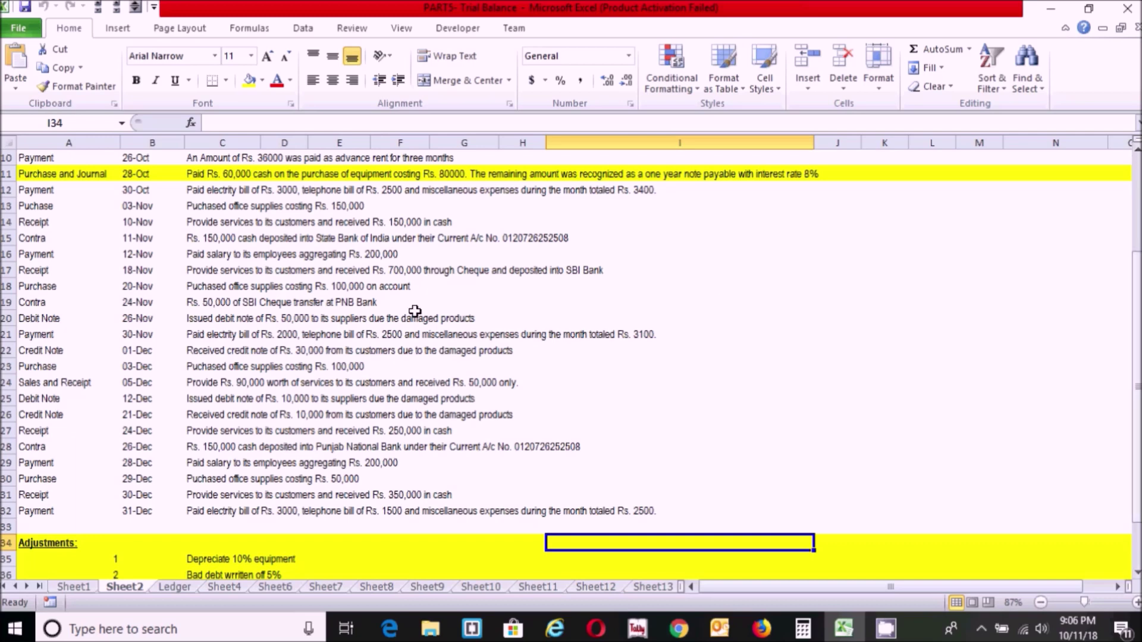
Step: Switch to the Ledger sheet and look over the account balances as on 31st Dec 2017
left_click(177, 587)
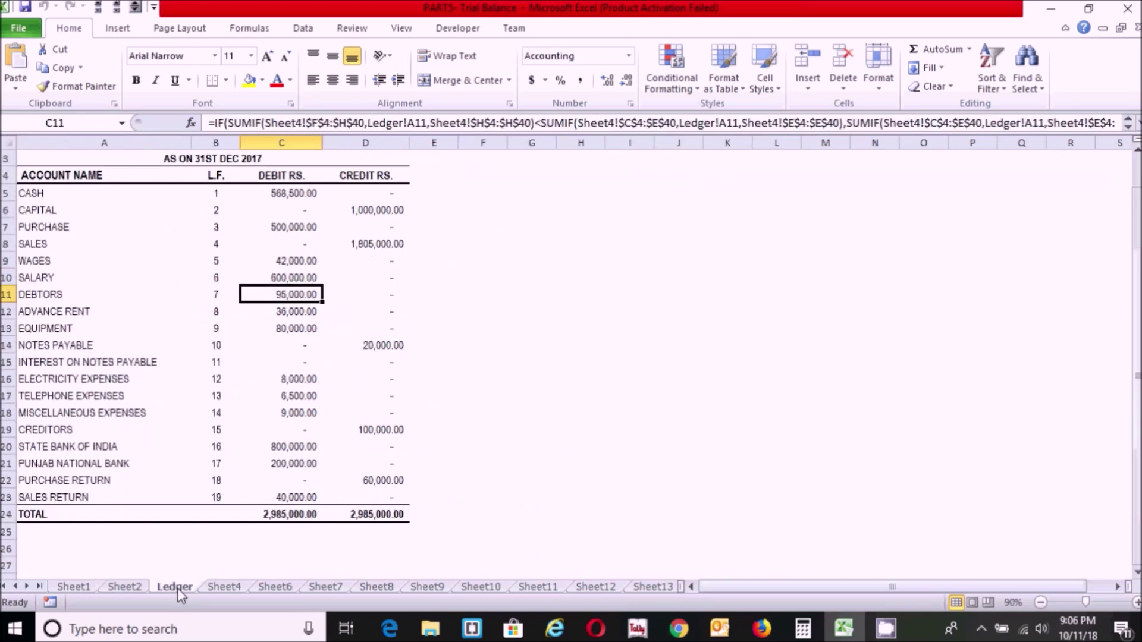
left_click(599, 467)
left_click(788, 434)
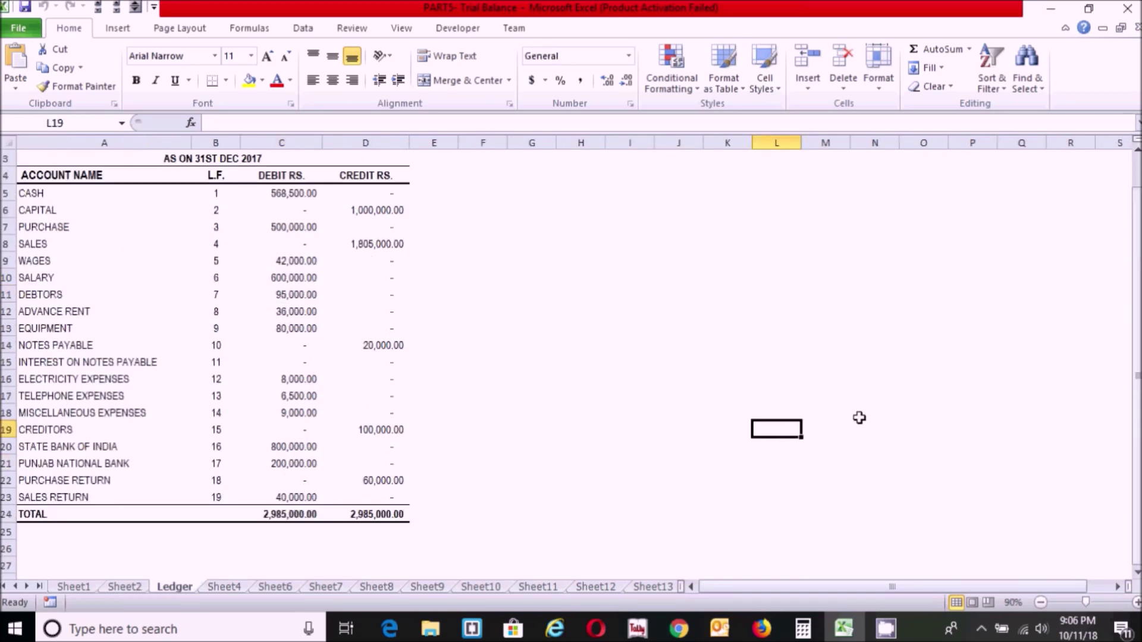
left_click(539, 393)
left_click(510, 462)
left_click(518, 388)
left_click(497, 513)
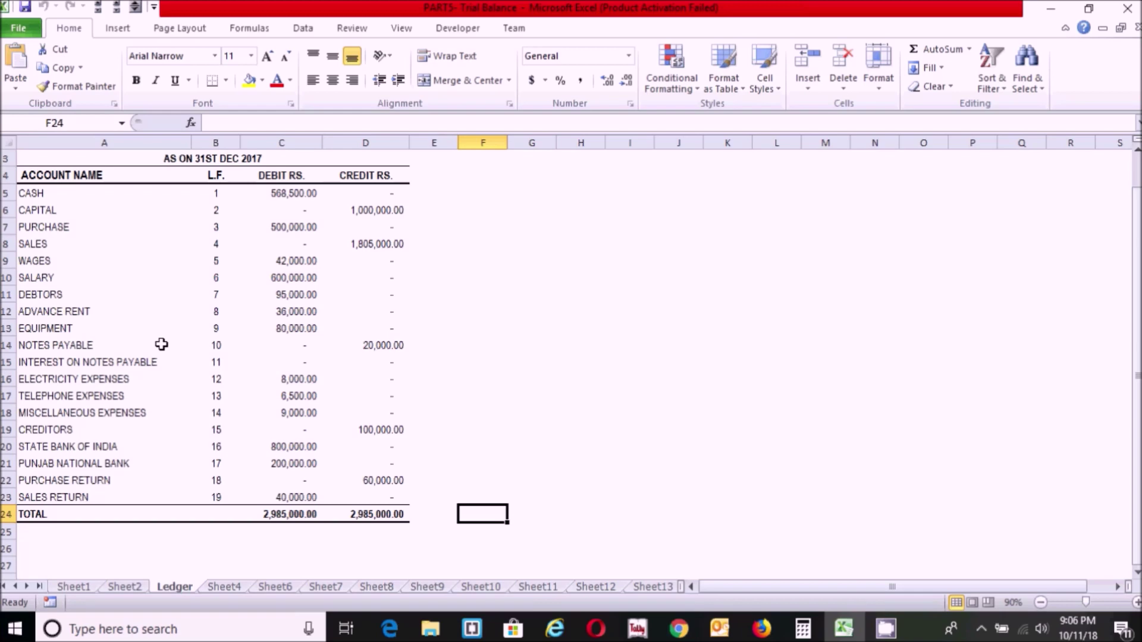
Step: Insert seven blank rows directly above the TOTAL row of the Ledger sheet, starting at row 24
left_click(36, 513)
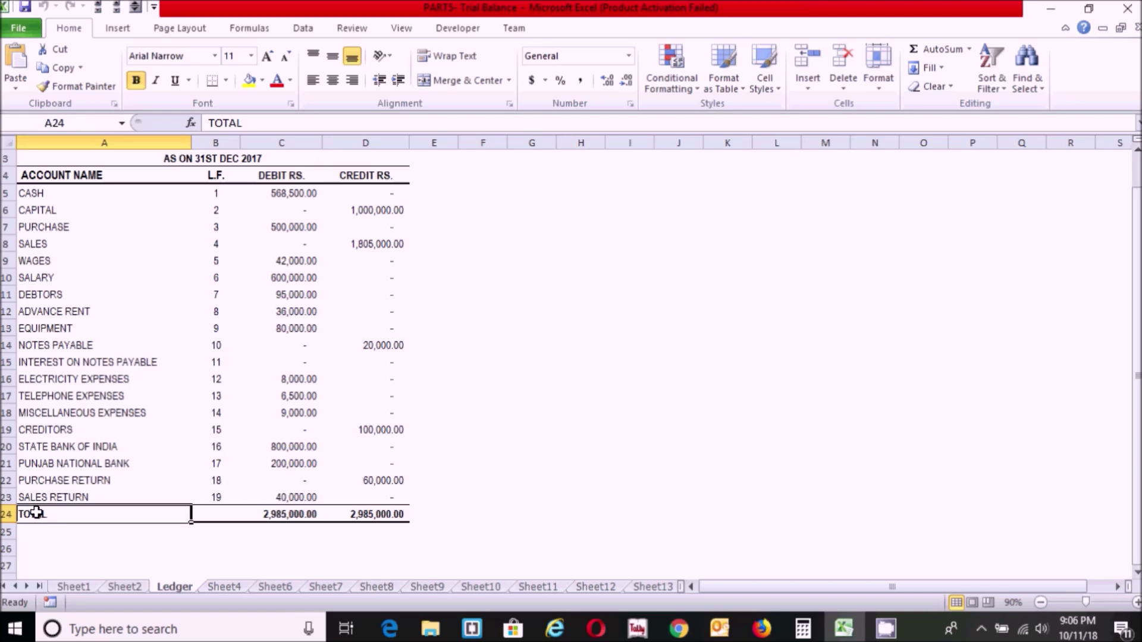
left_click(809, 88)
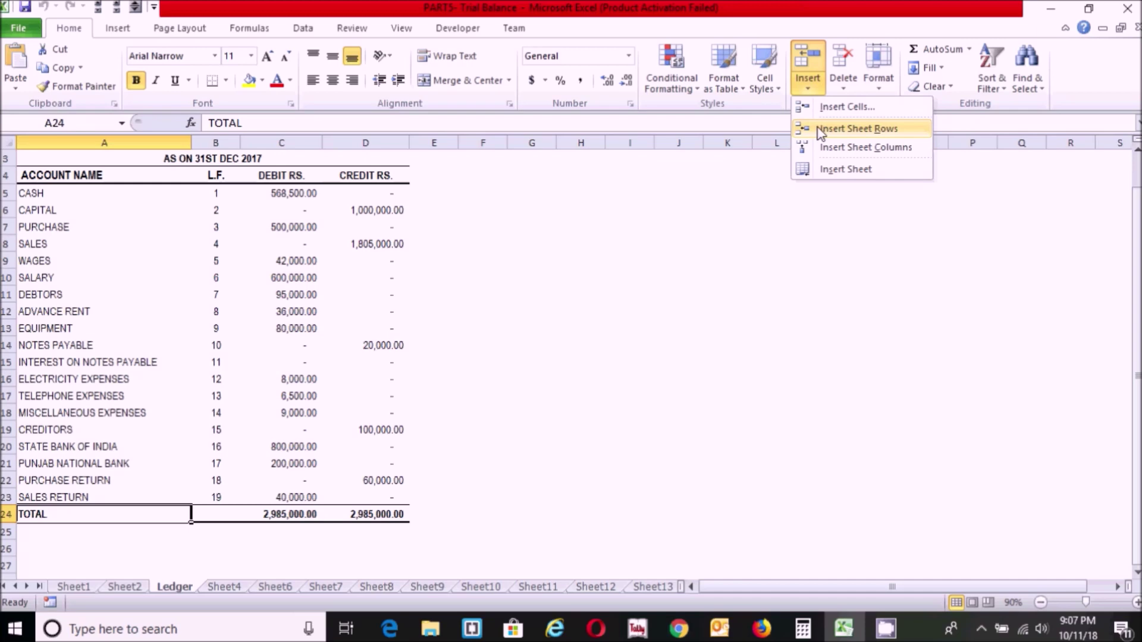
left_click(818, 130)
left_click(808, 89)
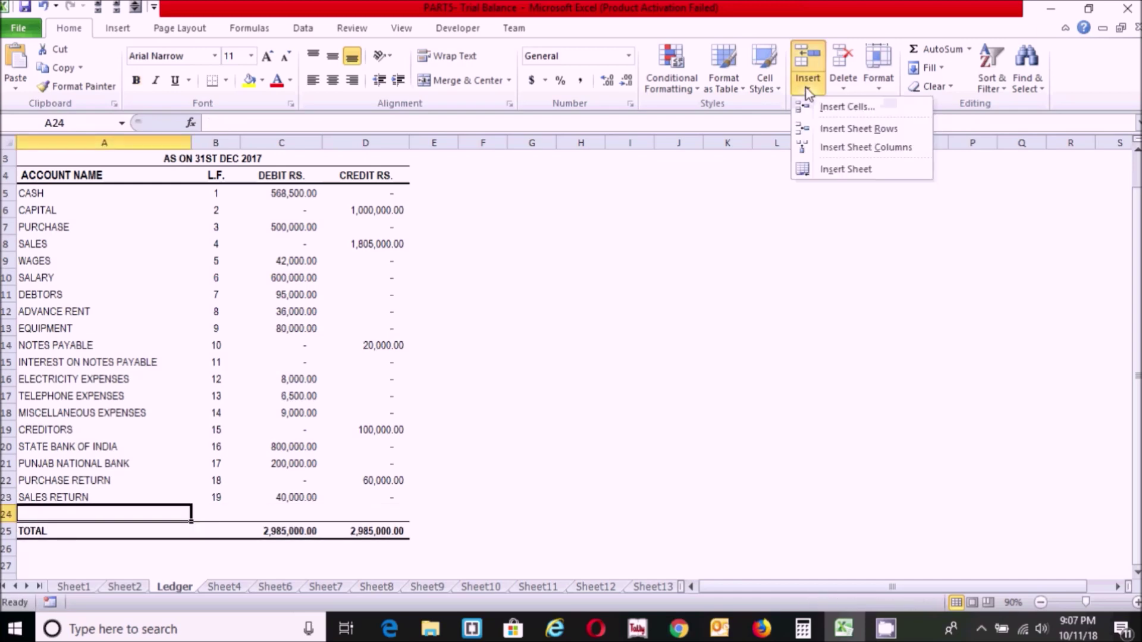
left_click(830, 133)
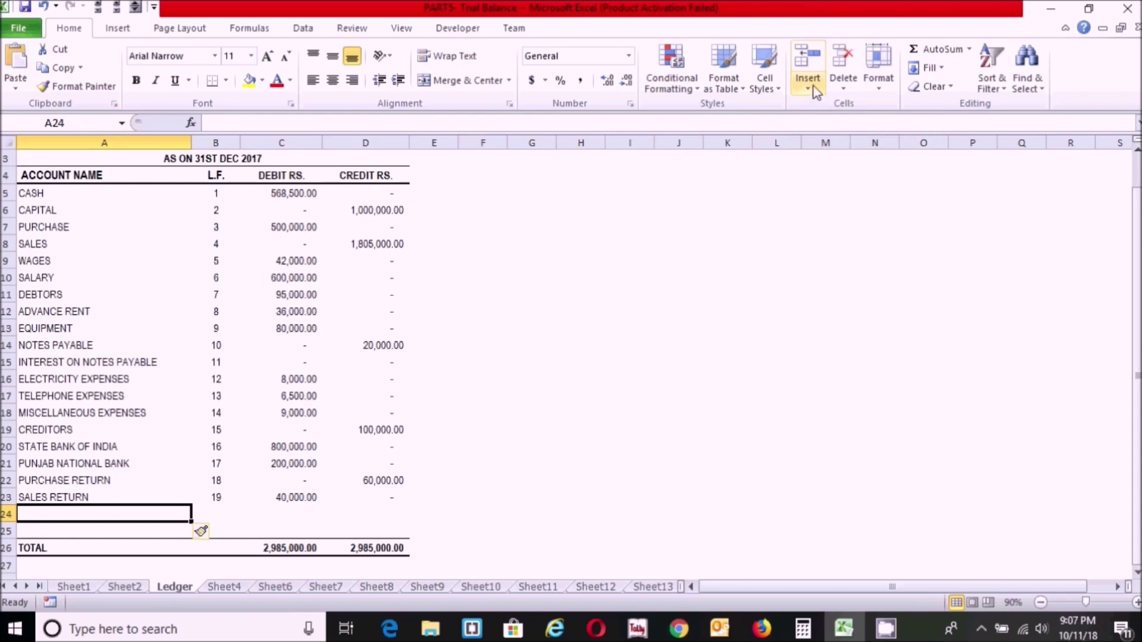
left_click(809, 88)
left_click(831, 129)
left_click(812, 88)
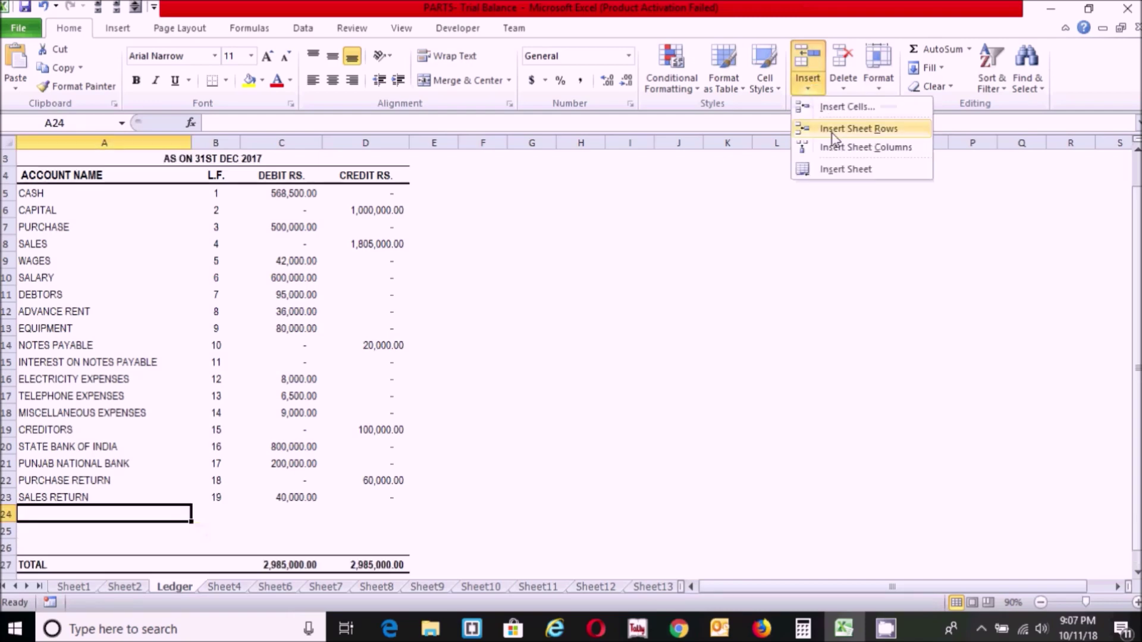
left_click(830, 131)
left_click(809, 88)
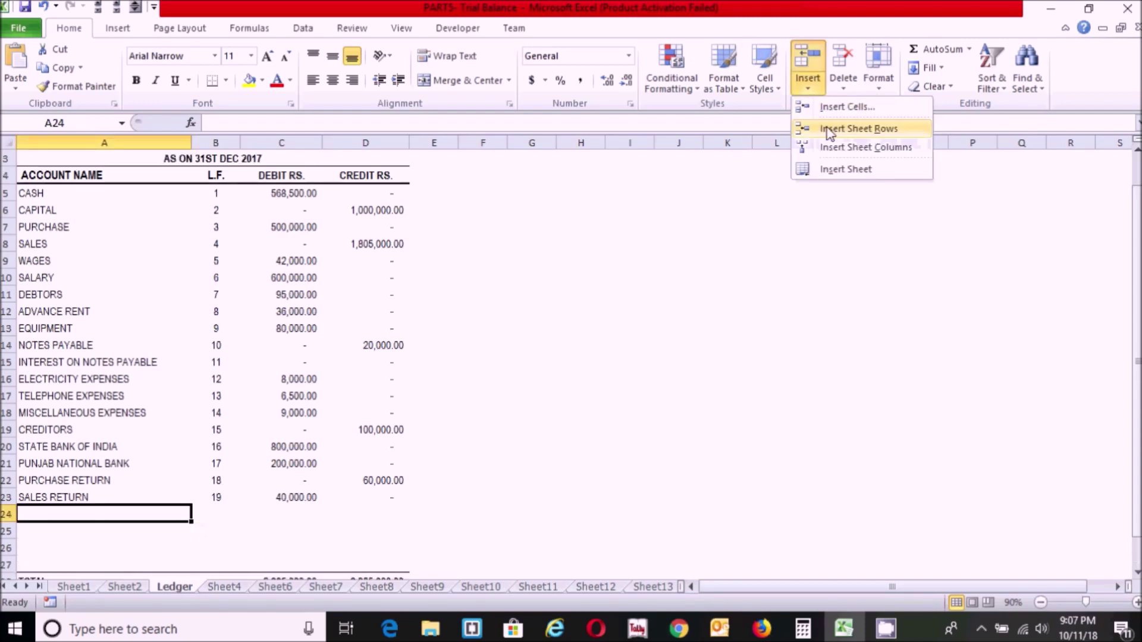
left_click(830, 131)
left_click(809, 88)
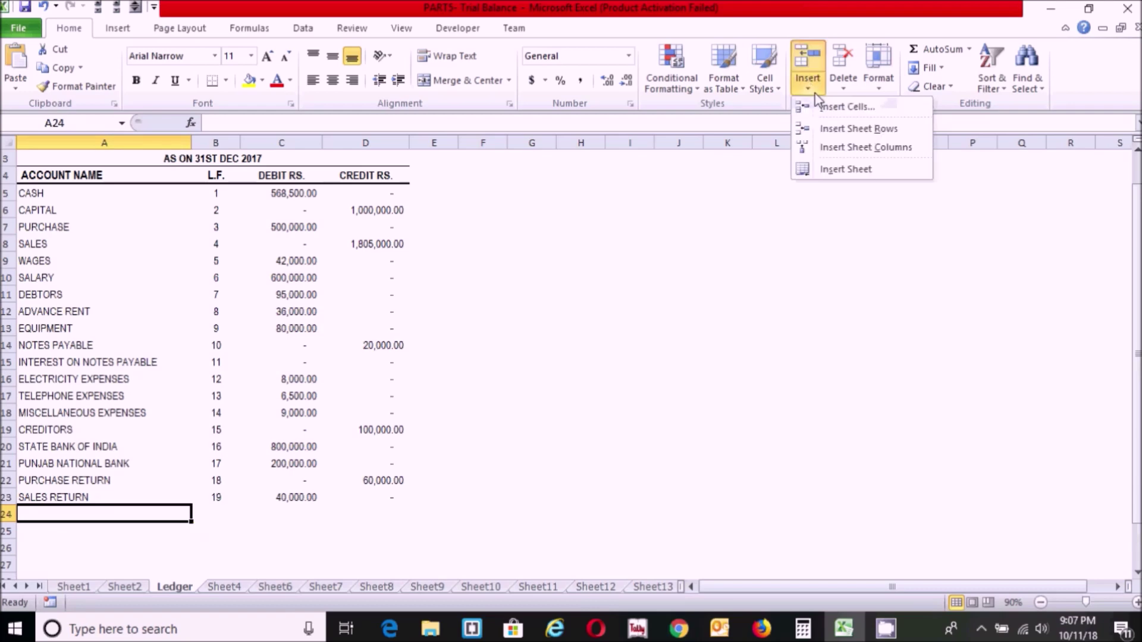
left_click(830, 131)
left_click_drag(1138, 247, 1137, 326)
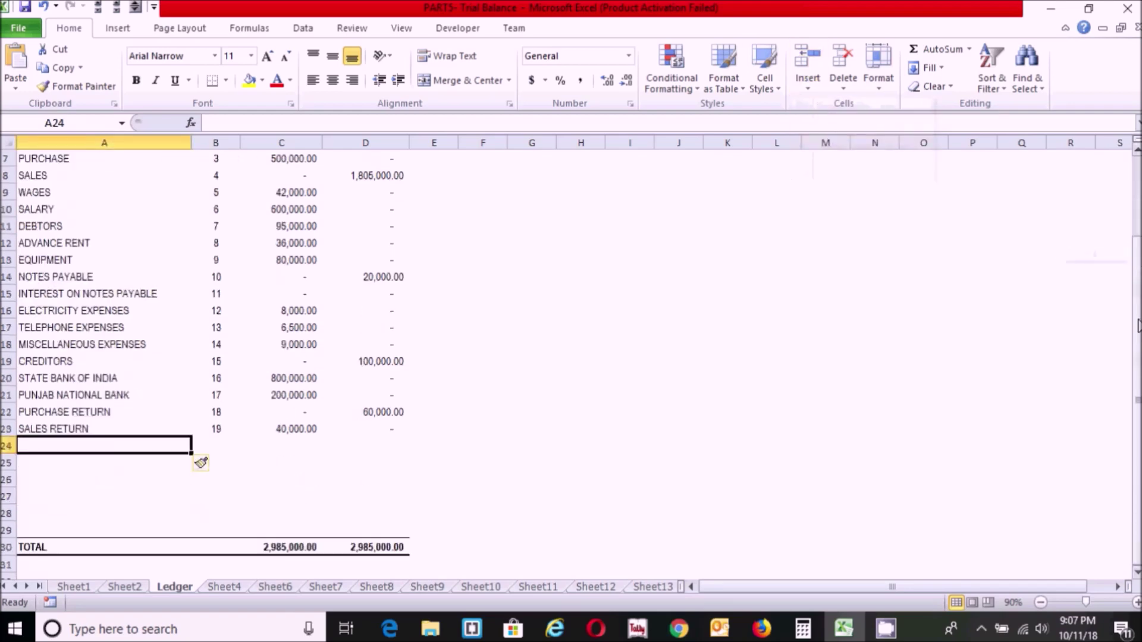
left_click(809, 87)
left_click(824, 130)
left_click(723, 393)
left_click(416, 462)
left_click(520, 473)
left_click(279, 480)
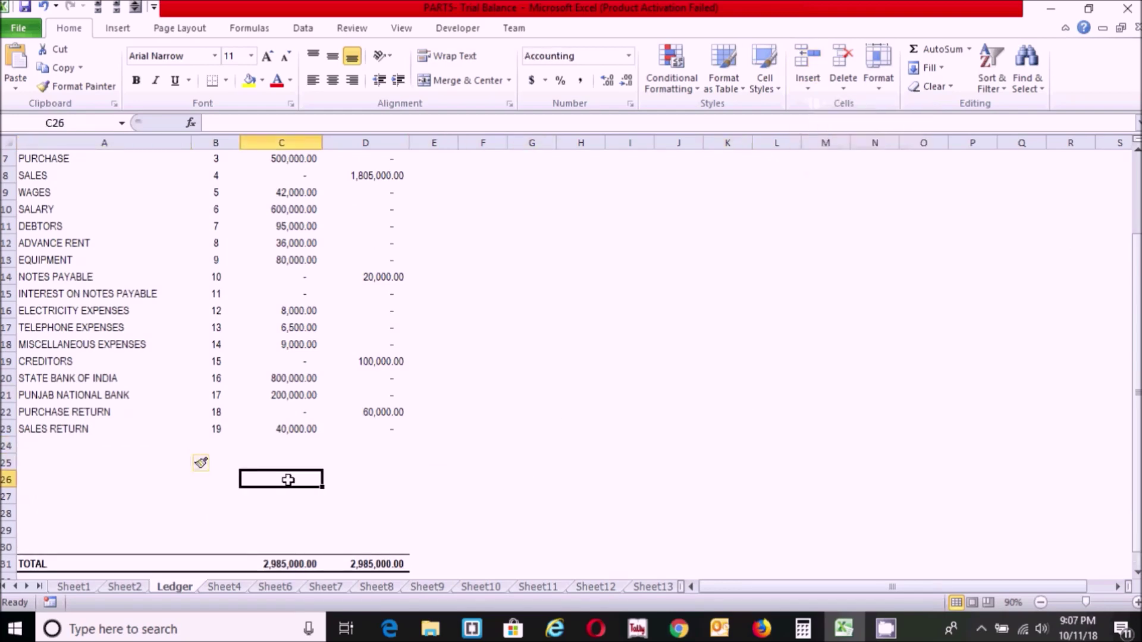
left_click(71, 482)
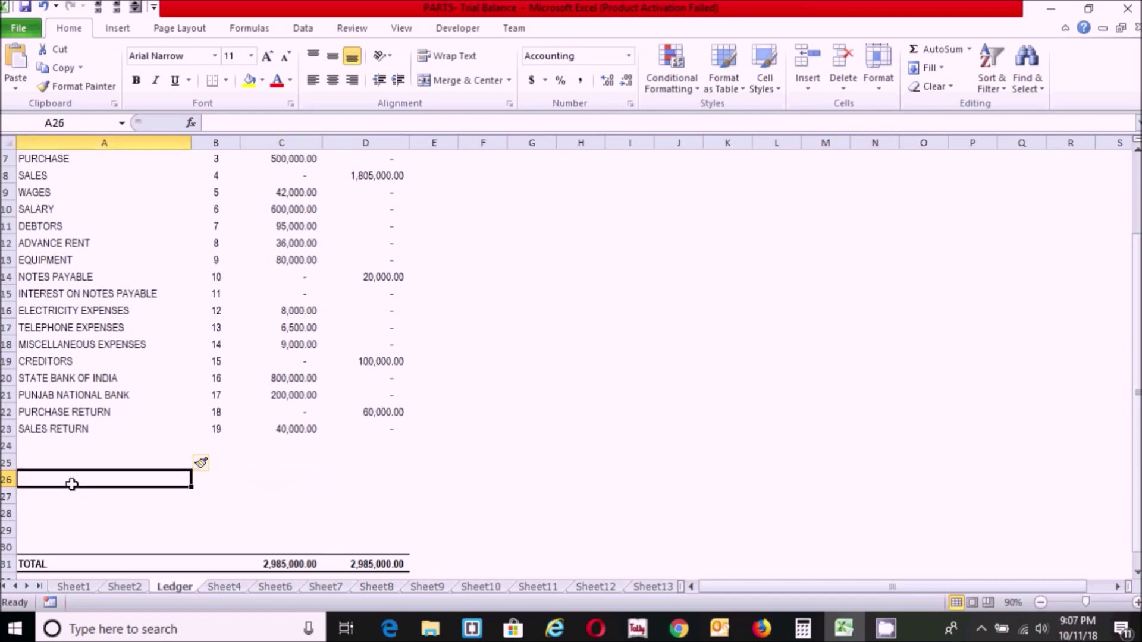
key("Up")
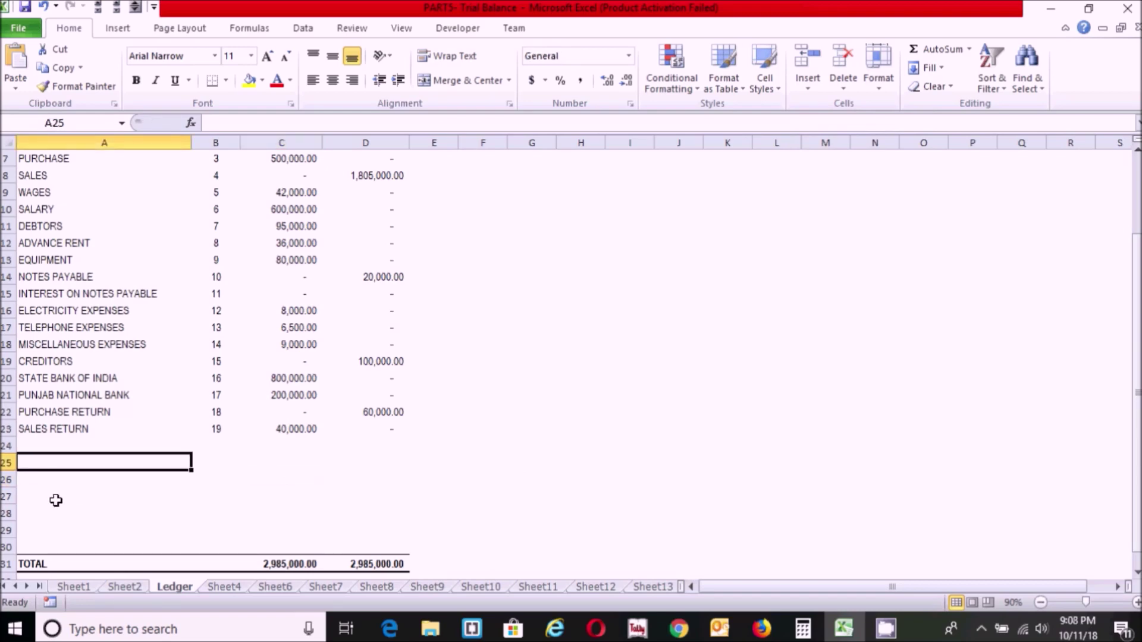
Step: Fill the L.F., debit and credit formulas of the SALES RETURN row (B23:D23) down through row 30
left_click(213, 430)
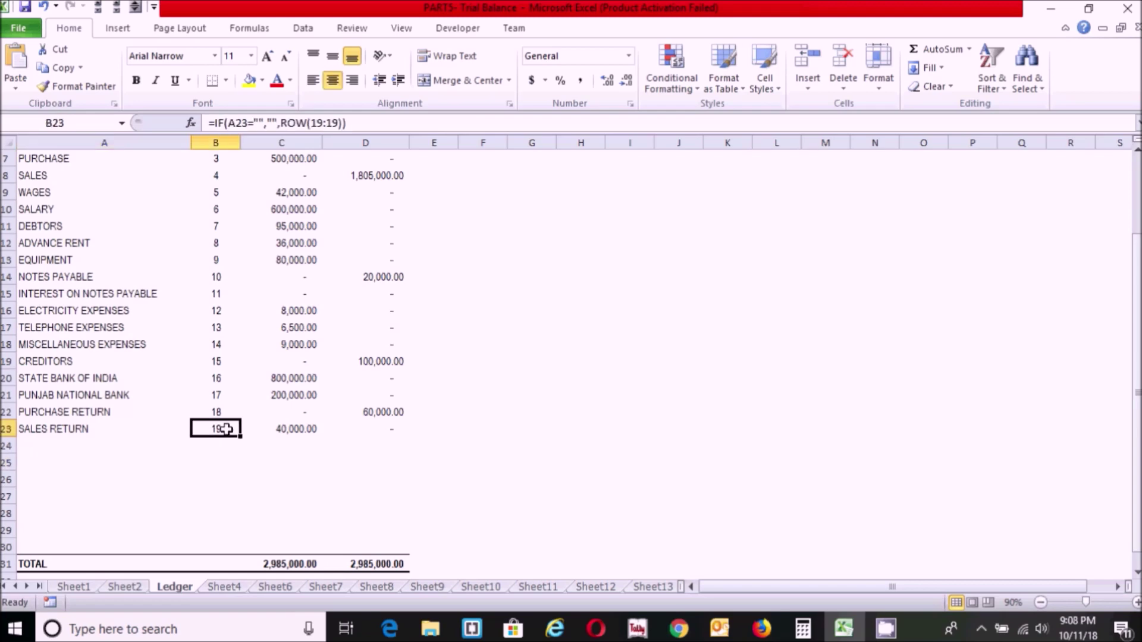
left_click_drag(226, 430, 395, 552)
left_click(254, 506)
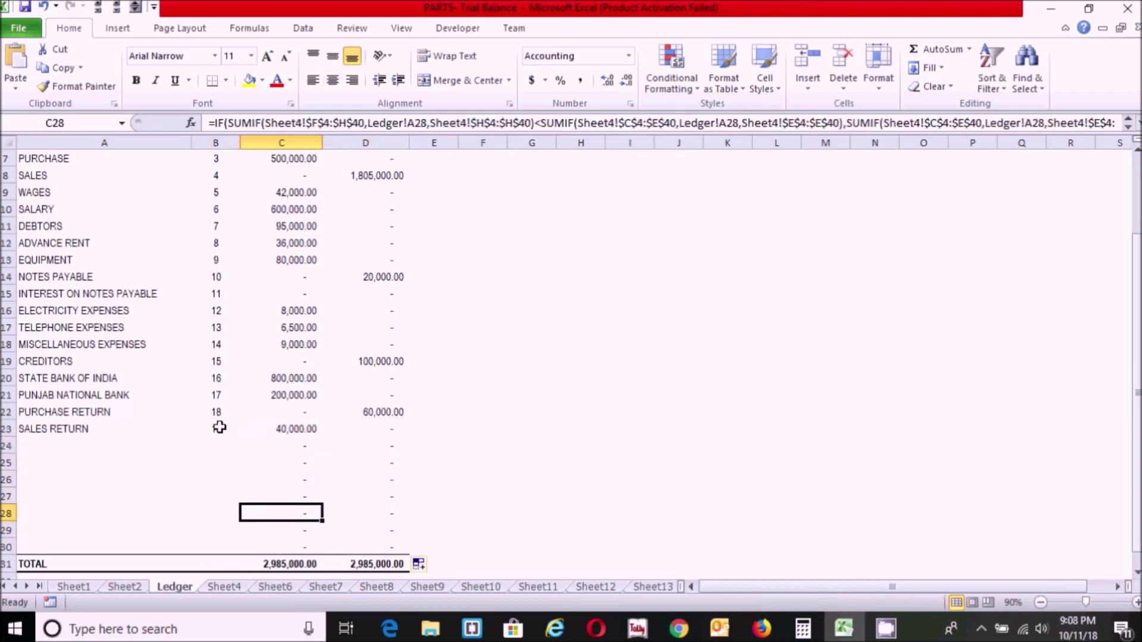
left_click(219, 428)
left_click(217, 462)
left_click(221, 500)
left_click(150, 489)
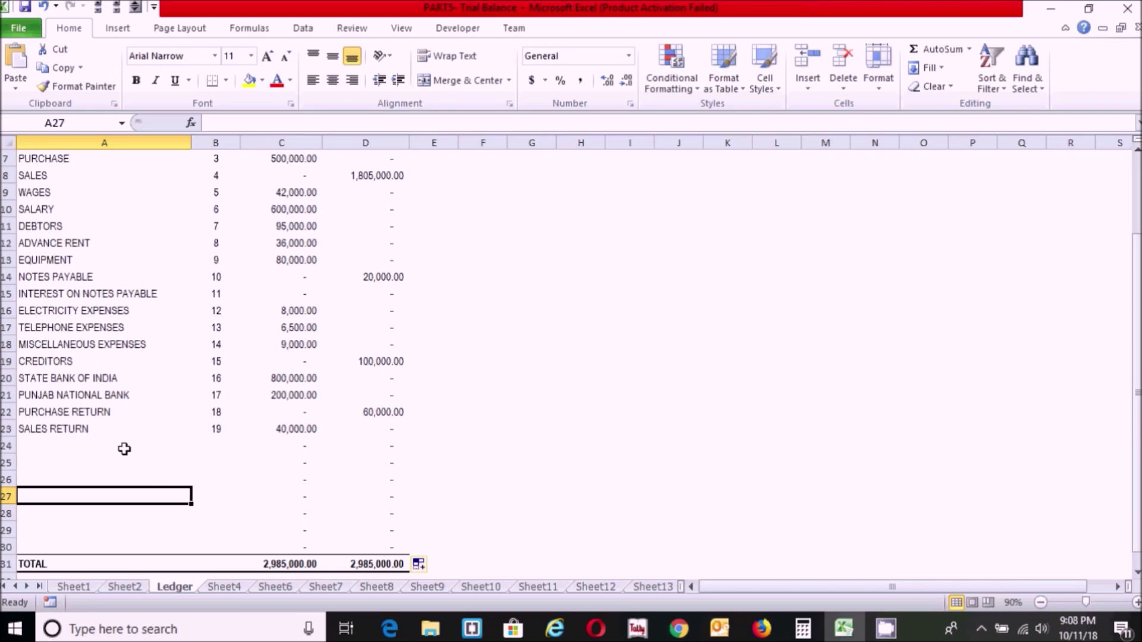
Step: Create a copy of the journal entries sheet, Sheet4, and place it before Sheet6
left_click(224, 586)
left_click(447, 469)
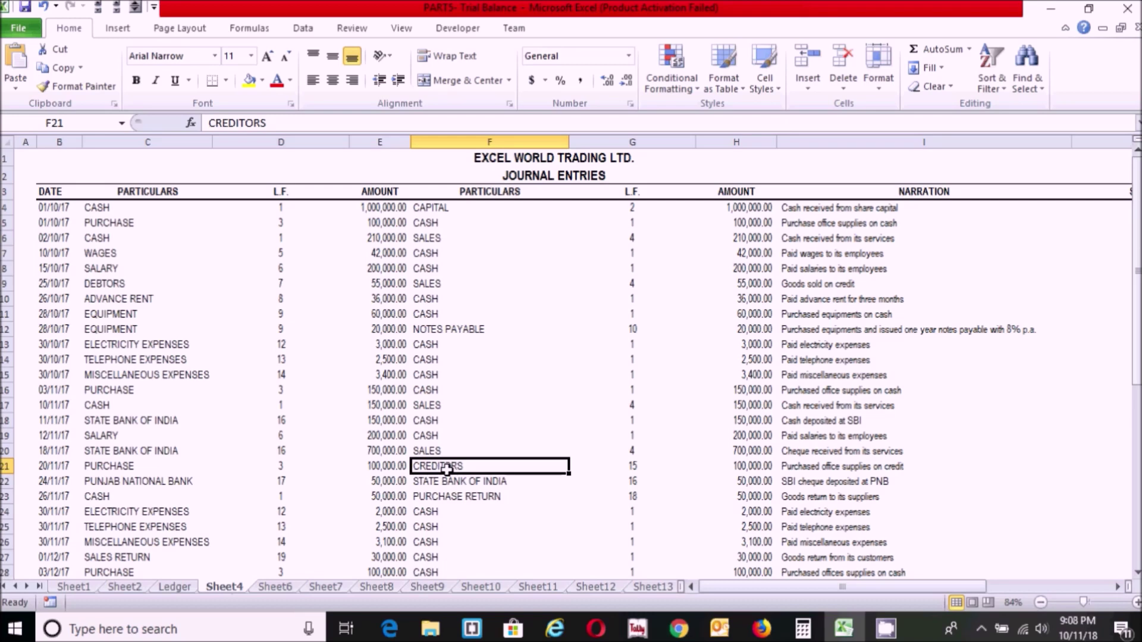
right_click(223, 585)
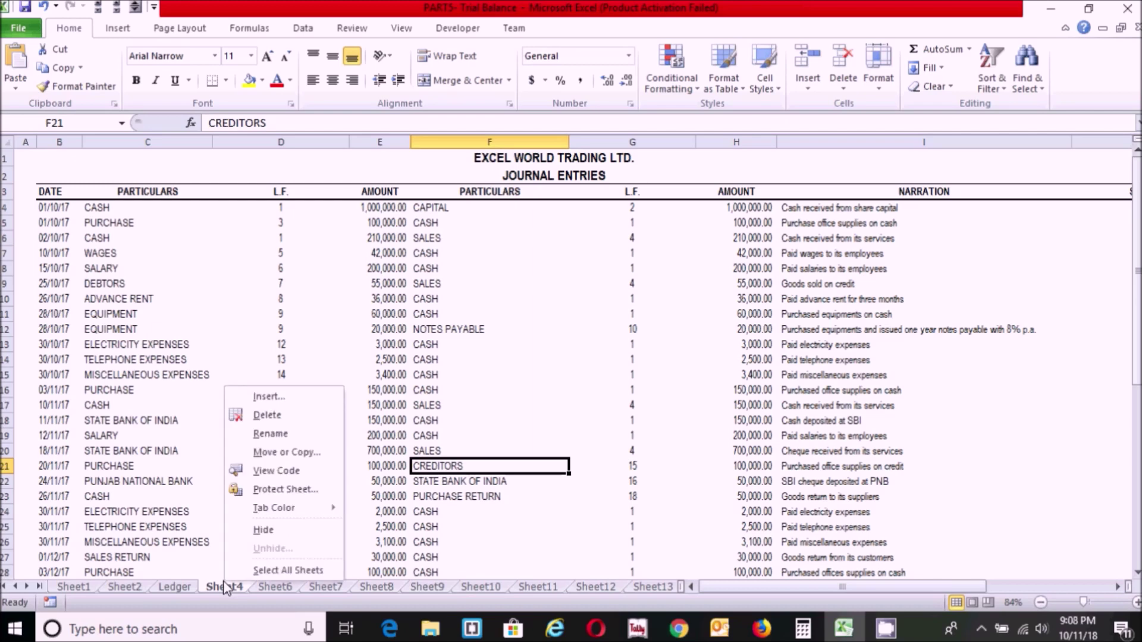
left_click(244, 453)
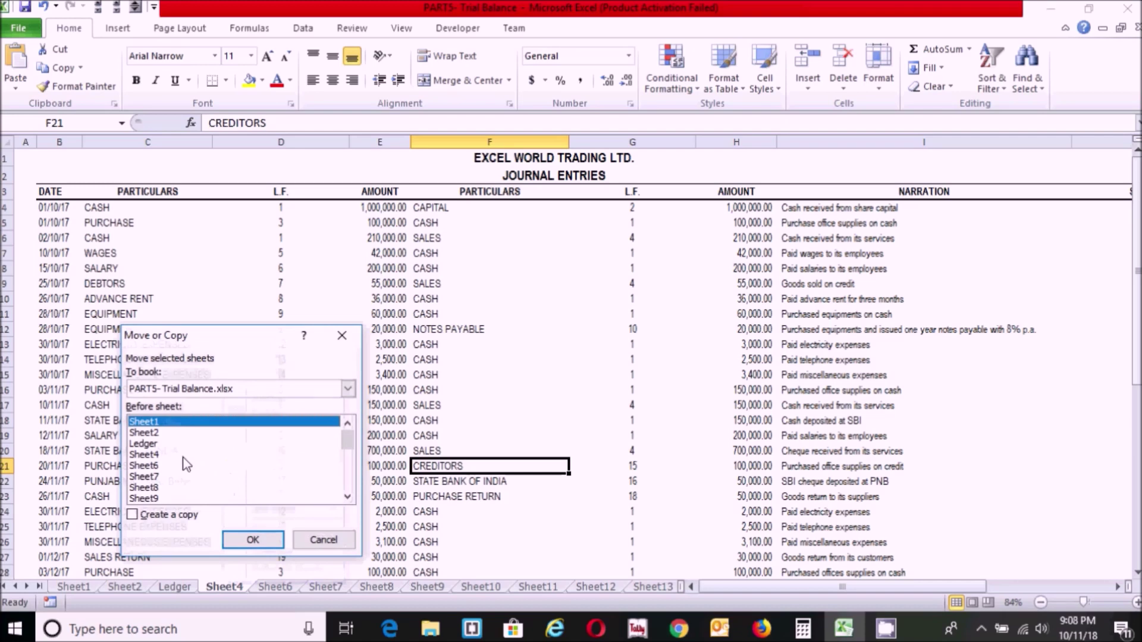
left_click(150, 468)
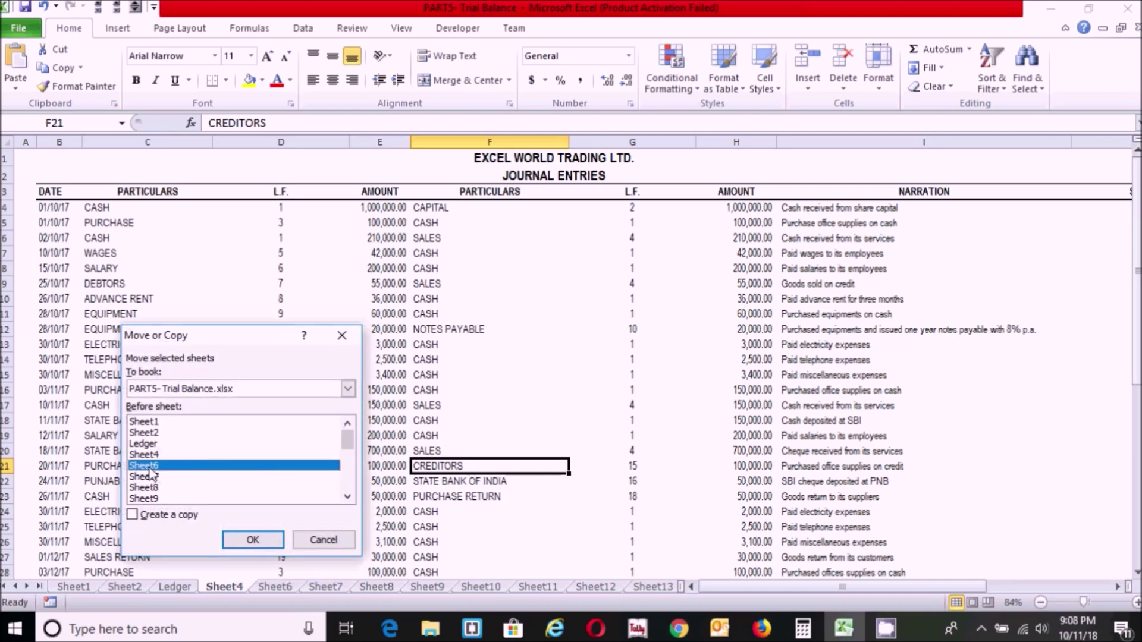
left_click(131, 519)
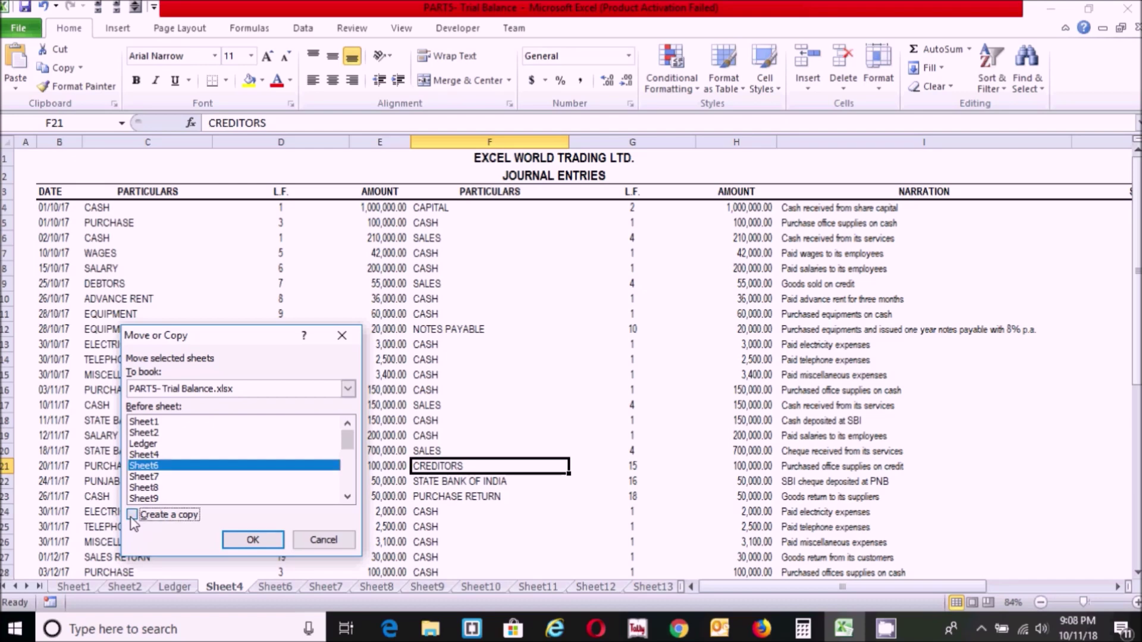
left_click(255, 540)
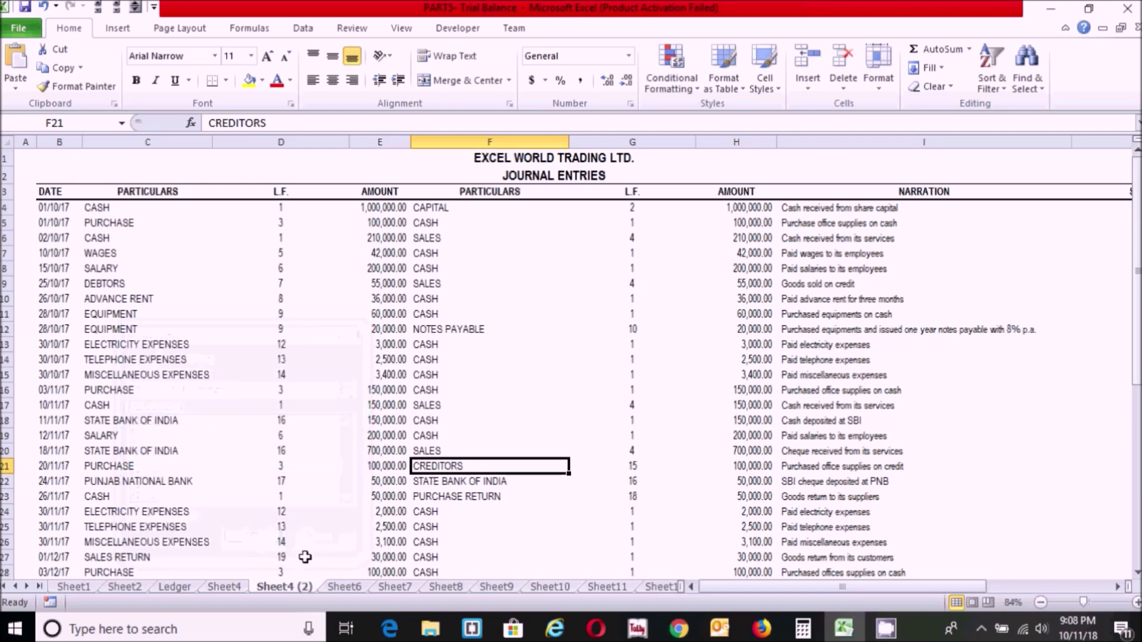
Step: Rename the copied sheet as Adjustment Entries
double_click(288, 587)
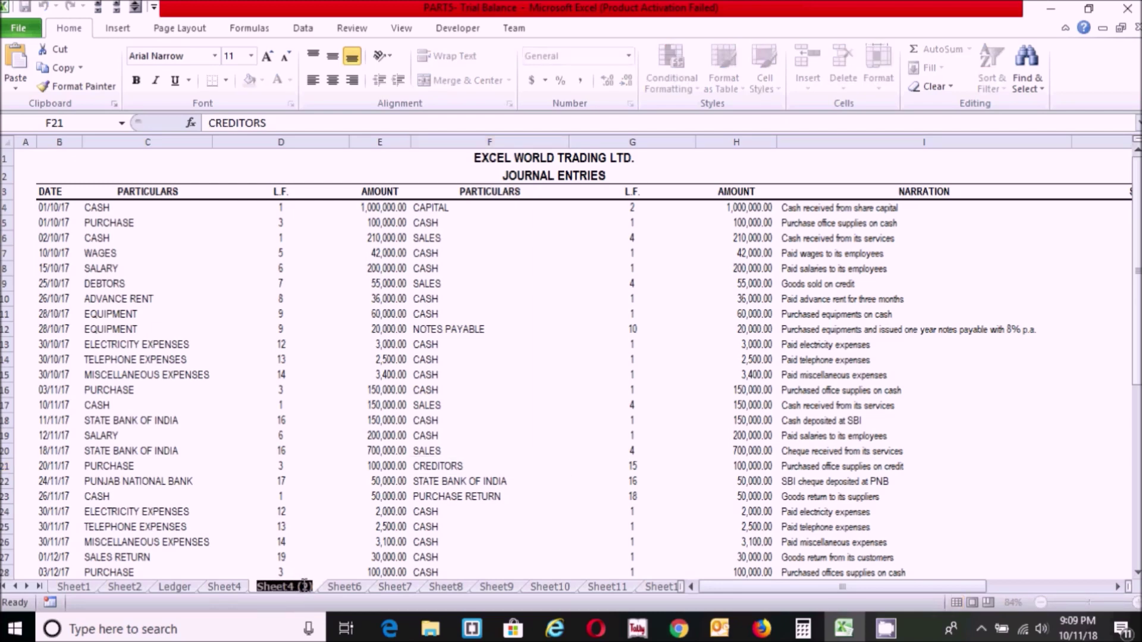
type("Adjustment Entries")
key("Return")
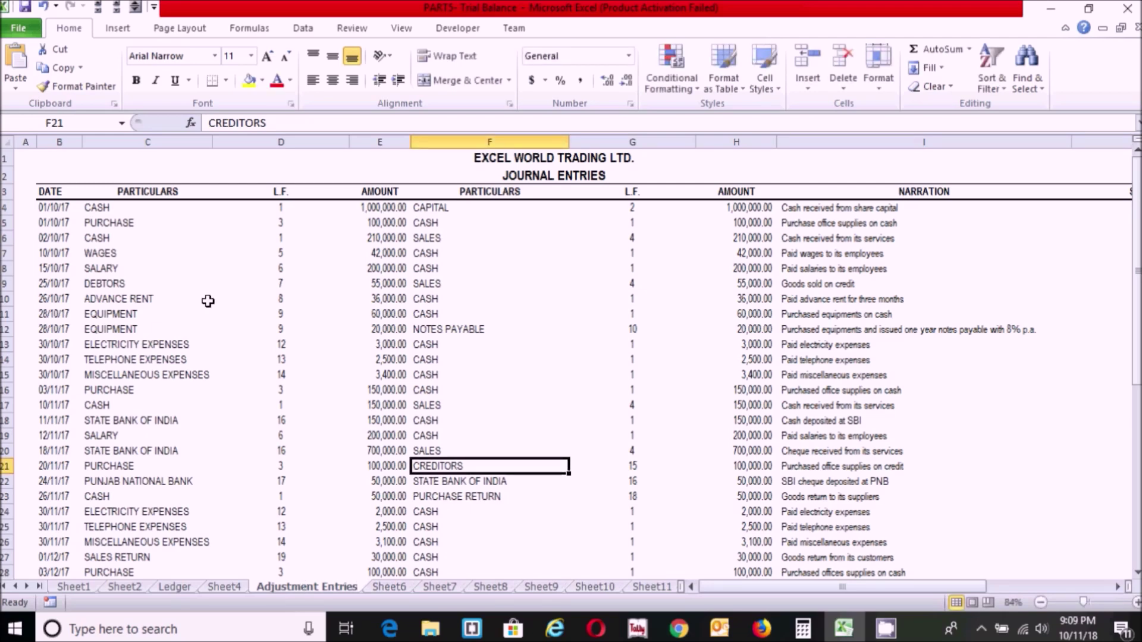
Step: Change the heading in merged cell B2 to ADJUSTMENT ENTRIES
left_click(239, 299)
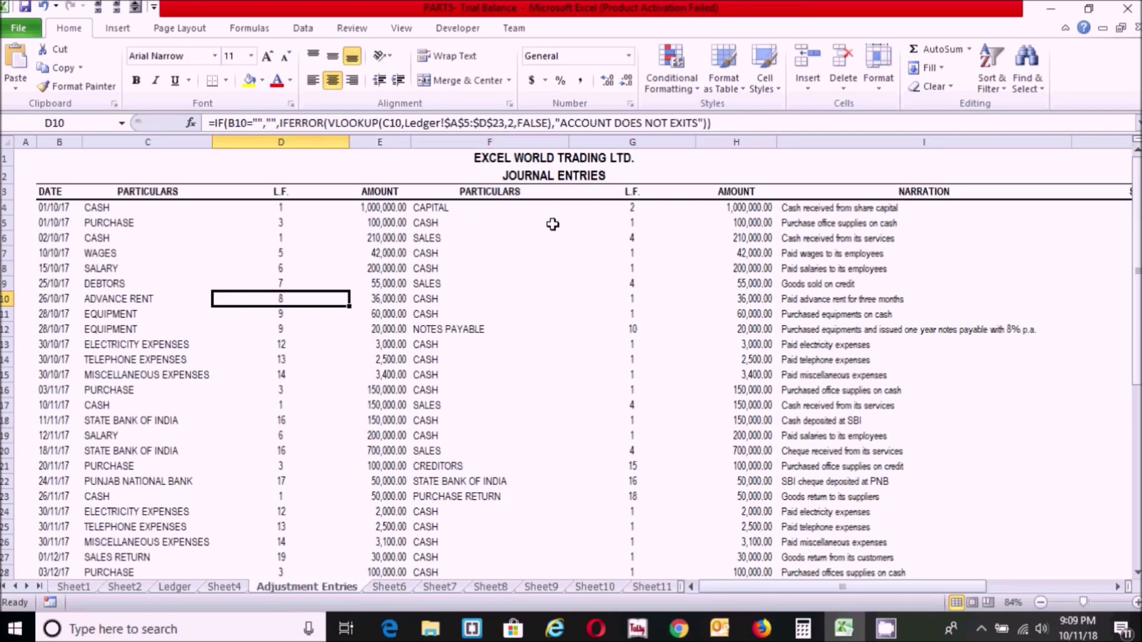
left_click(514, 178)
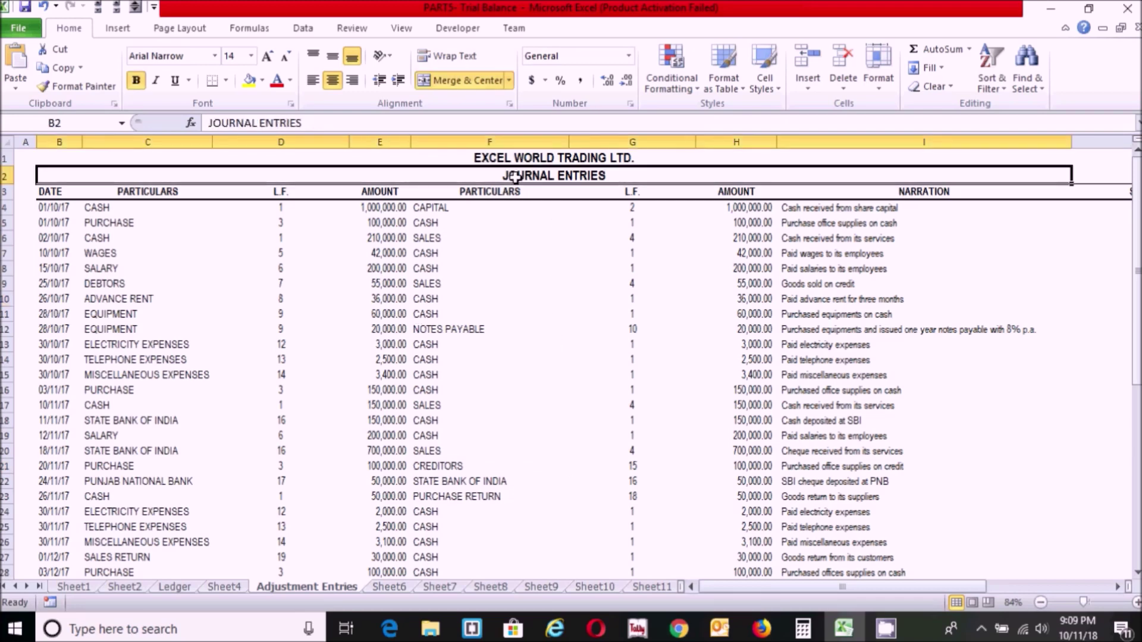
left_click(261, 124)
left_click_drag(260, 123, 169, 130)
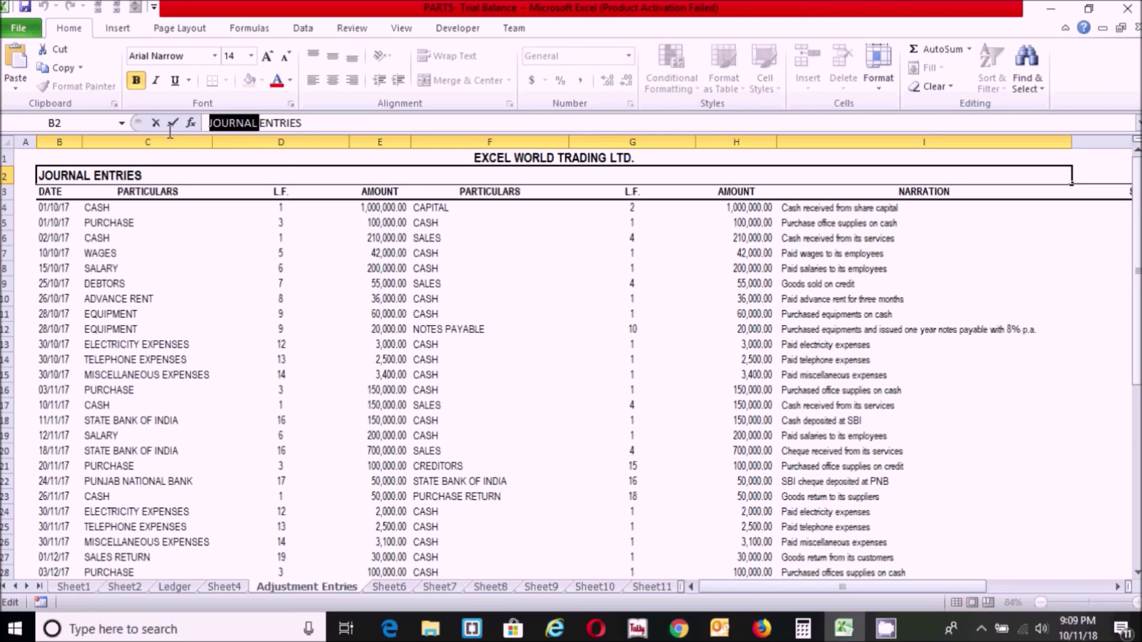
key("BackSpace")
type("A")
type("DJUS")
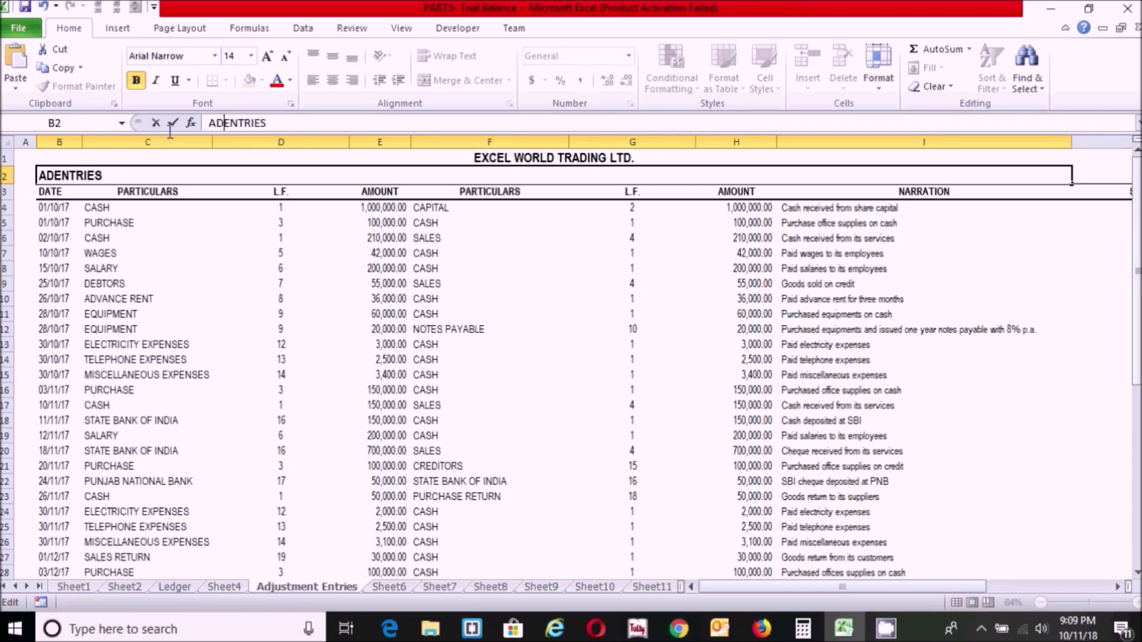
type("TMENT")
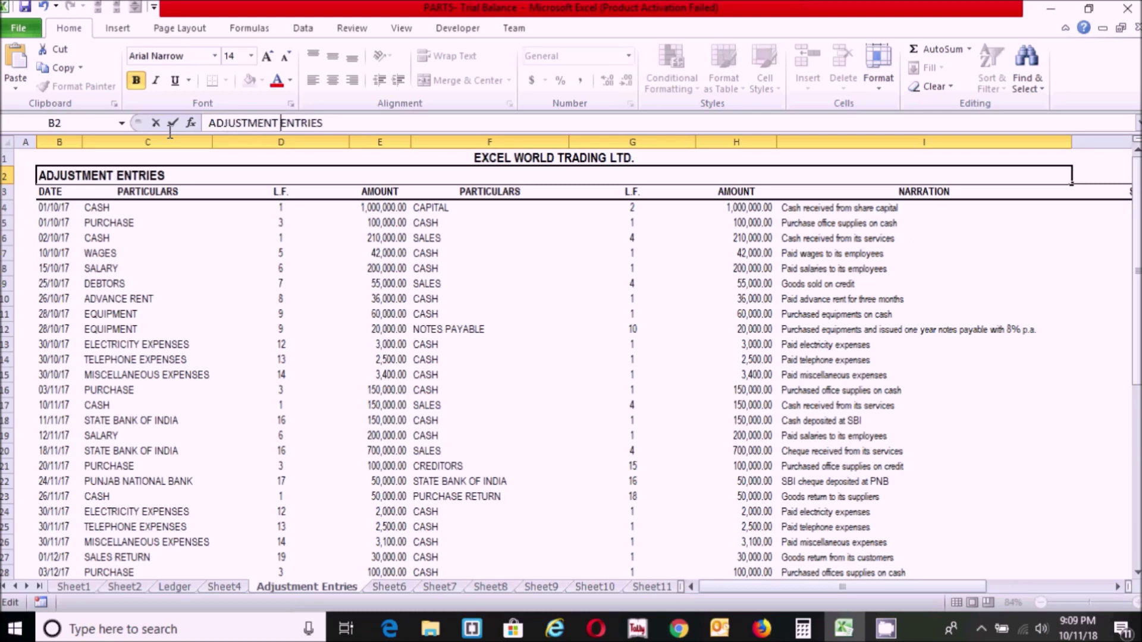
key("Return")
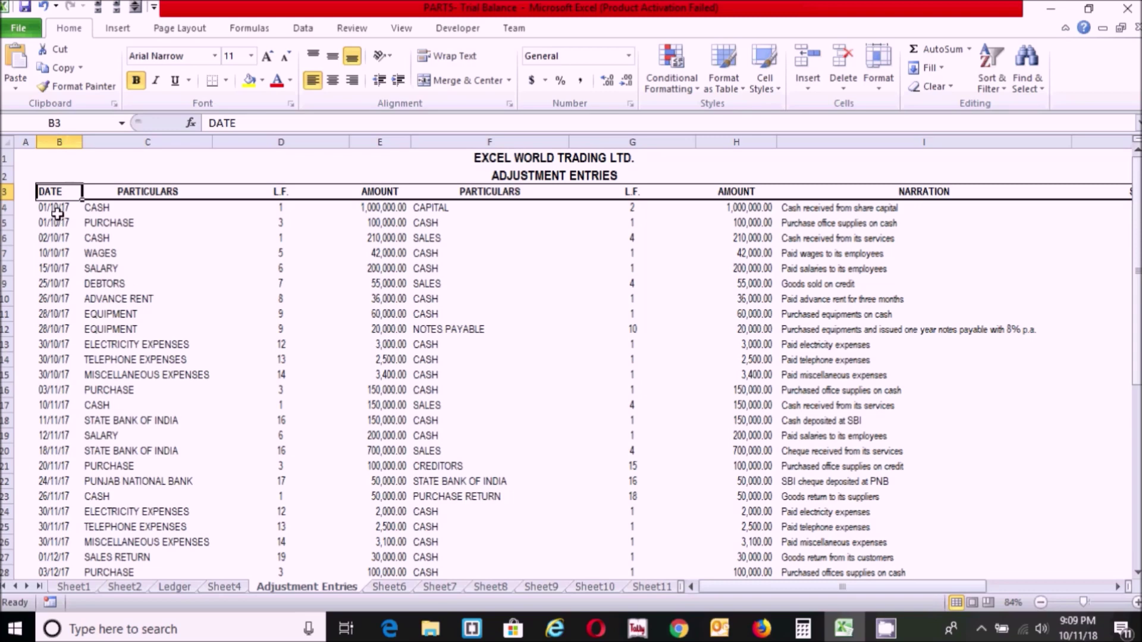
Step: Clear all dates and debit particulars from B4:C40 of the Adjustment Entries sheet
left_click(51, 207)
left_click_drag(51, 207, 188, 210)
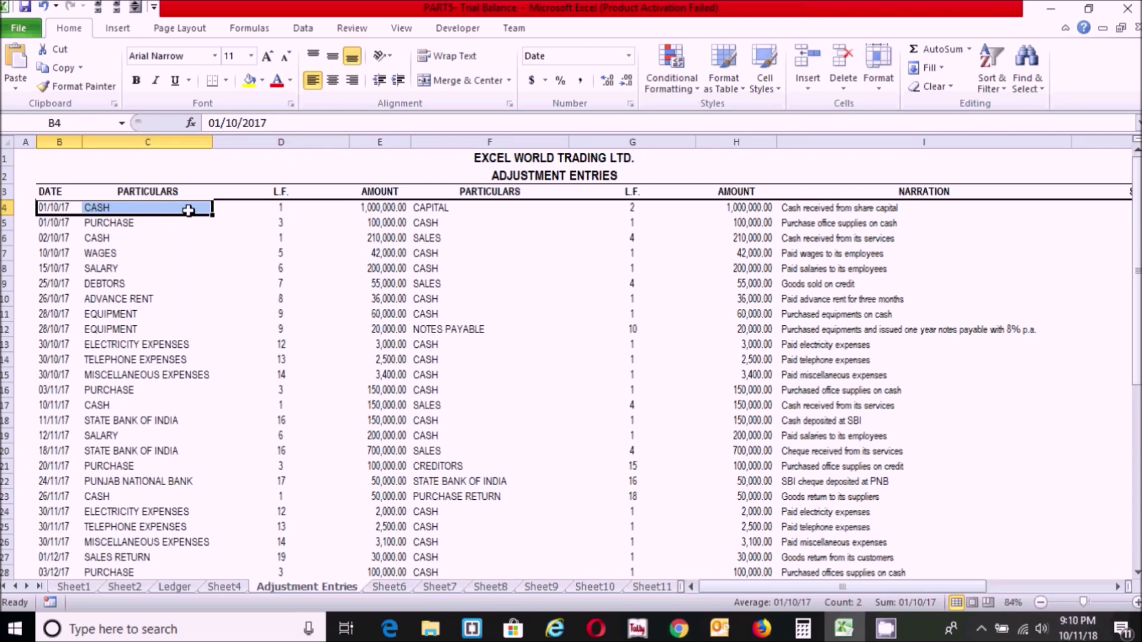
key("ctrl+shift+Down")
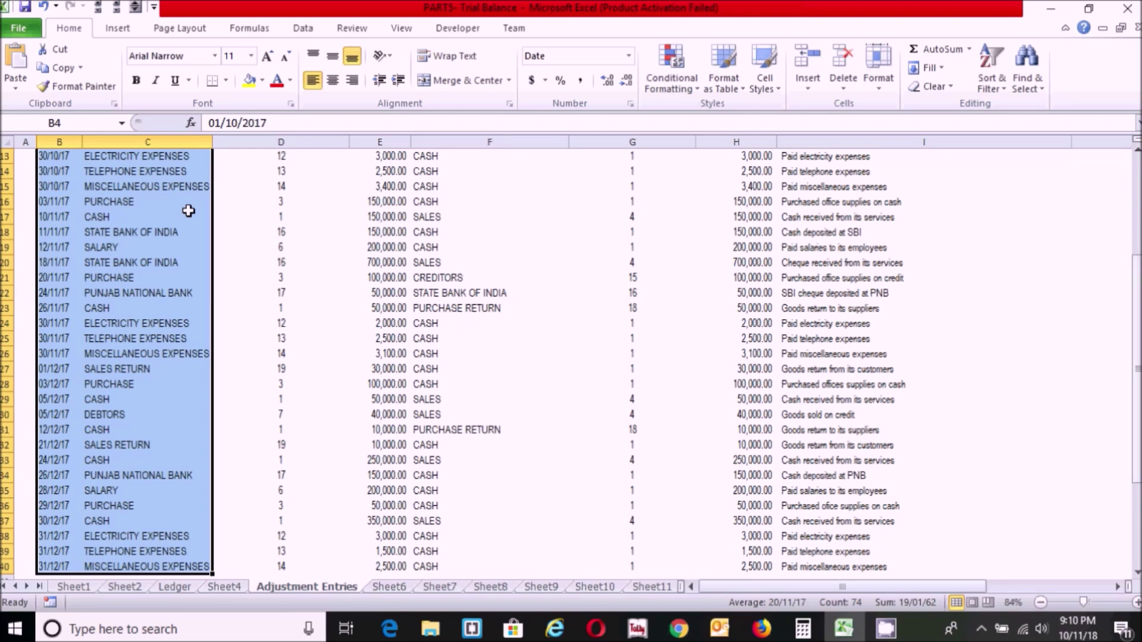
key("Delete")
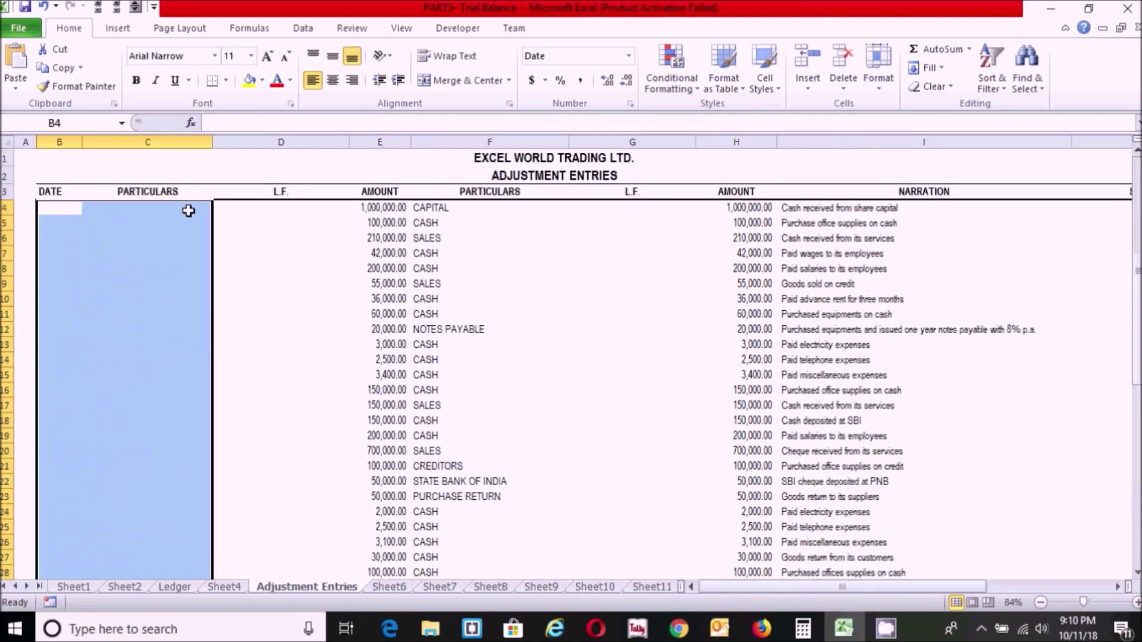
Step: Clear the debit amounts from E4:E40 and the credit particulars from F4:F40 of the Adjustment Entries sheet
left_click(373, 205)
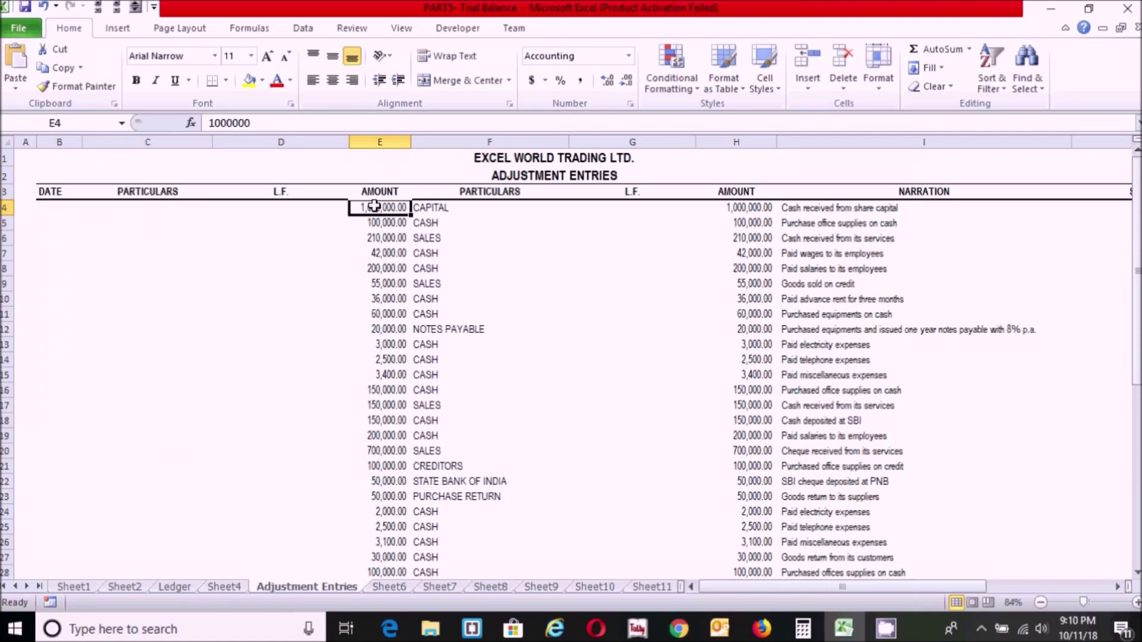
key("ctrl+shift+Down")
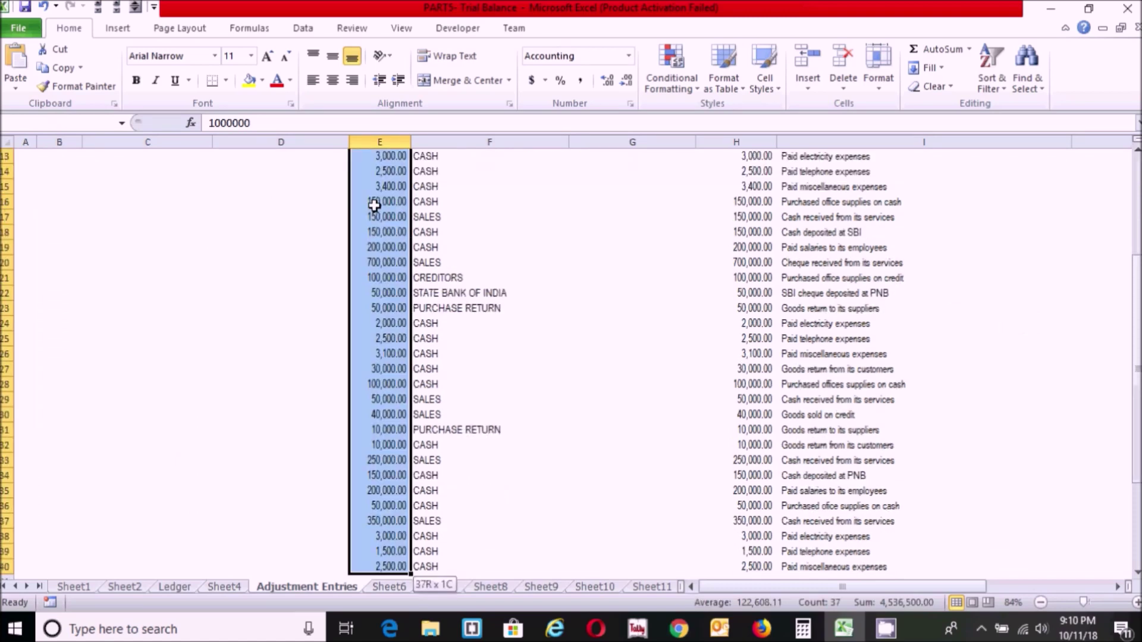
key("Delete")
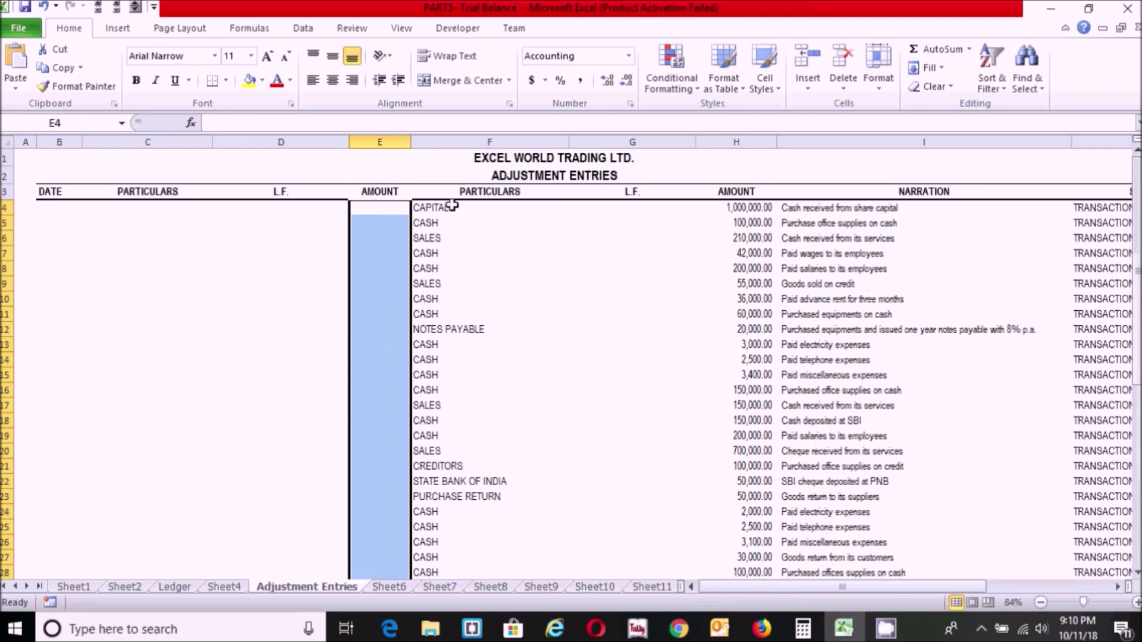
left_click(453, 205)
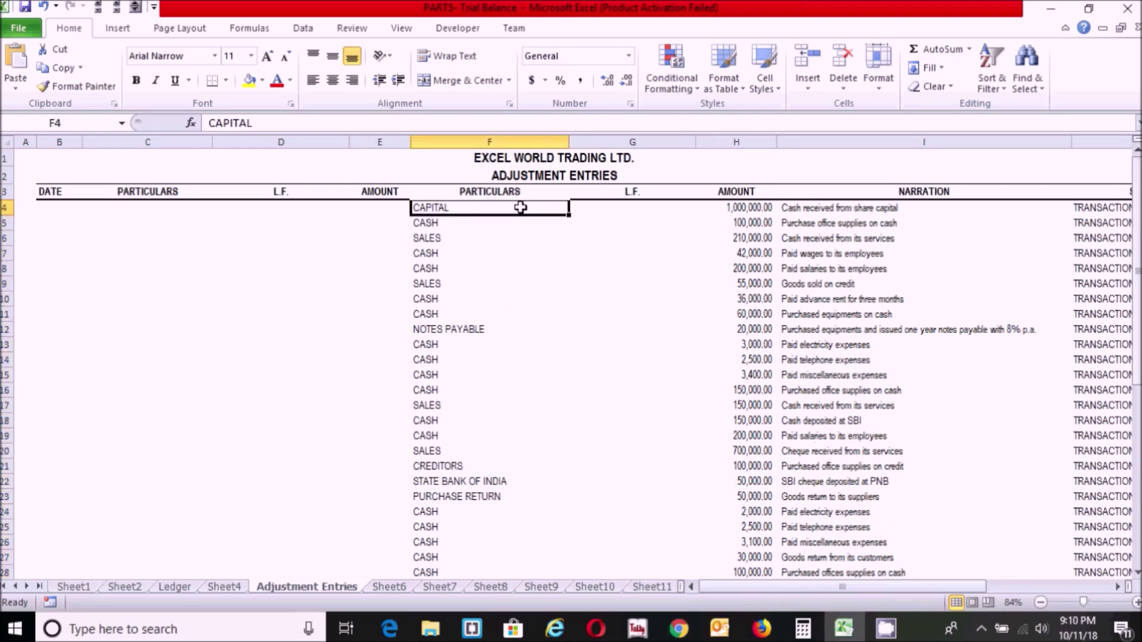
key("ctrl+shift+Down")
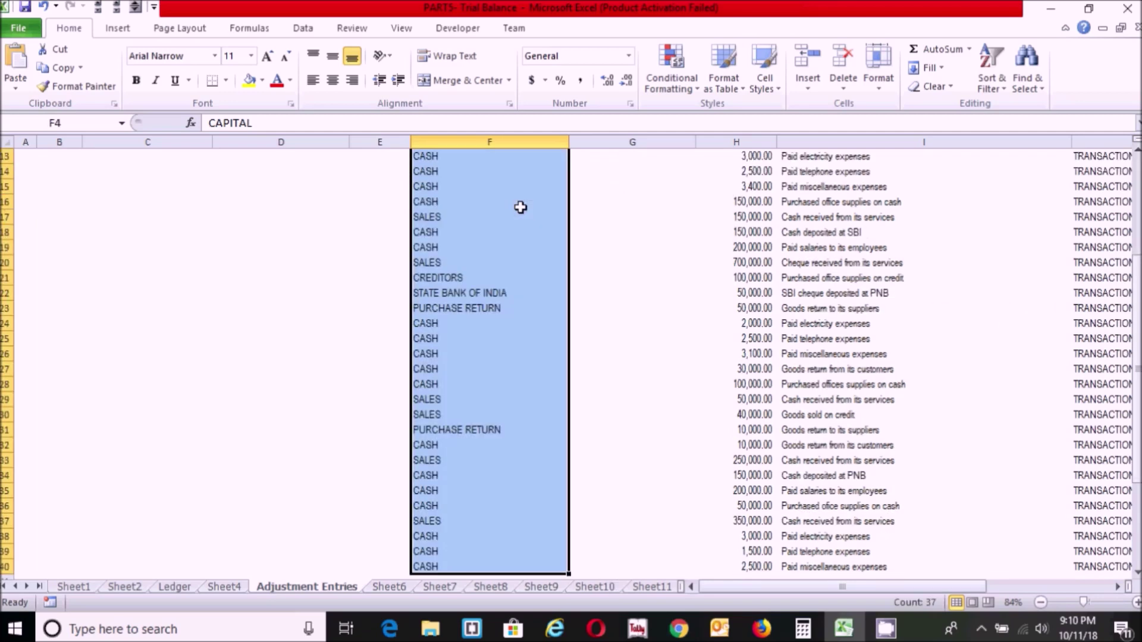
key("Delete")
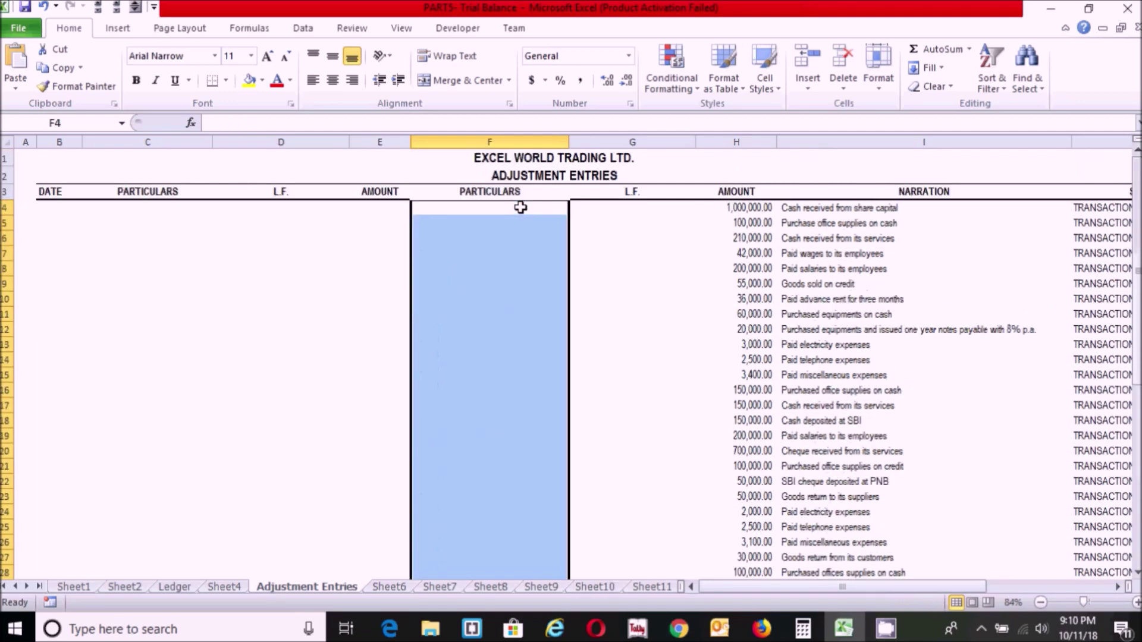
Step: Clear the credit amounts and narrations from H4:I40 of the Adjustment Entries sheet
left_click(748, 208)
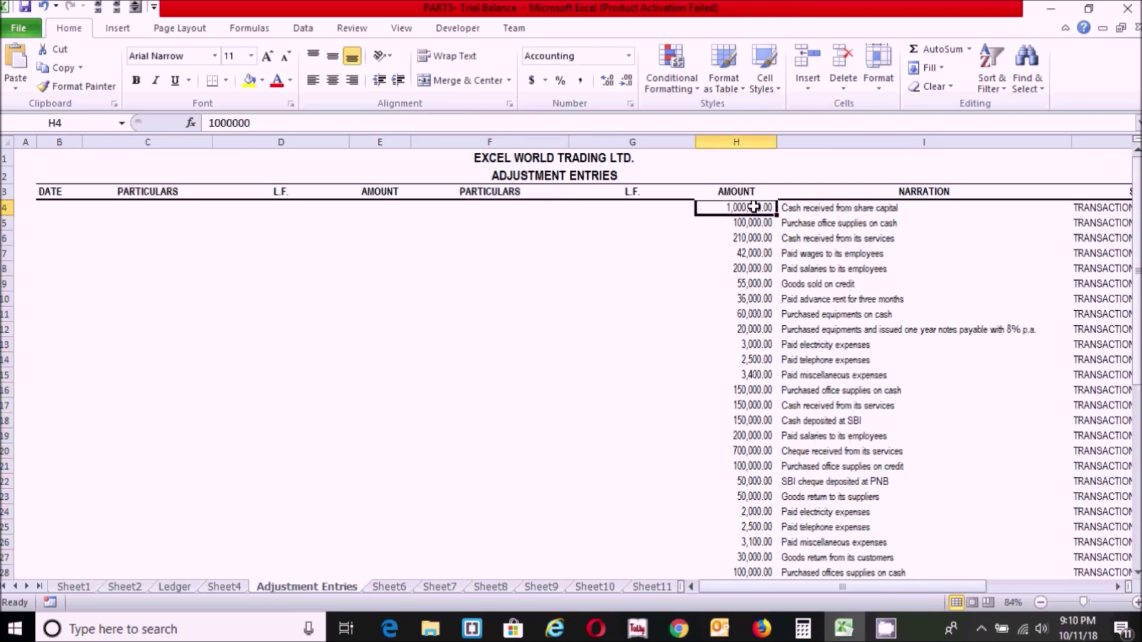
left_click_drag(761, 206, 836, 207)
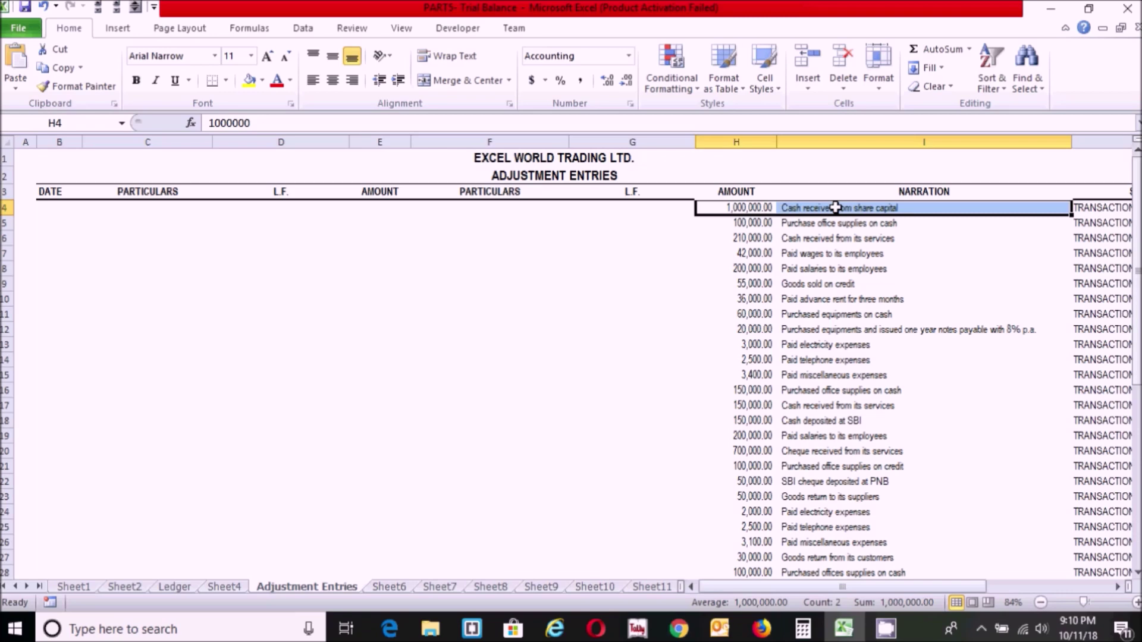
key("ctrl+shift+Down")
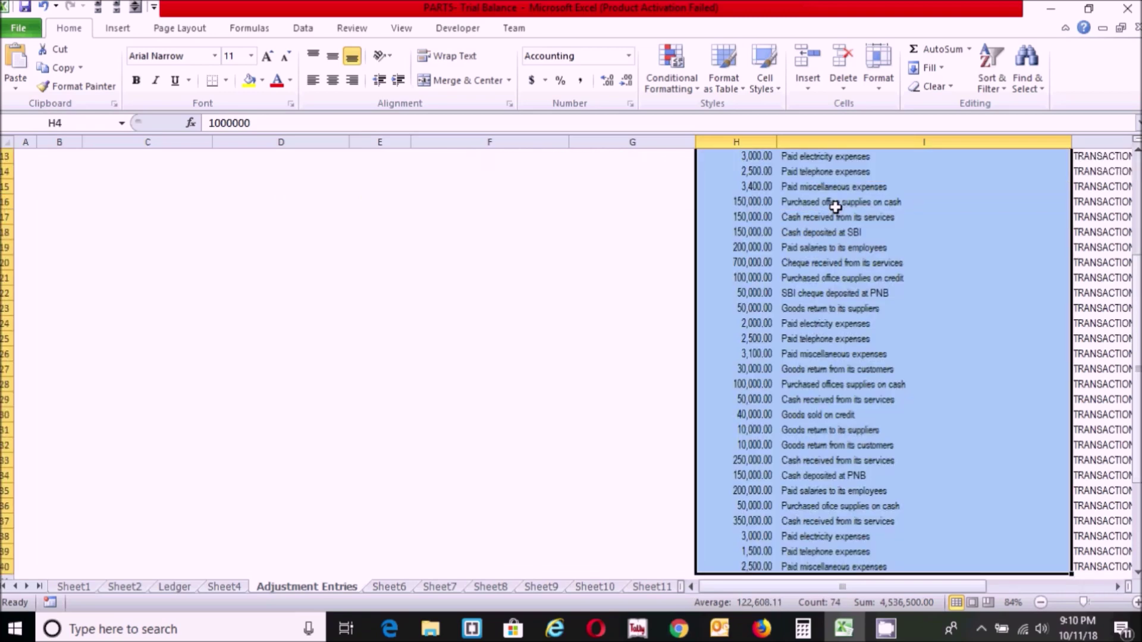
key("Delete")
left_click(749, 293)
left_click(723, 218)
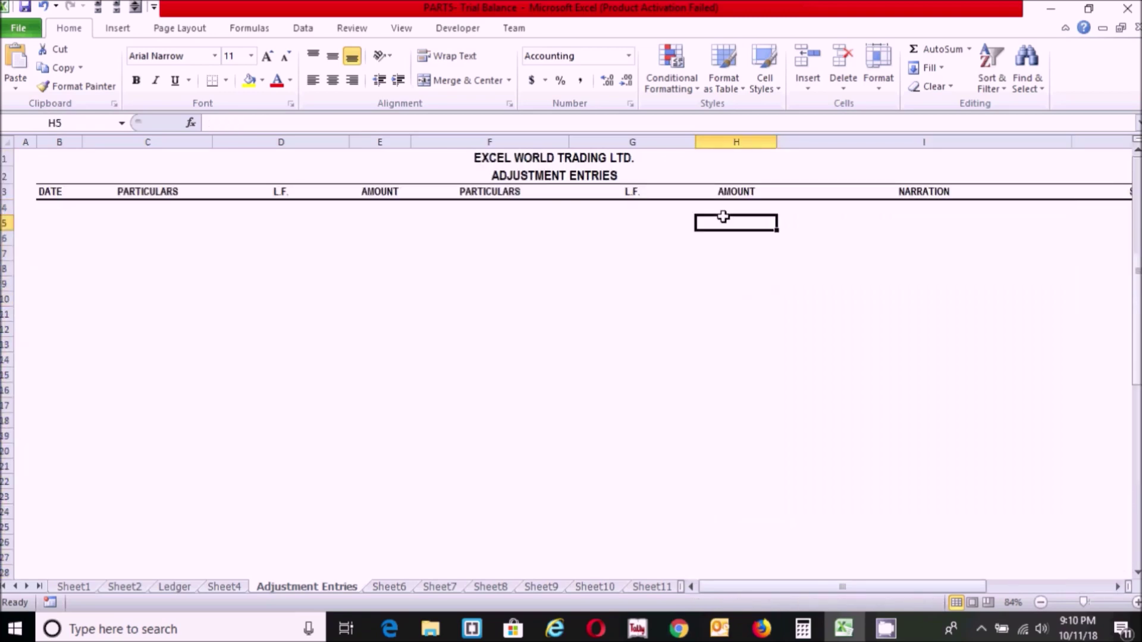
left_click(742, 309)
left_click(743, 254)
left_click(742, 223)
left_click(740, 291)
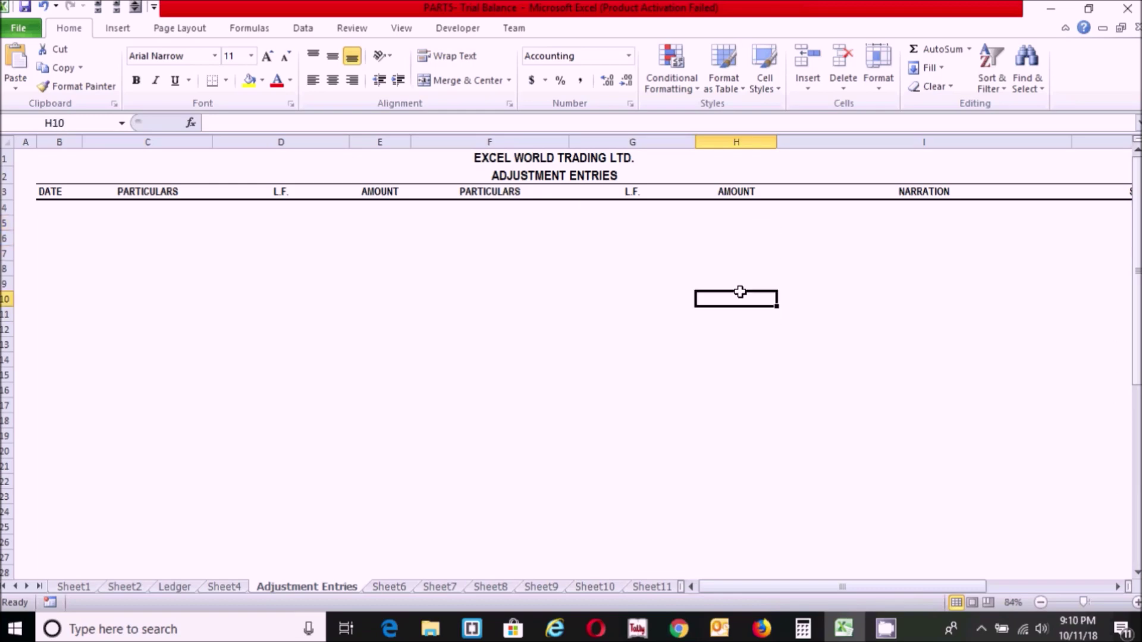
left_click(737, 220)
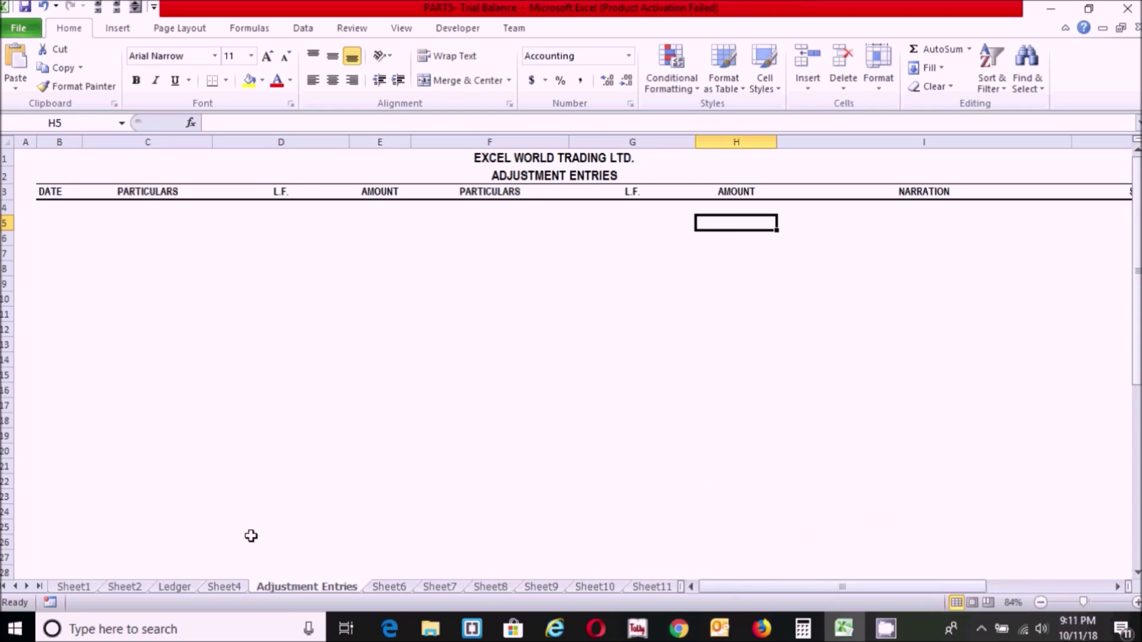
Step: Insert a blank row above the column headings in row 4 of the Ledger sheet's trial balance
left_click(185, 587)
left_click_drag(1137, 420, 1137, 357)
left_click(437, 212)
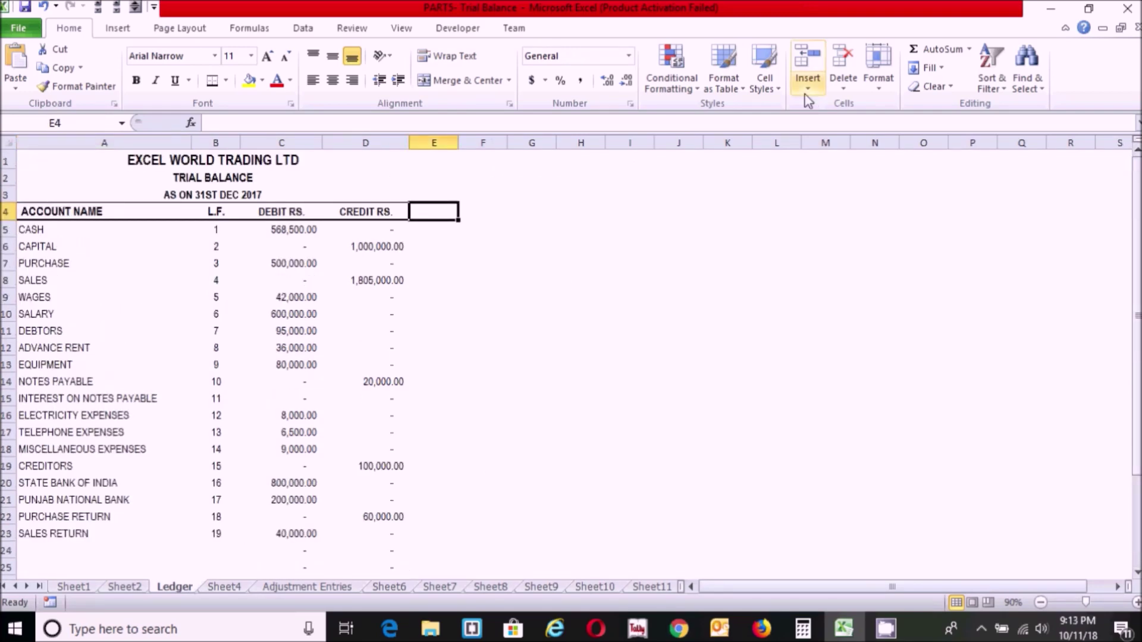
left_click(808, 96)
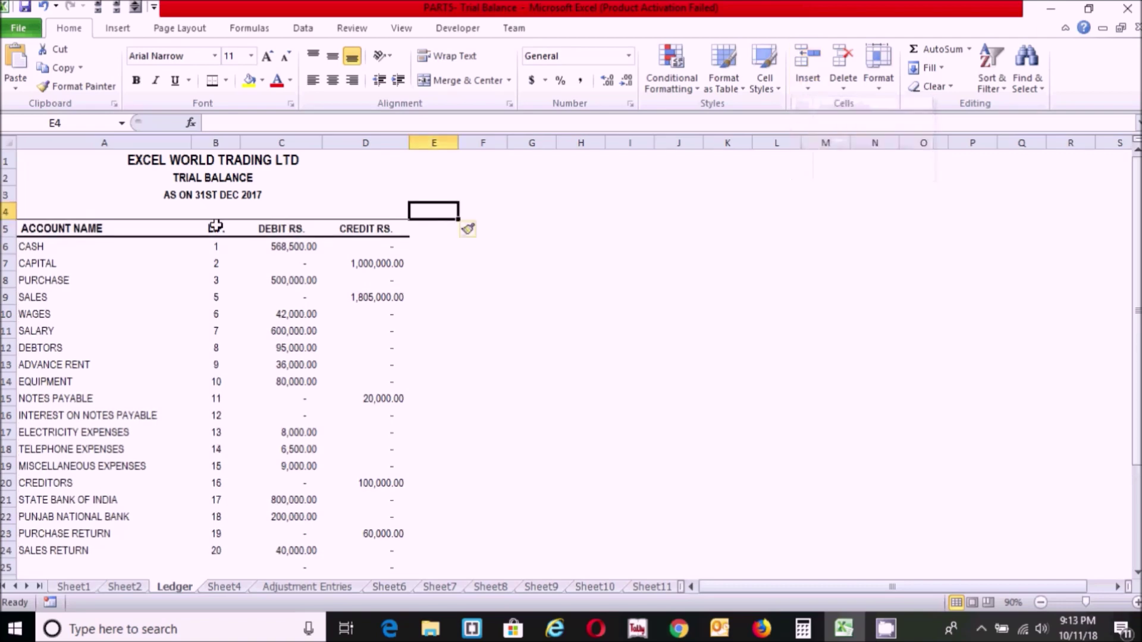
Step: Merge and center C4:D4 above the debit and credit columns and enter the heading UNADJUSTED TRIAL BALANCE
left_click(279, 210)
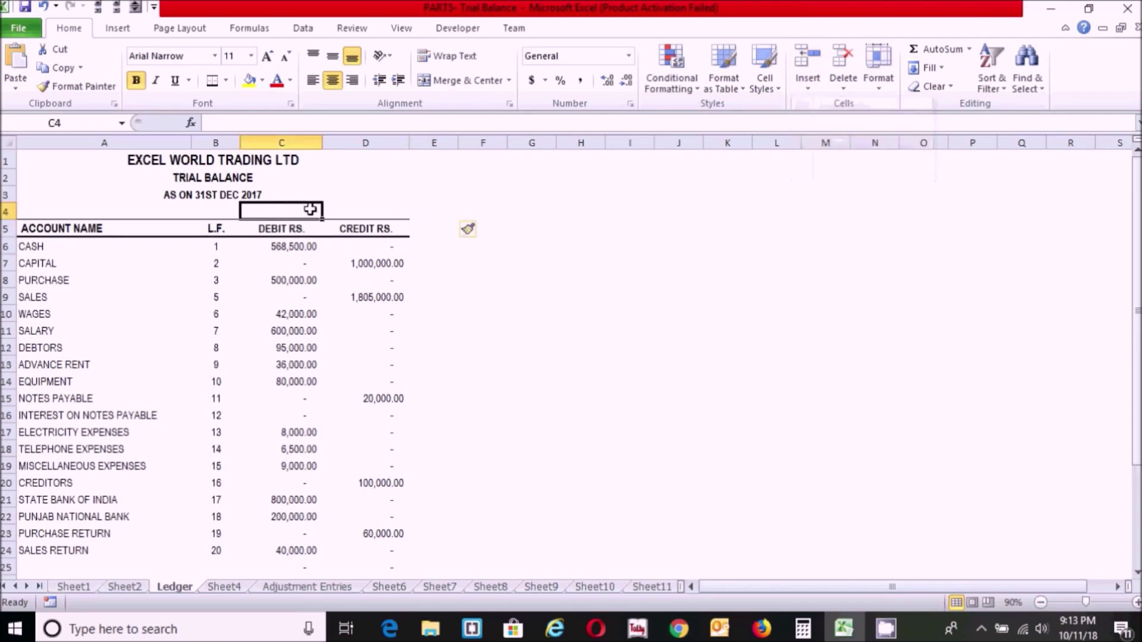
left_click_drag(300, 209, 365, 209)
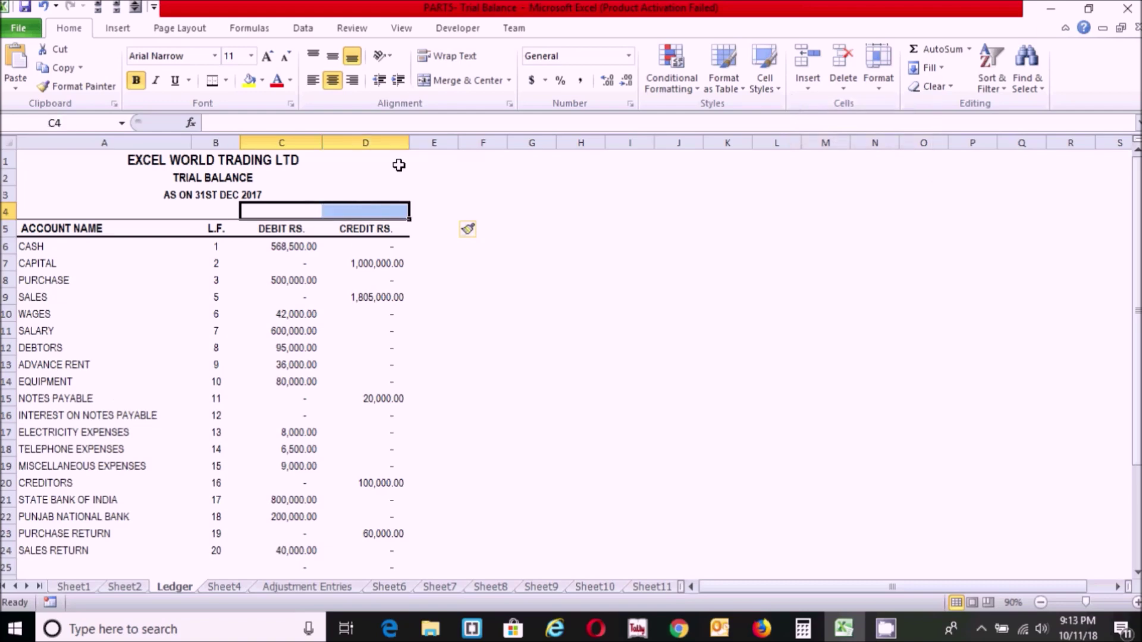
left_click(456, 83)
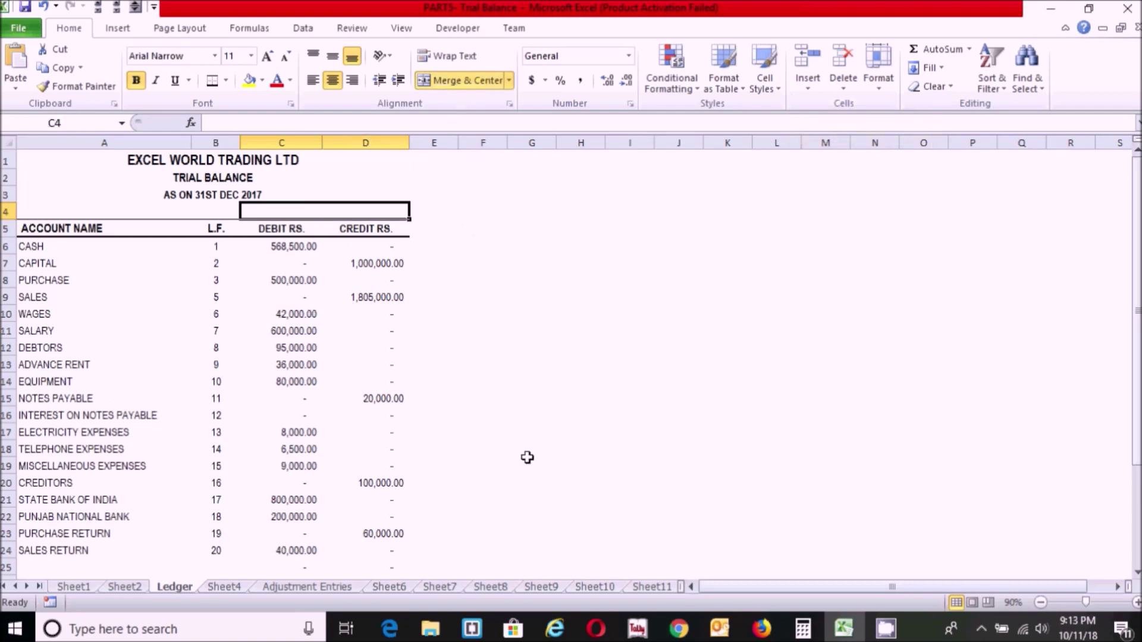
type("UNADJUST")
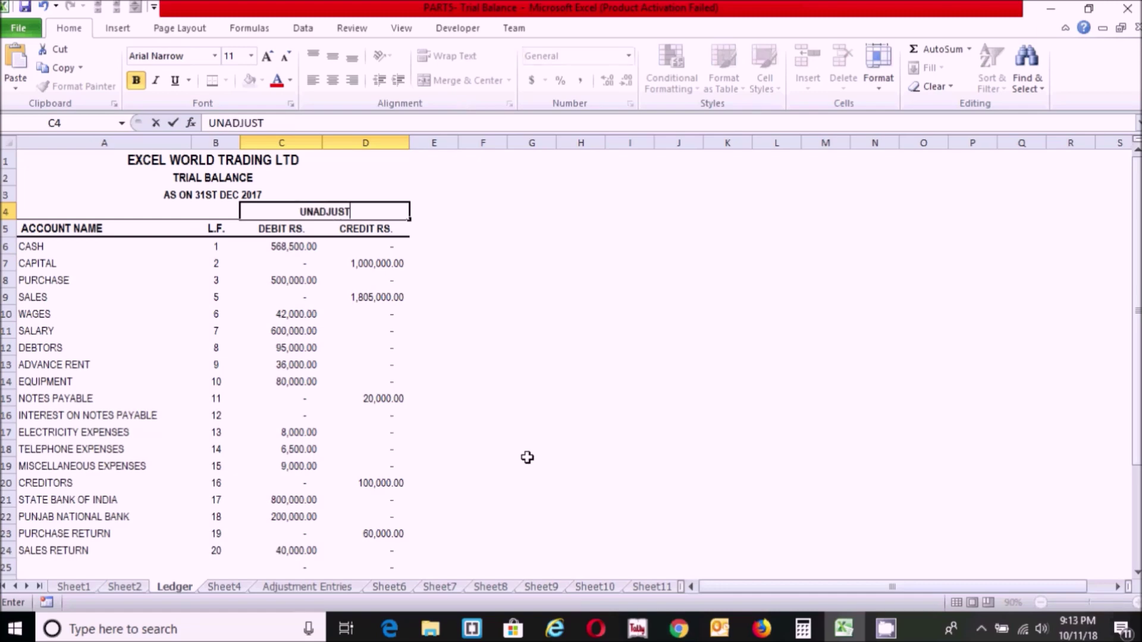
type("ED TRIAL")
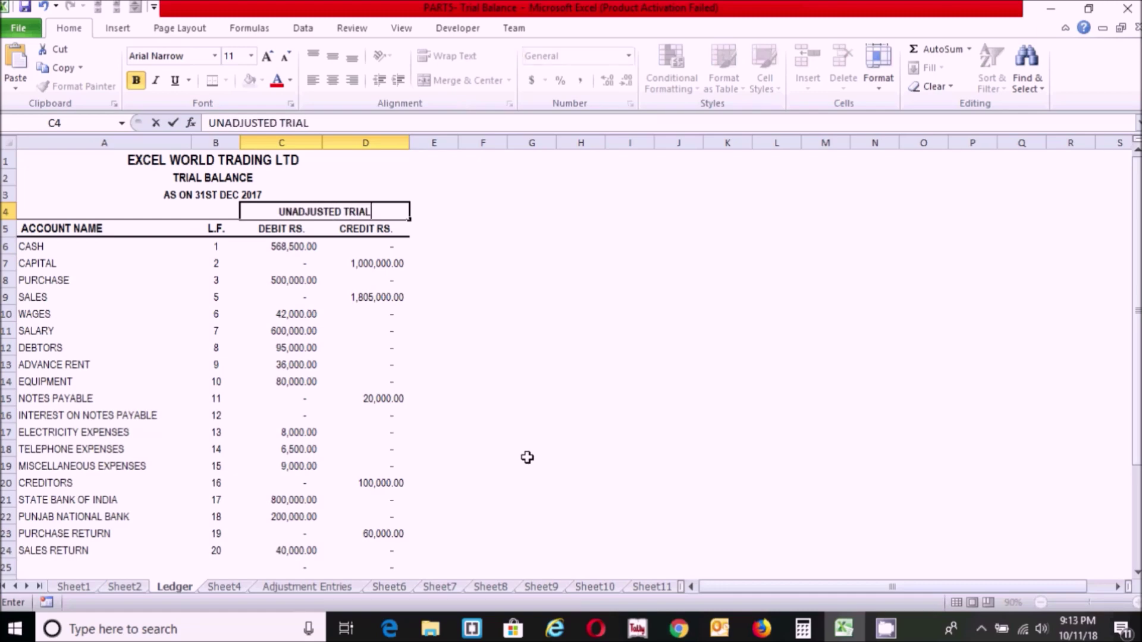
type(" BALANCE")
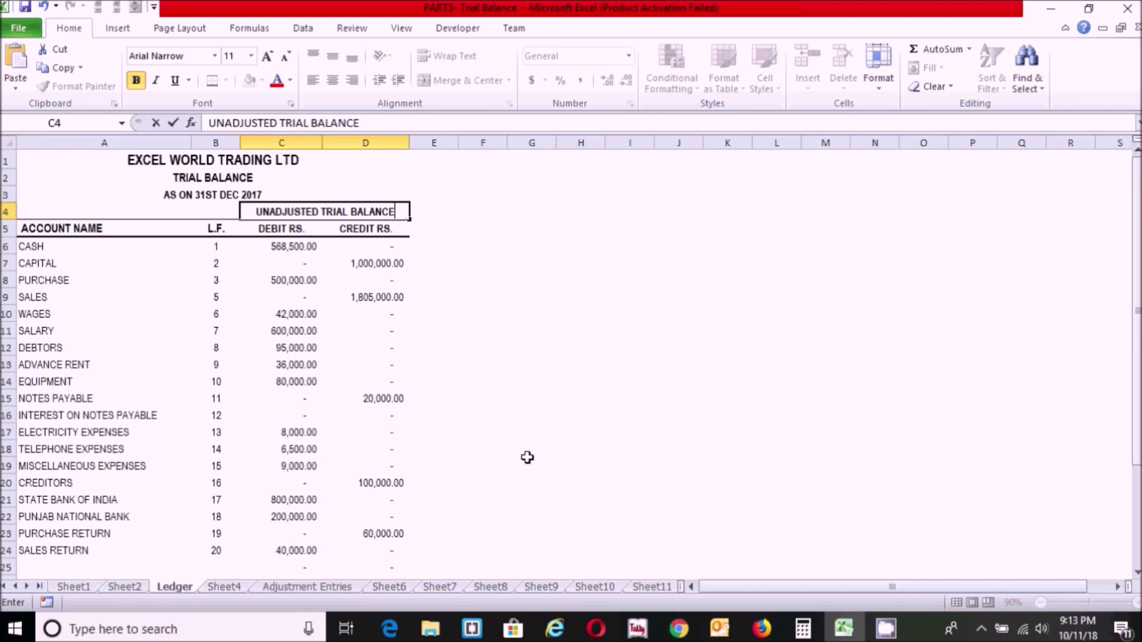
key("Return")
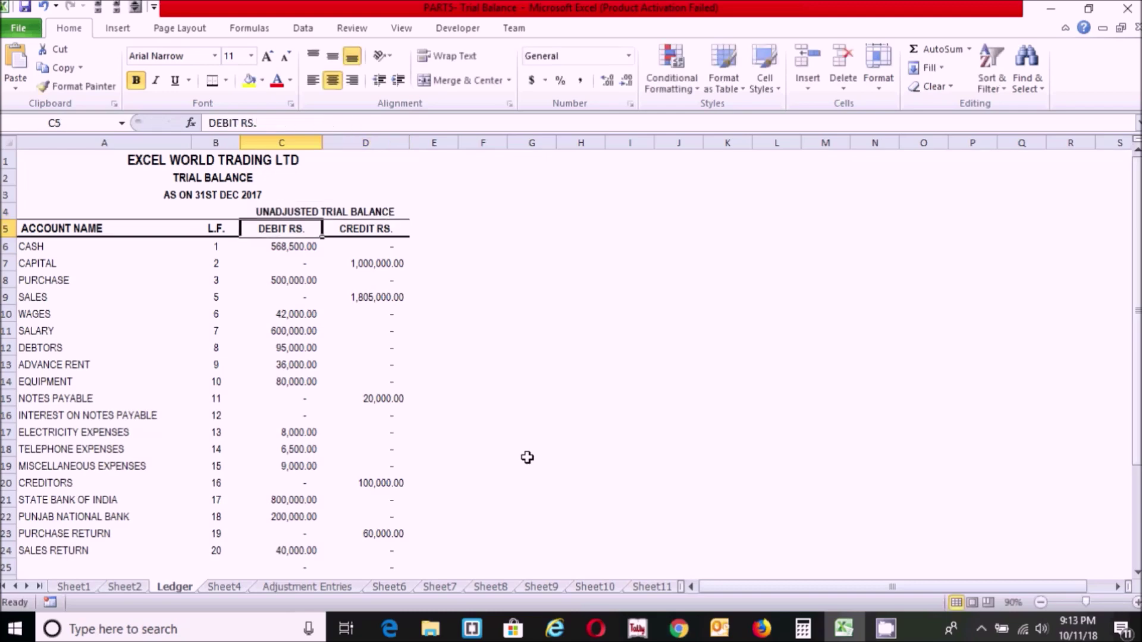
Step: Apply a top and thick bottom border to the empty heading cells E5:F5
left_click(431, 229)
left_click_drag(430, 229, 475, 229)
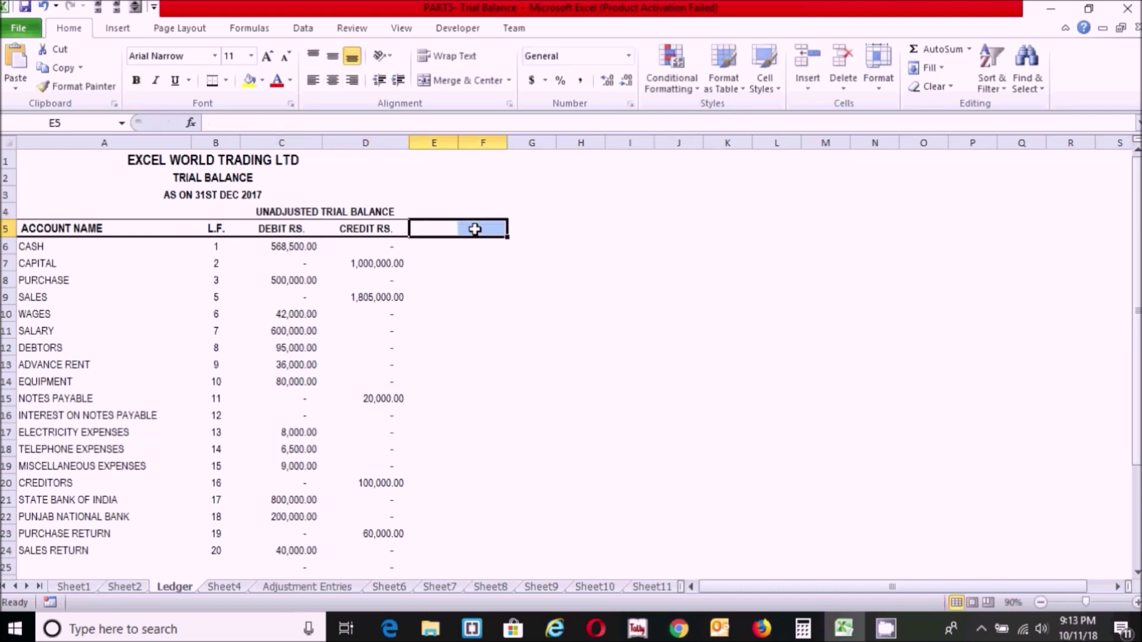
left_click(226, 81)
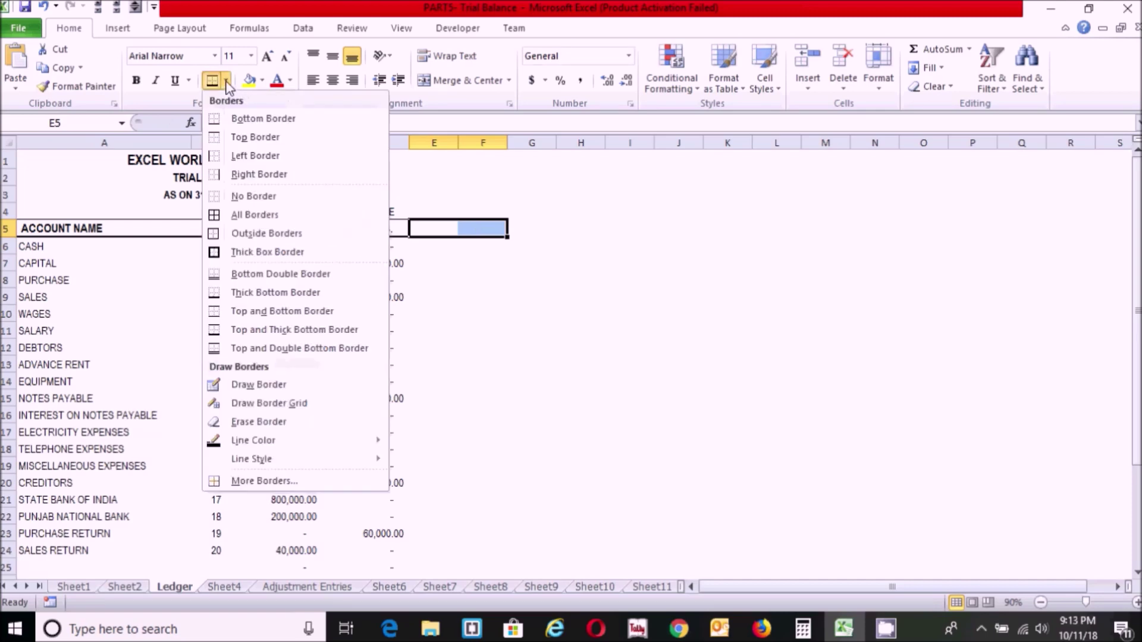
left_click(221, 330)
left_click(520, 277)
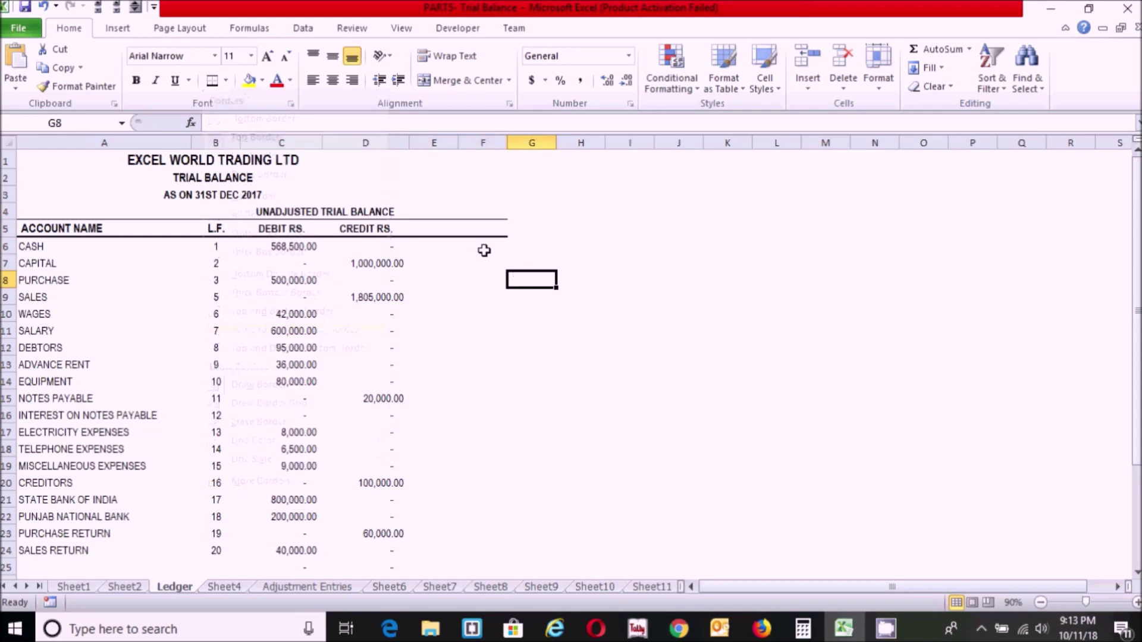
Step: Widen columns E and F to about the width of the existing debit and credit columns
left_click(438, 230)
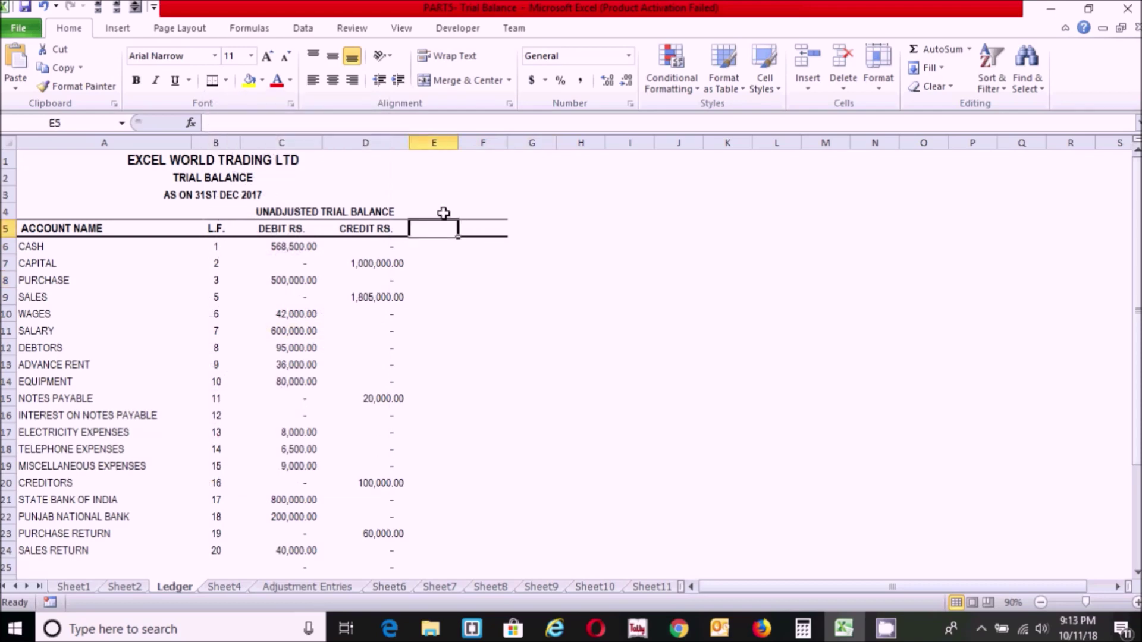
left_click_drag(457, 142, 489, 142)
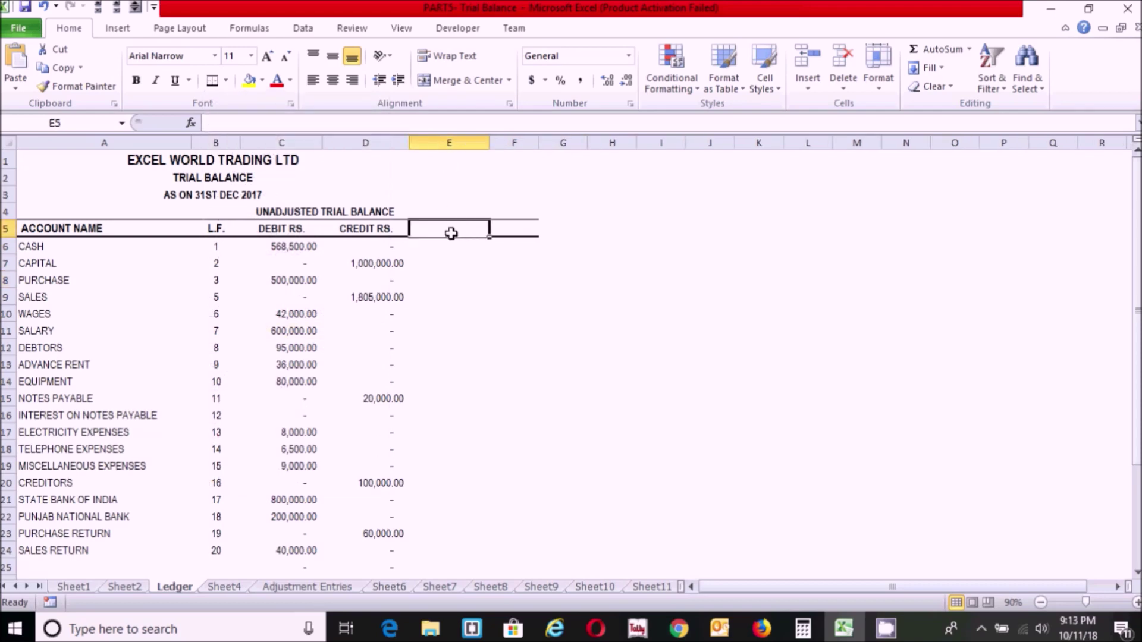
left_click_drag(489, 139, 586, 143)
left_click(528, 228)
Step: Merge and center E4:F4 and enter the heading ADJUSTMENTS in bold
left_click(455, 210)
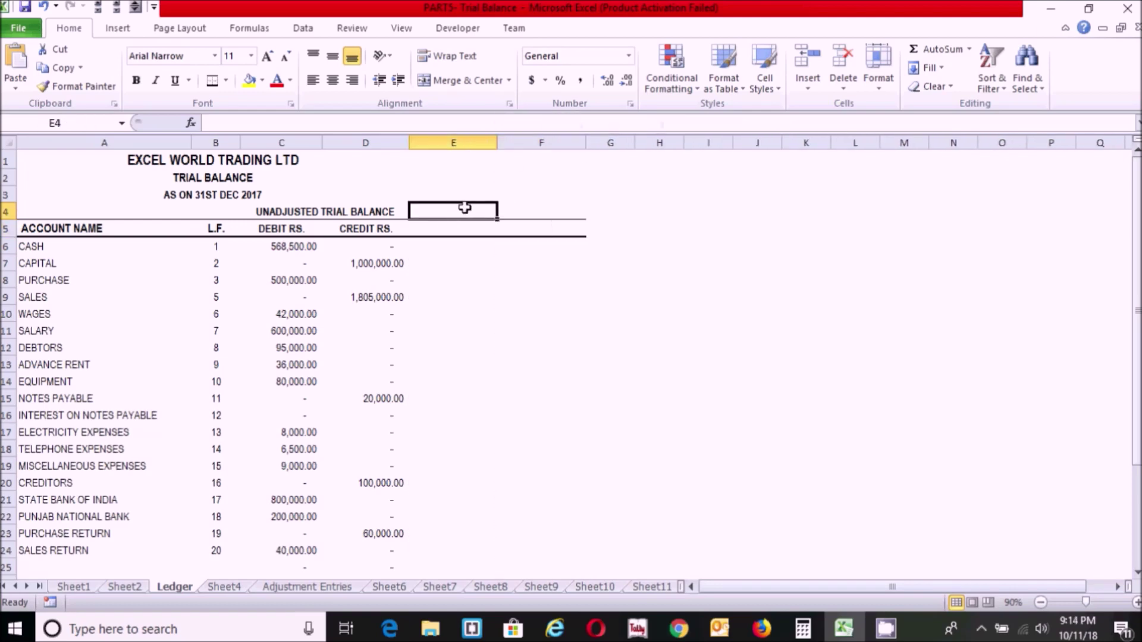
left_click_drag(471, 209, 525, 210)
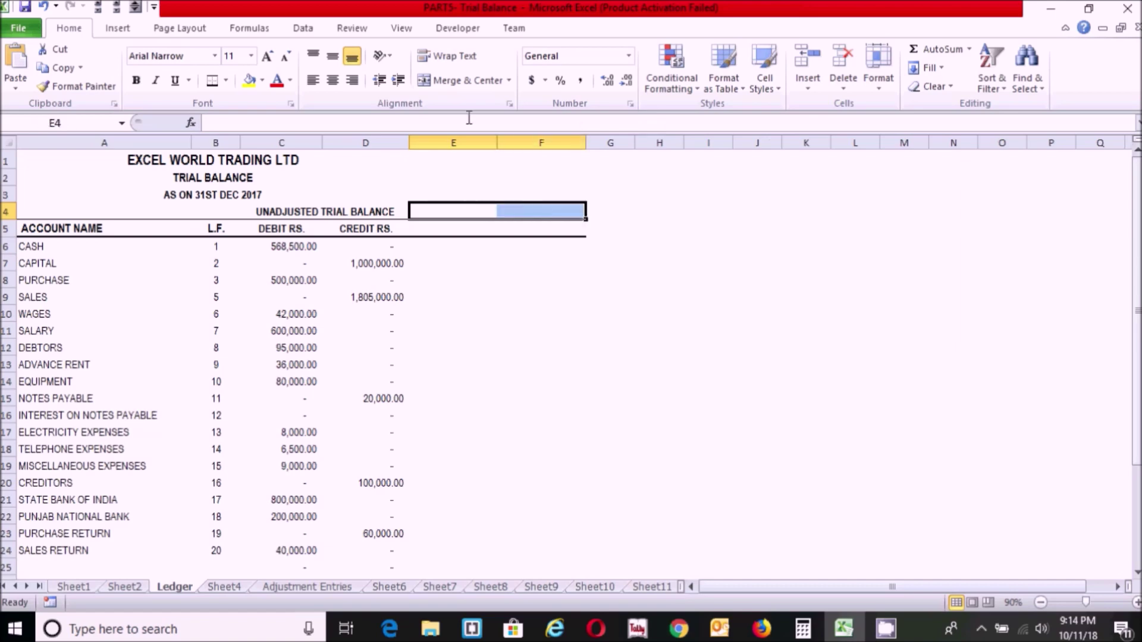
left_click(464, 81)
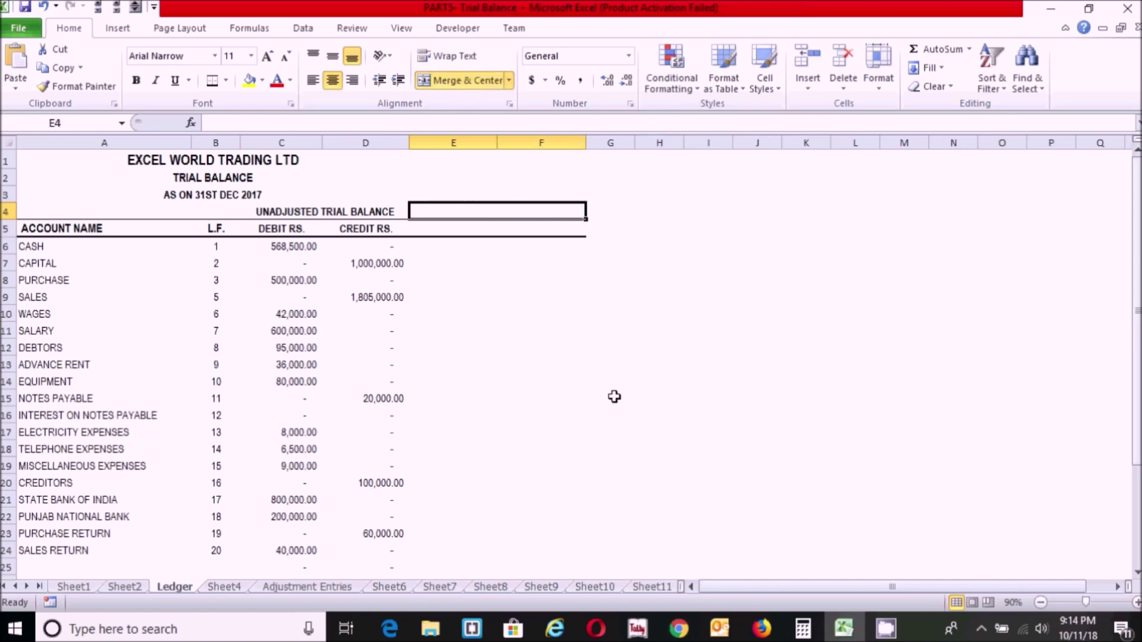
type("ADJ")
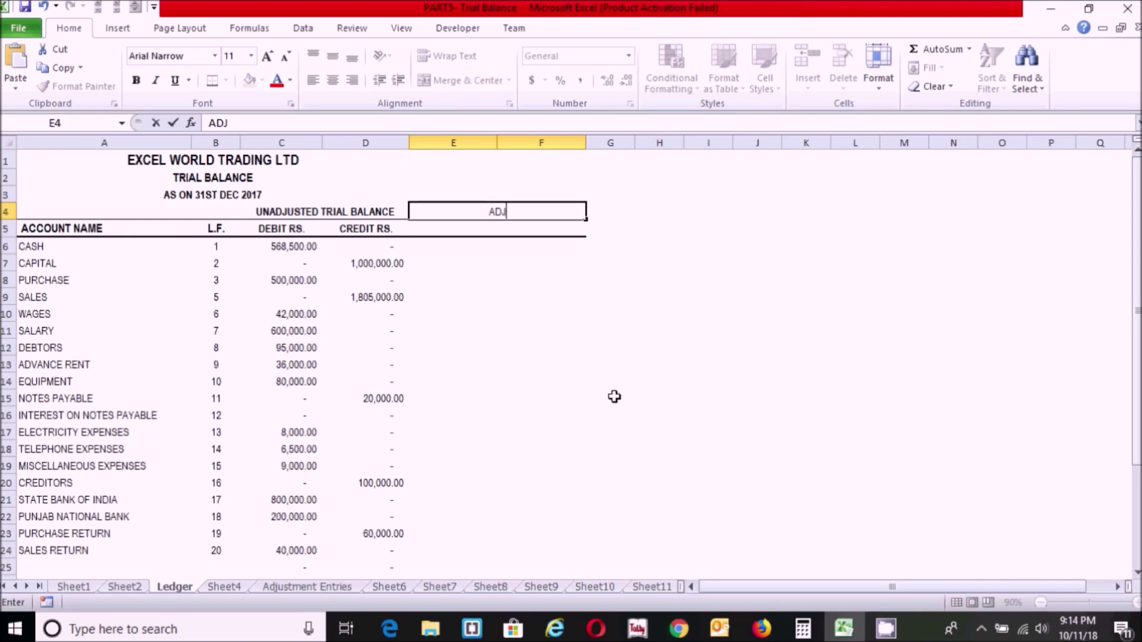
type("USTMENTS")
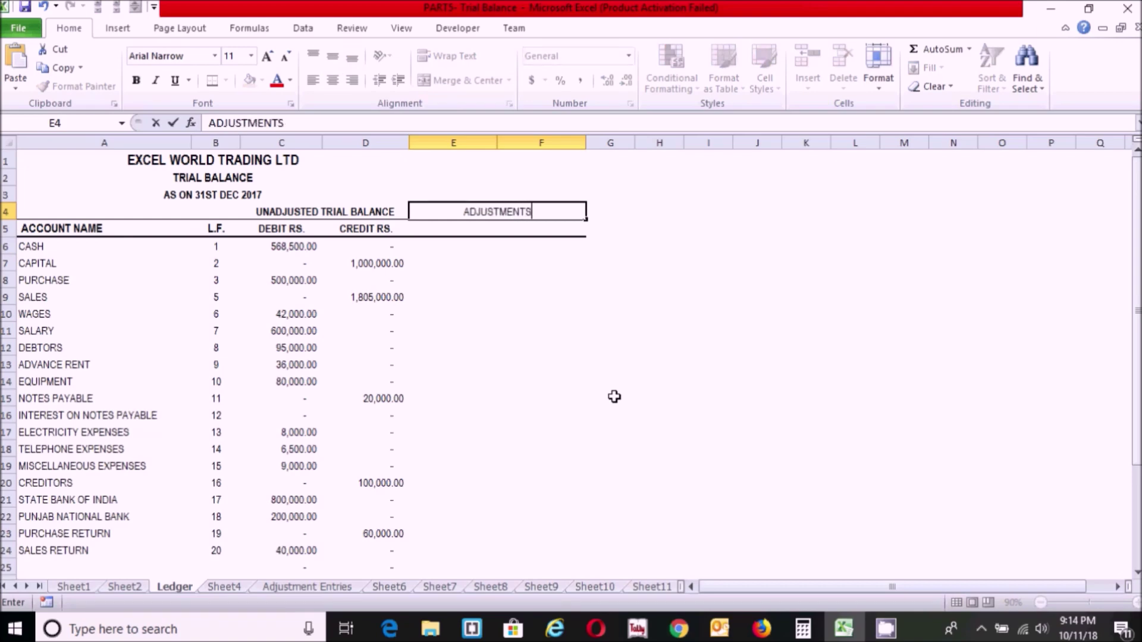
key("Return")
left_click(530, 211)
key("ctrl+b")
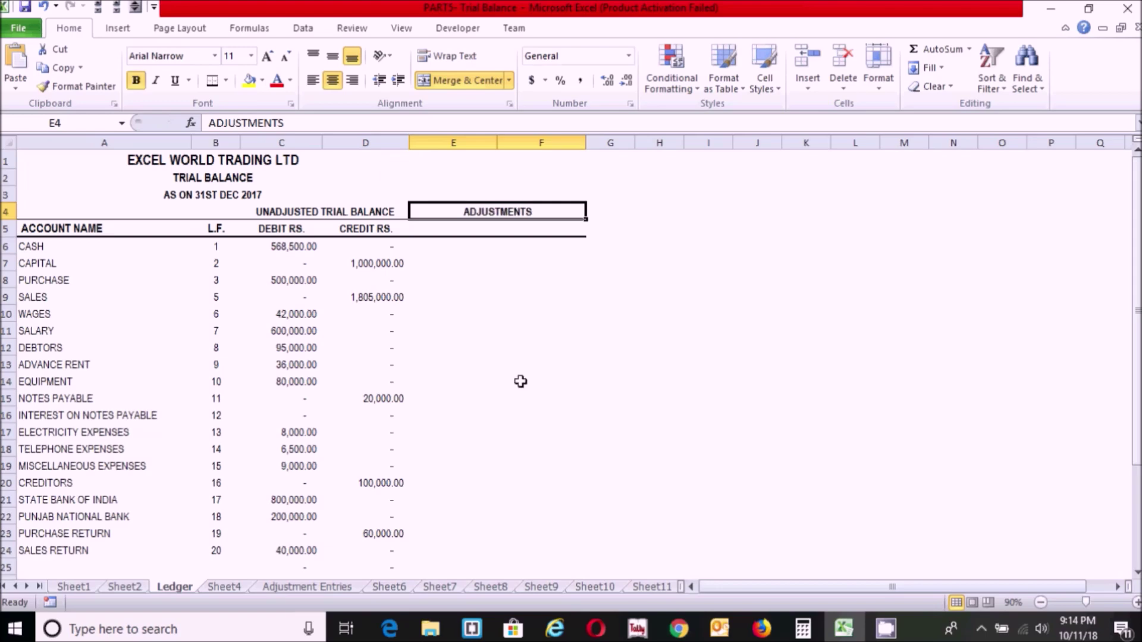
left_click(497, 380)
Step: Copy the DEBIT RS. and CREDIT RS. headings from C5:D5 into E5:F5 under ADJUSTMENTS
left_click(460, 223)
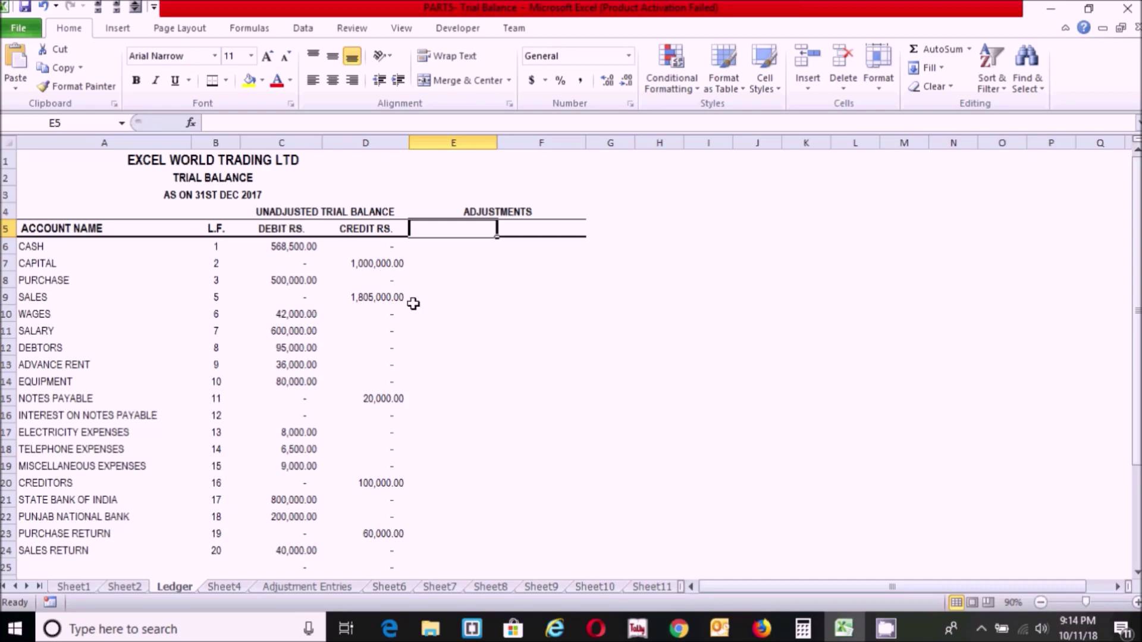
left_click(289, 230)
left_click_drag(289, 230, 353, 229)
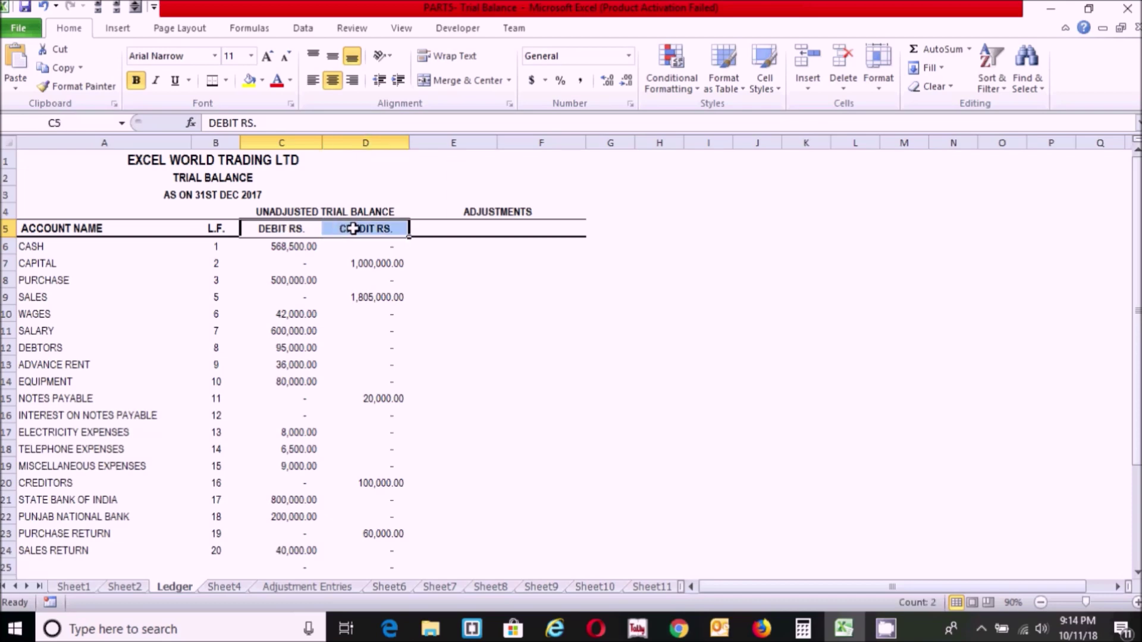
key("ctrl+c")
left_click(438, 226)
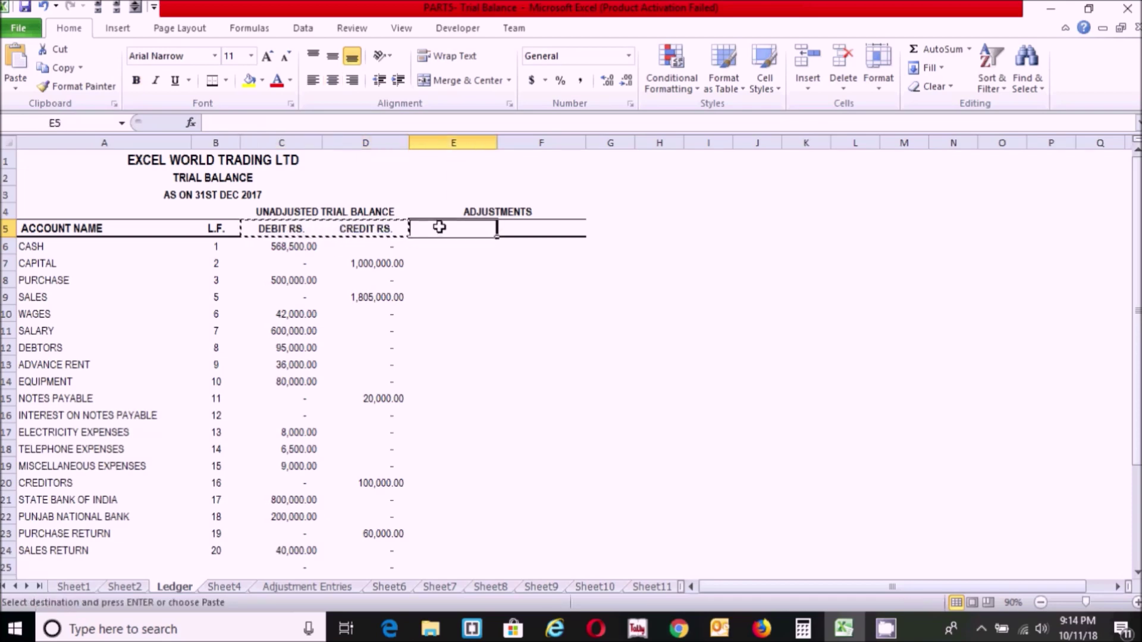
key("ctrl+v")
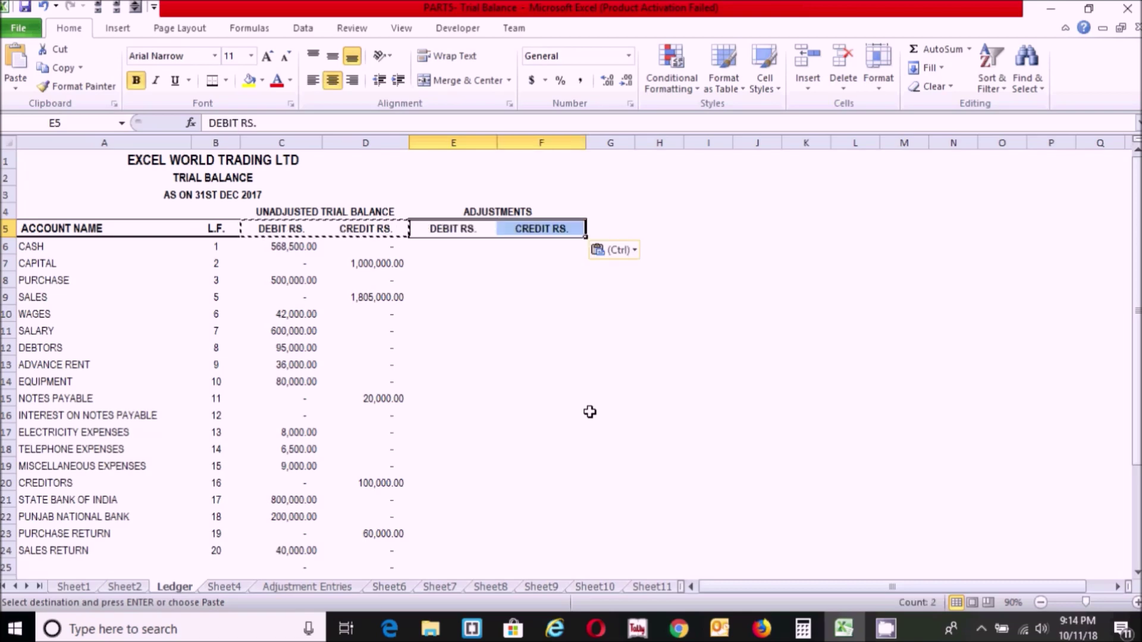
left_click(500, 277)
left_click(450, 230)
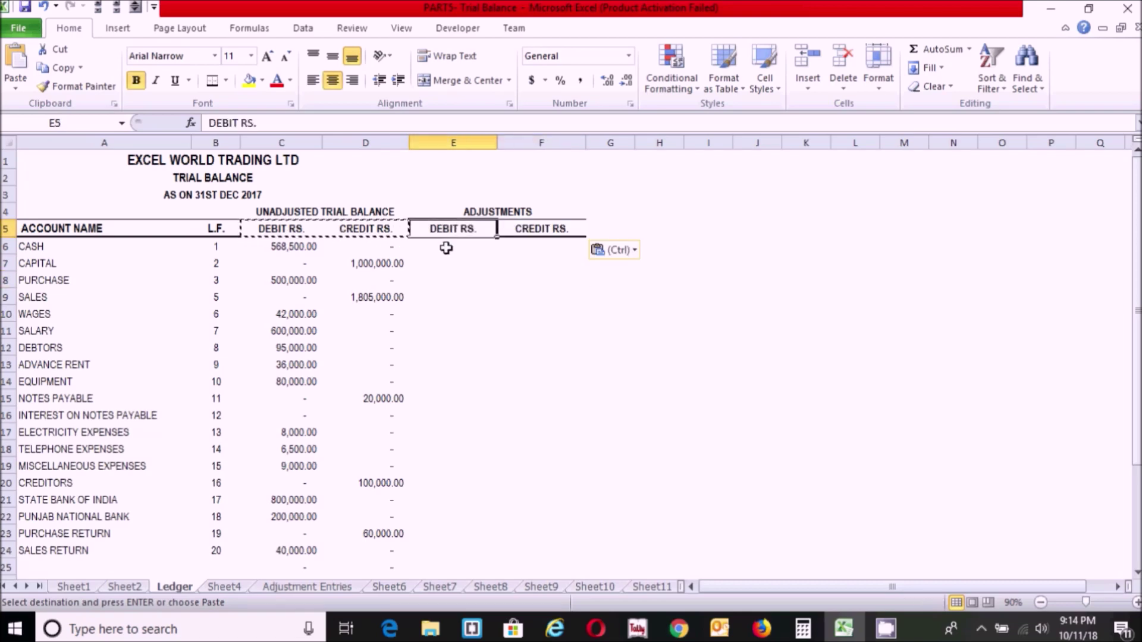
left_click(452, 247)
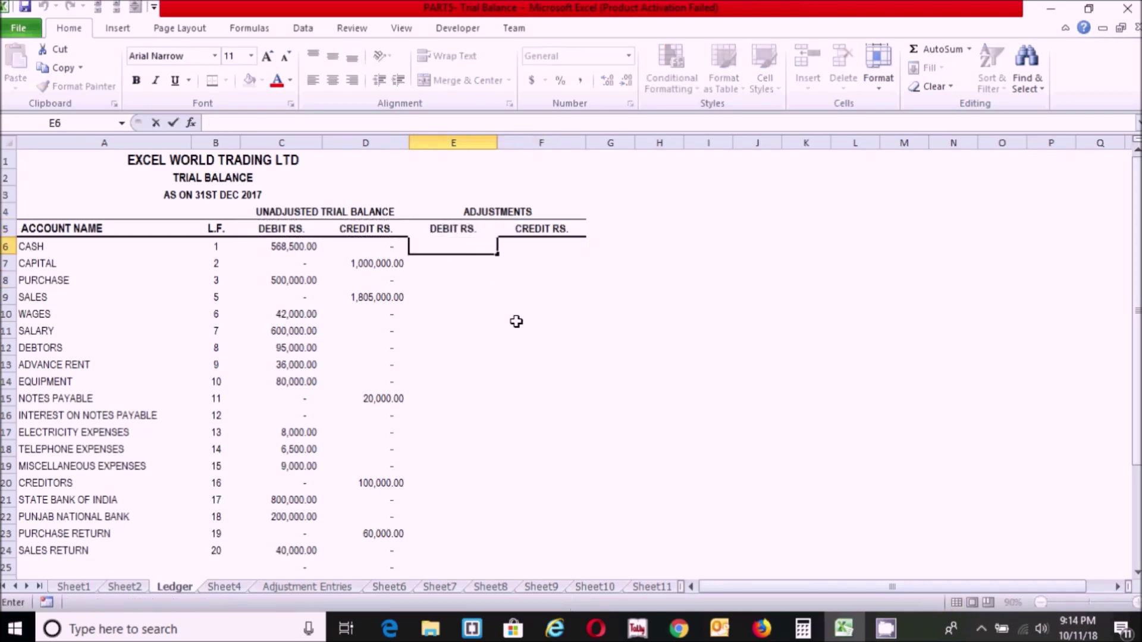
key("Return")
Step: Start a SUMIF formula in E6 for the Cash adjustments debit, with 'Adjustment Entries'!C4:$E$50 as its range
left_click(454, 251)
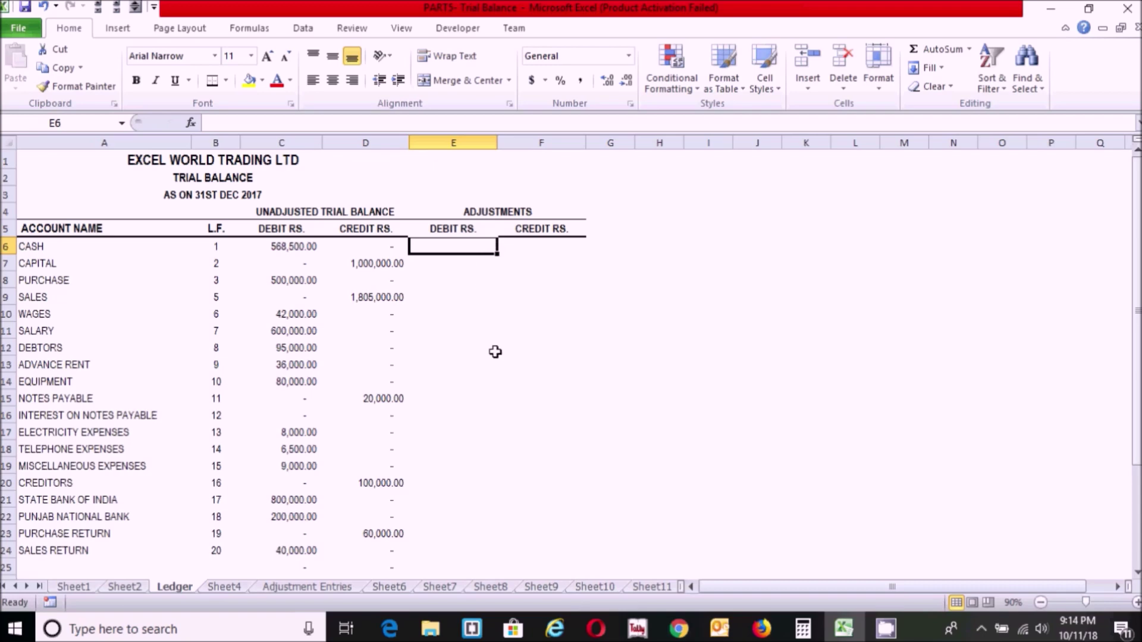
type("=SUMI")
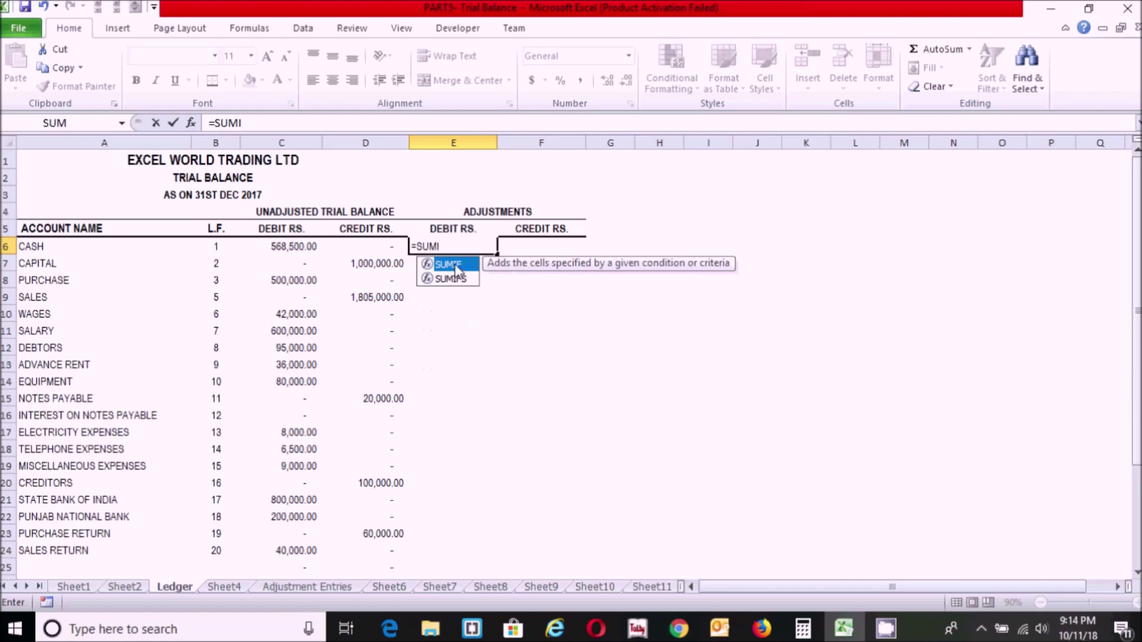
double_click(456, 264)
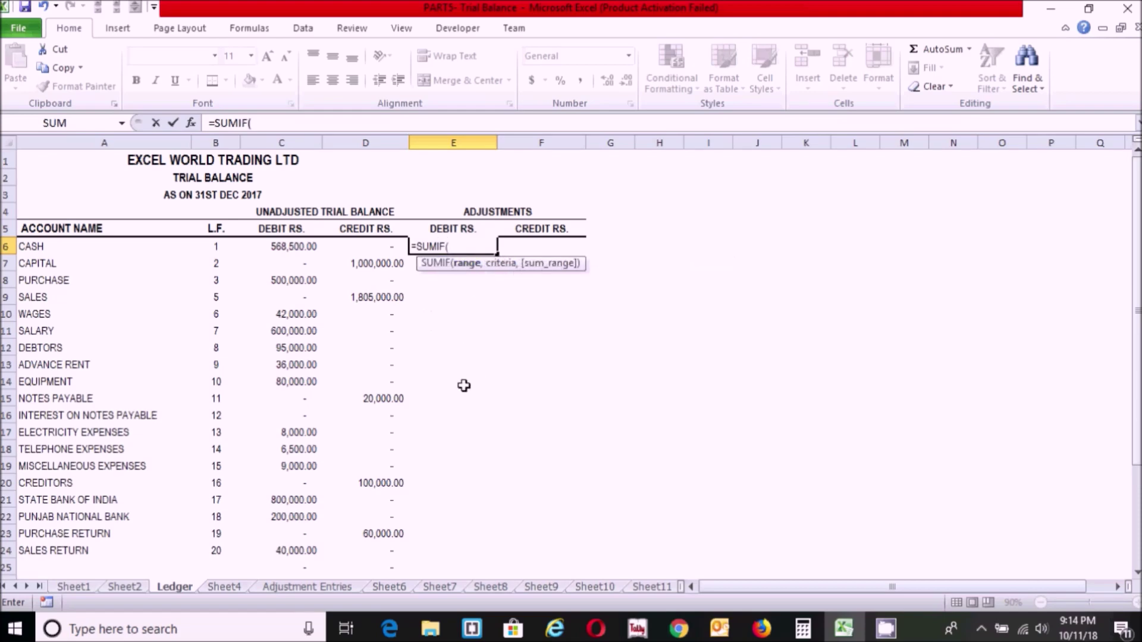
left_click(299, 591)
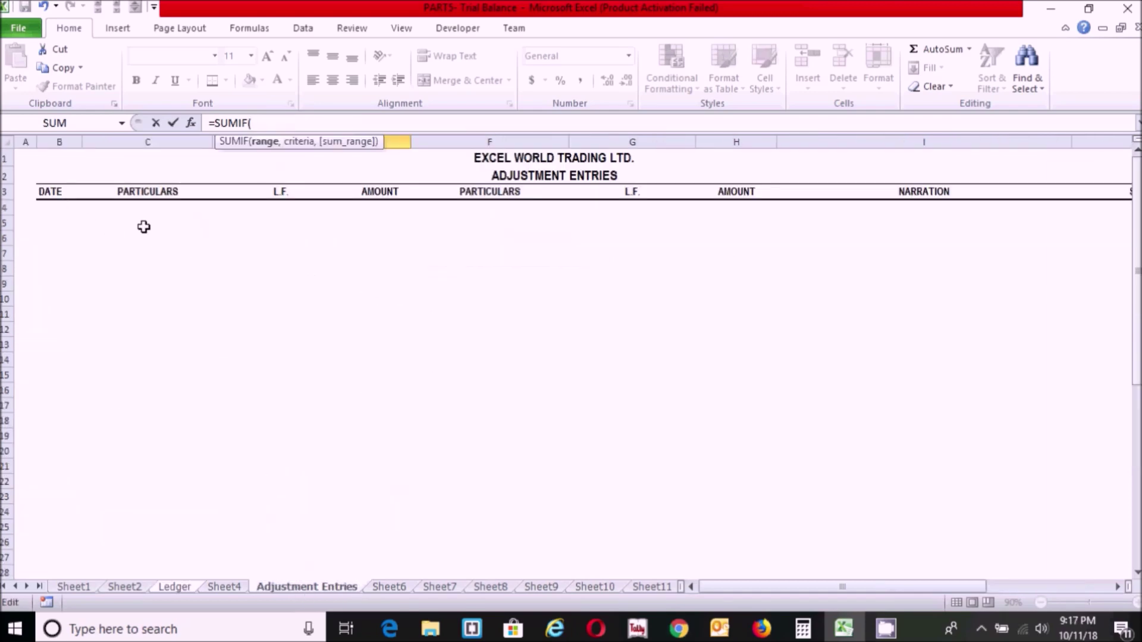
left_click(139, 209)
left_click_drag(163, 208, 380, 210)
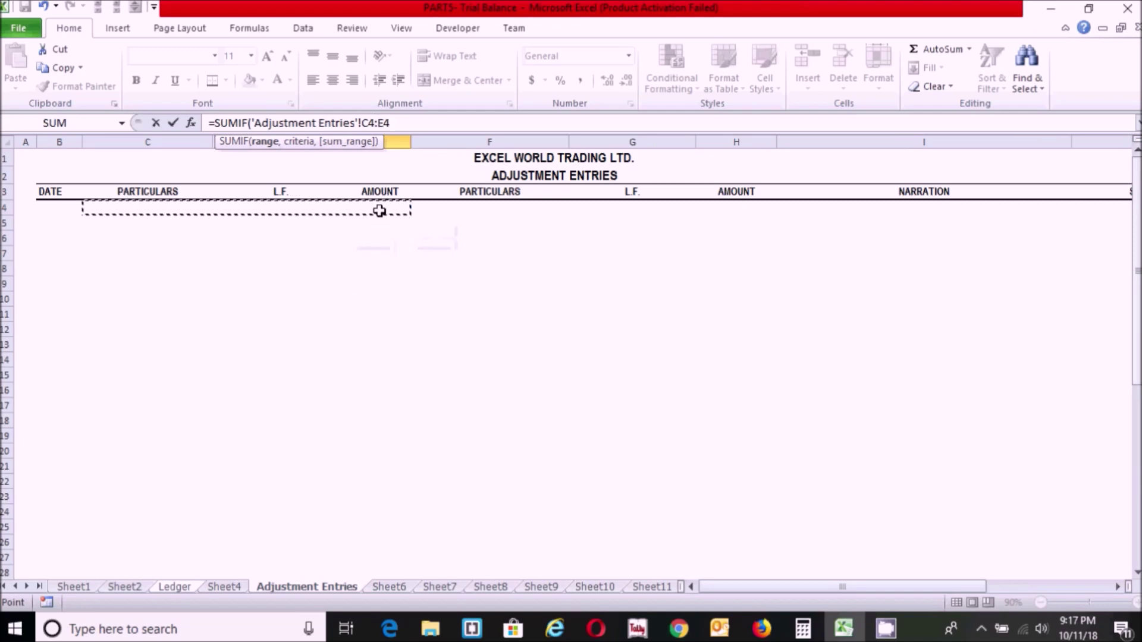
left_click(414, 122)
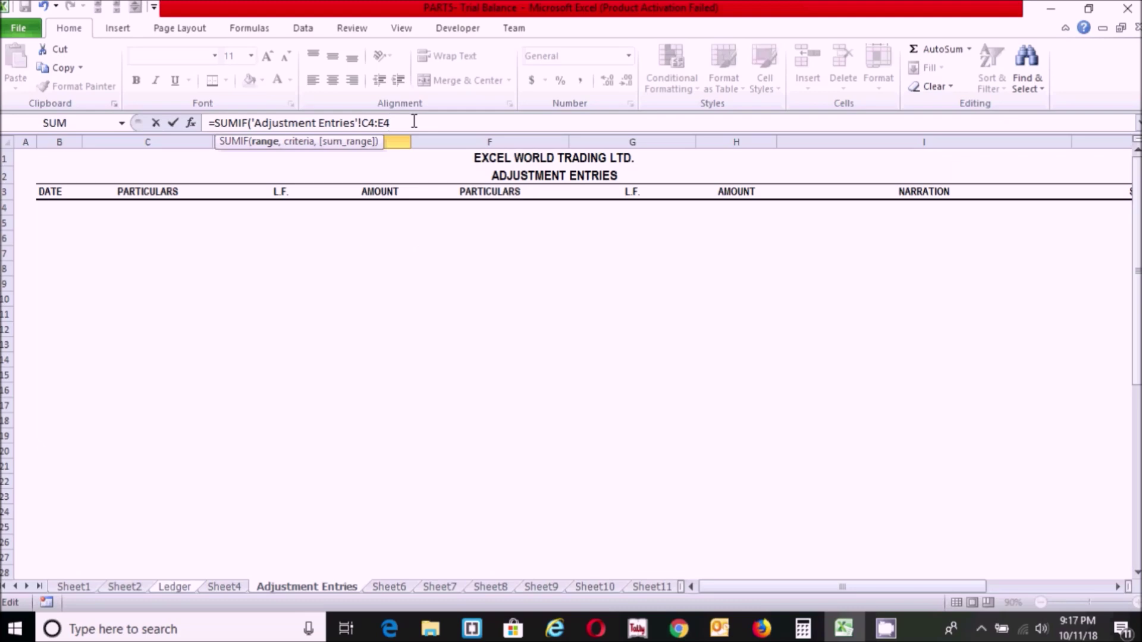
key("BackSpace")
type("50")
key("F4")
type(",")
Step: Complete the E6 SUMIF with Ledger!A6 as criteria and 'Adjustment Entries'!$E$4:$E$50 as sum range
left_click(175, 586)
left_click(40, 248)
type(",")
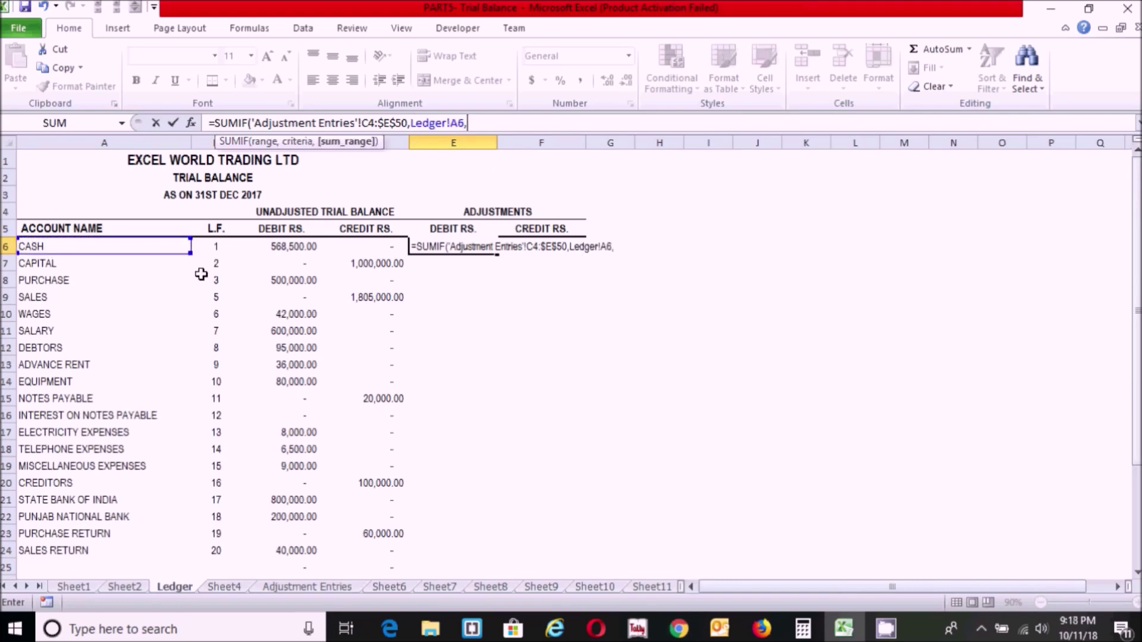
left_click(326, 587)
left_click(380, 207)
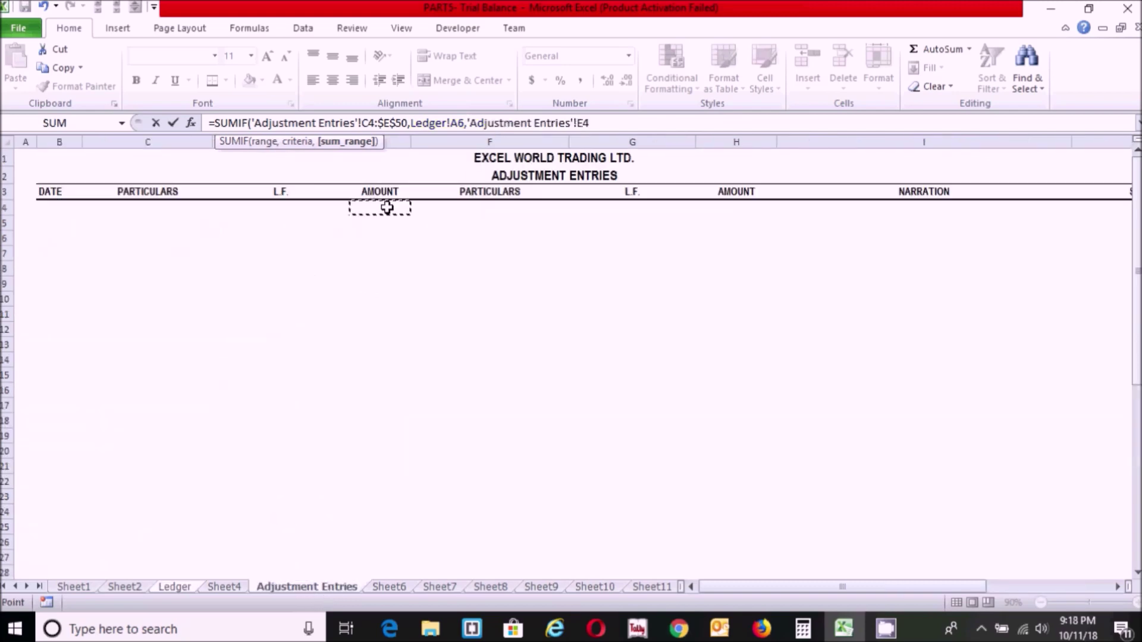
left_click_drag(387, 207, 396, 514)
key("F4")
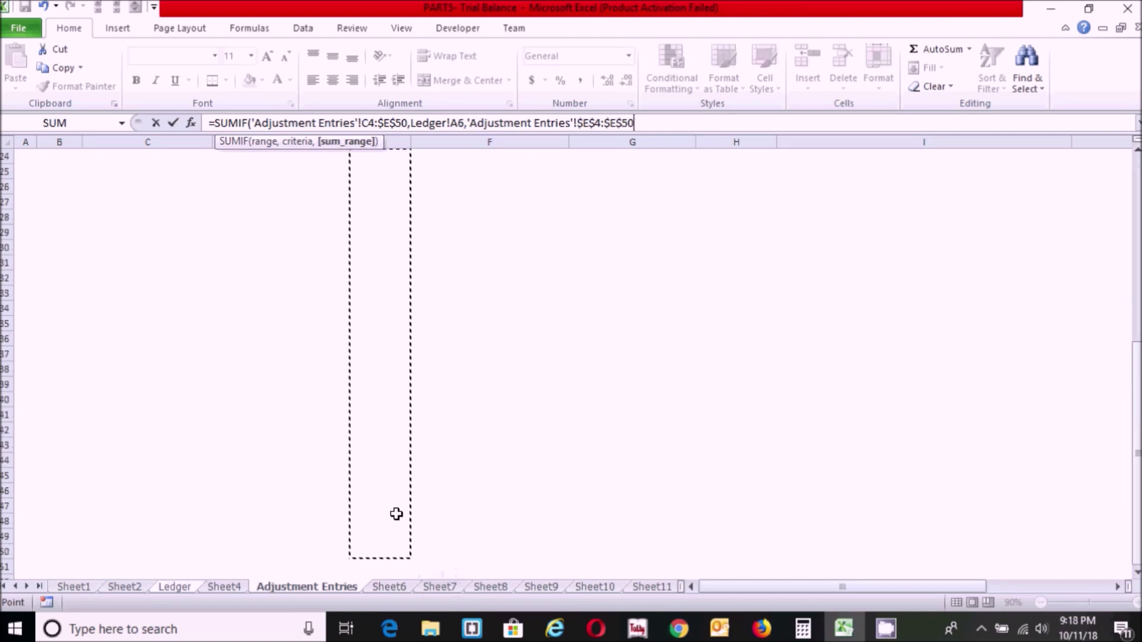
type(")")
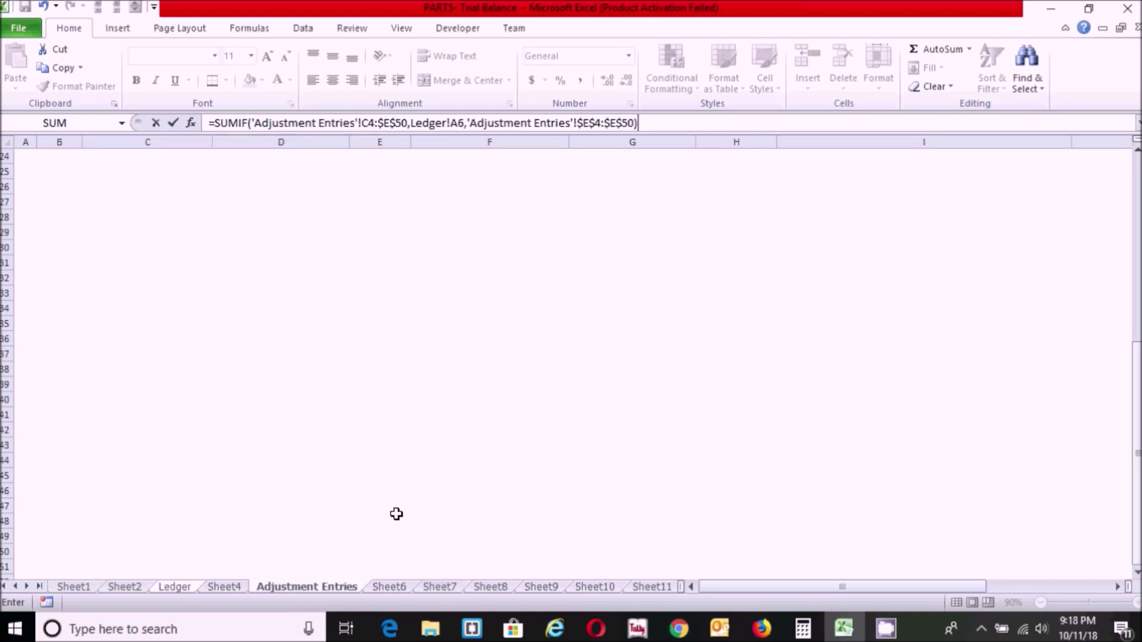
key("Return")
Step: Start a SUMIF formula in F6 for the Cash adjustments credit, with 'Adjustment Entries'!F4:$H$50 as its range
left_click(523, 245)
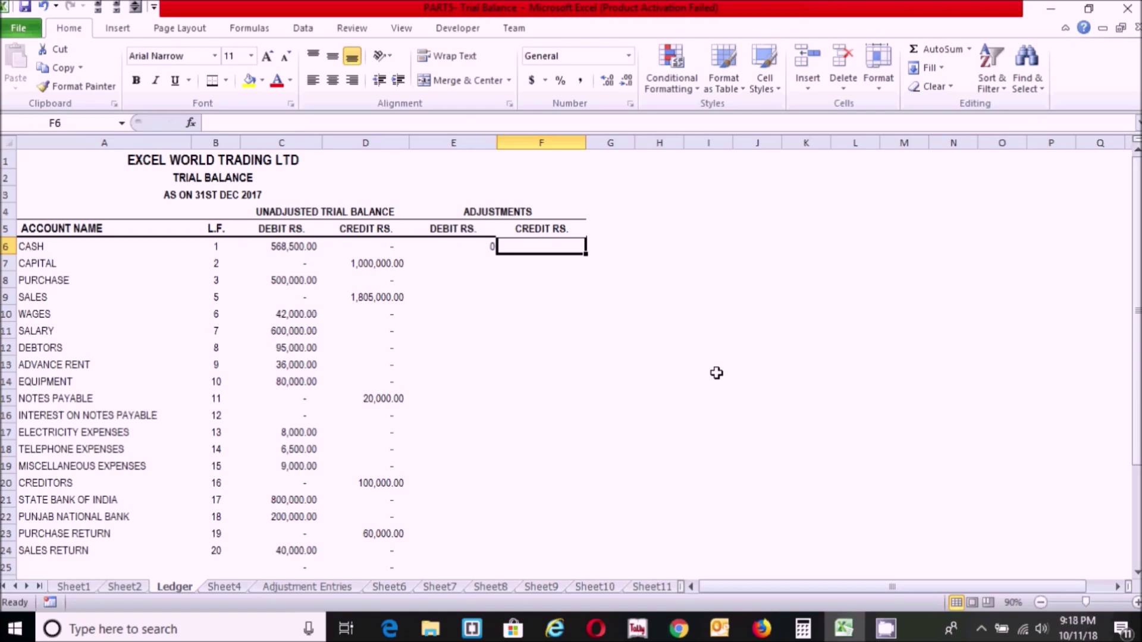
type("=SUM")
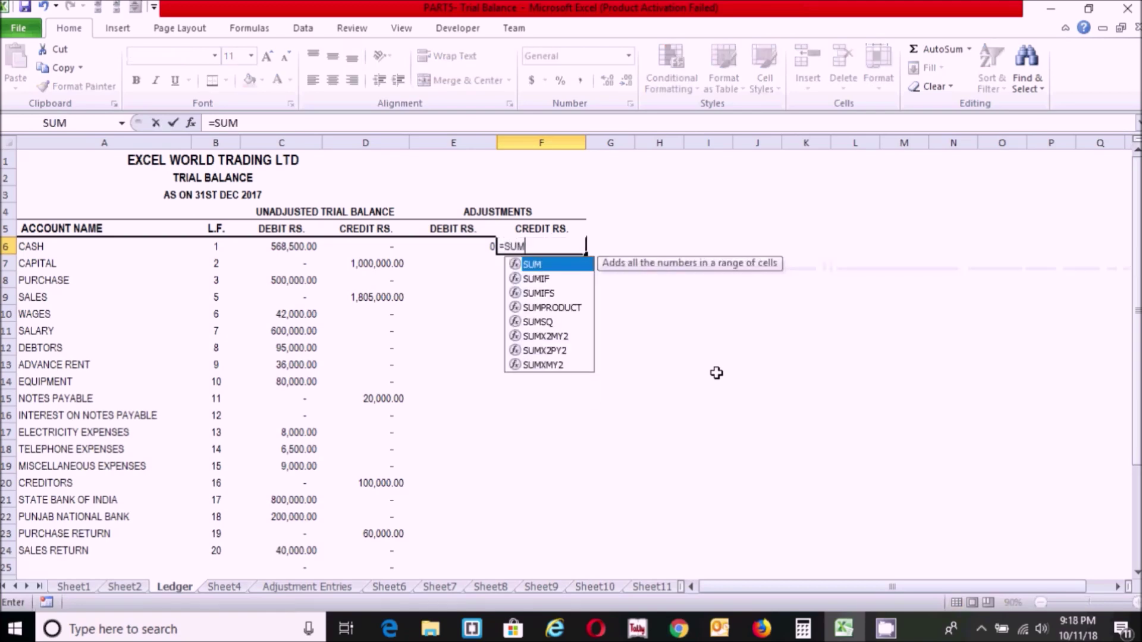
type("I")
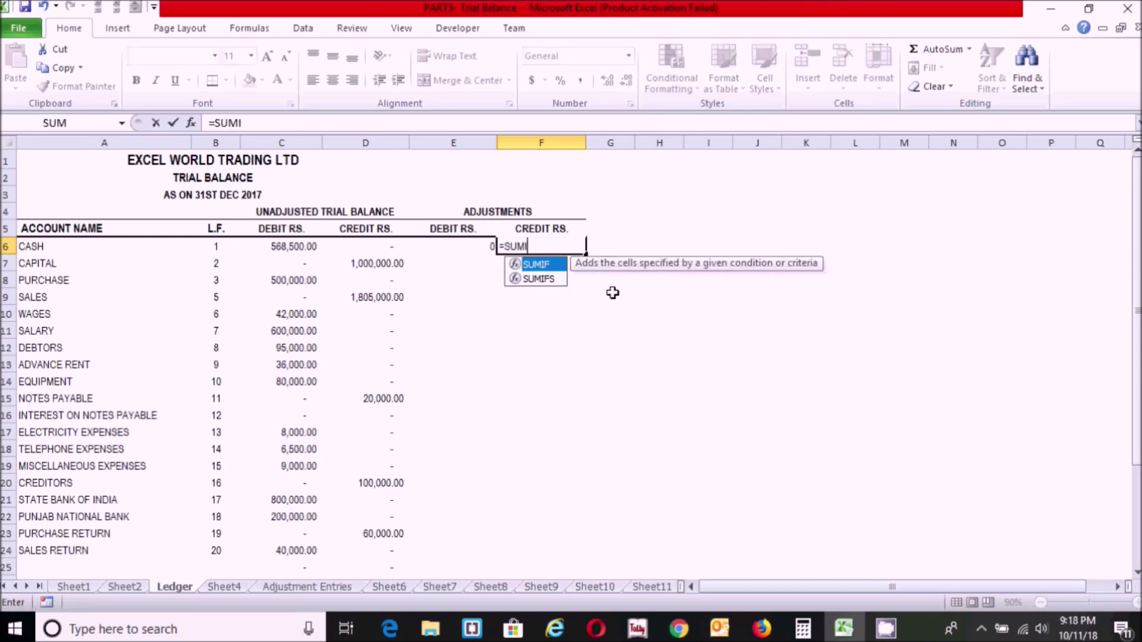
double_click(547, 264)
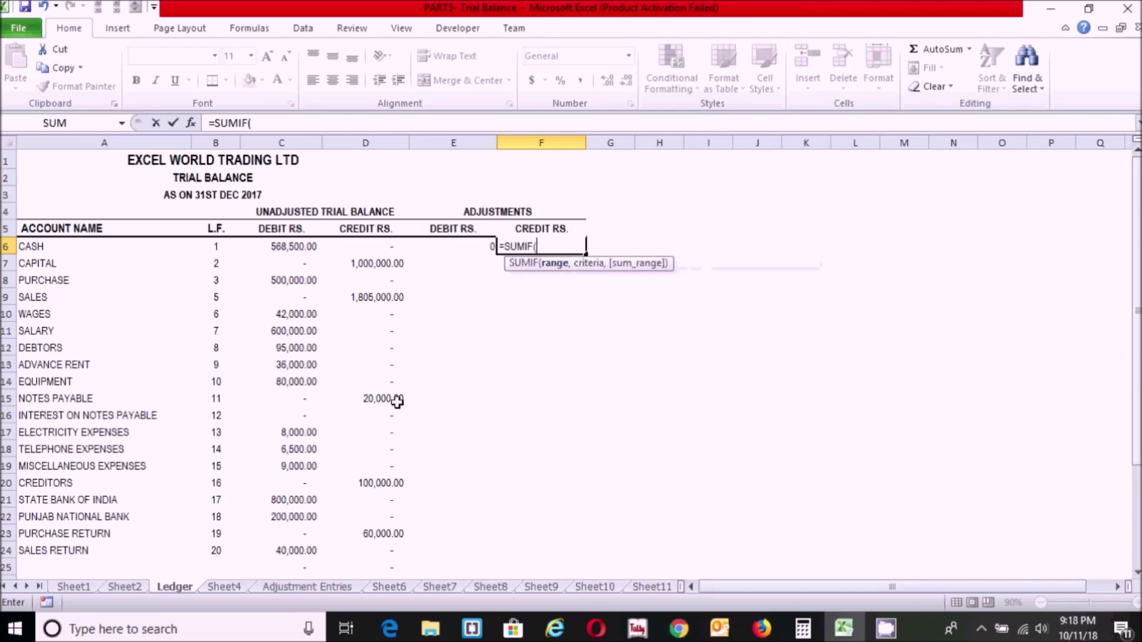
left_click(301, 587)
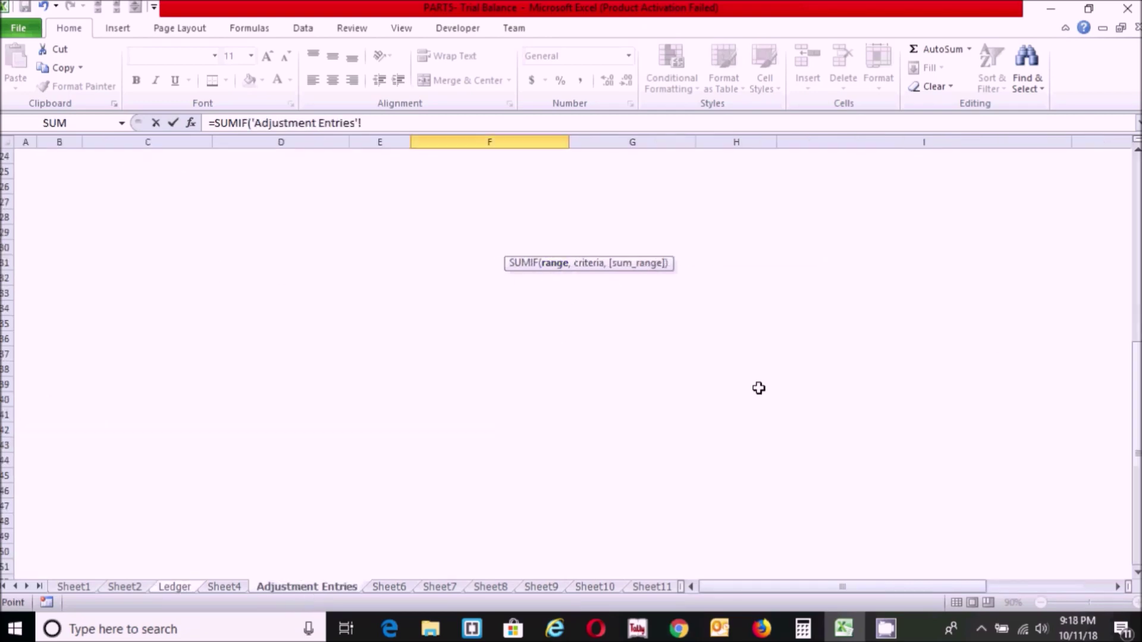
left_click_drag(1137, 494, 1137, 178)
left_click(546, 206)
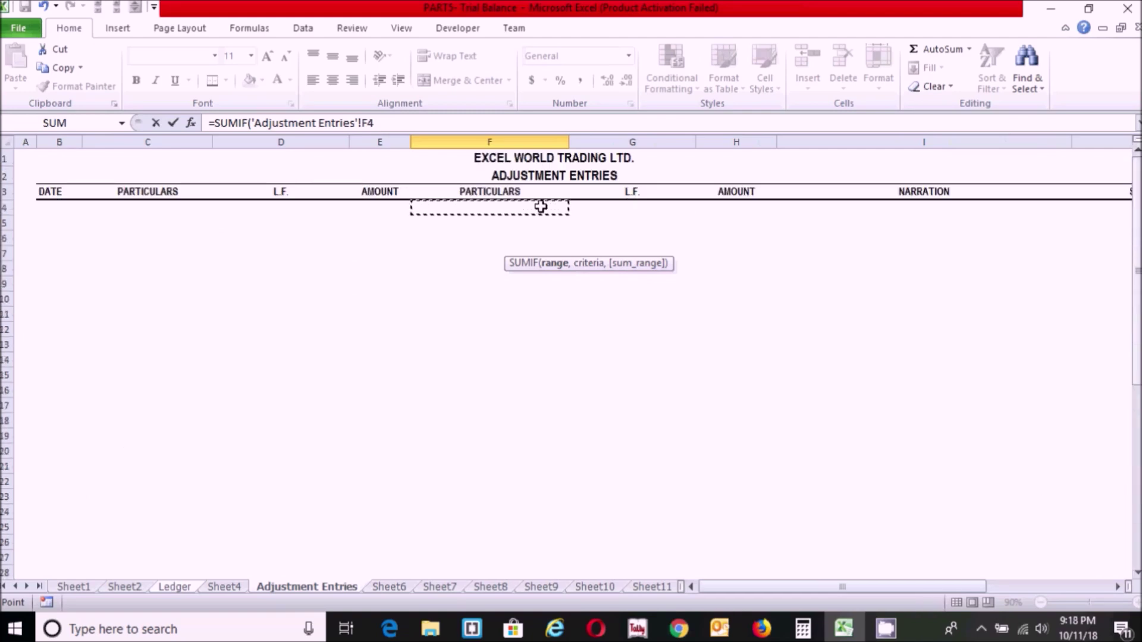
left_click_drag(541, 207, 747, 206)
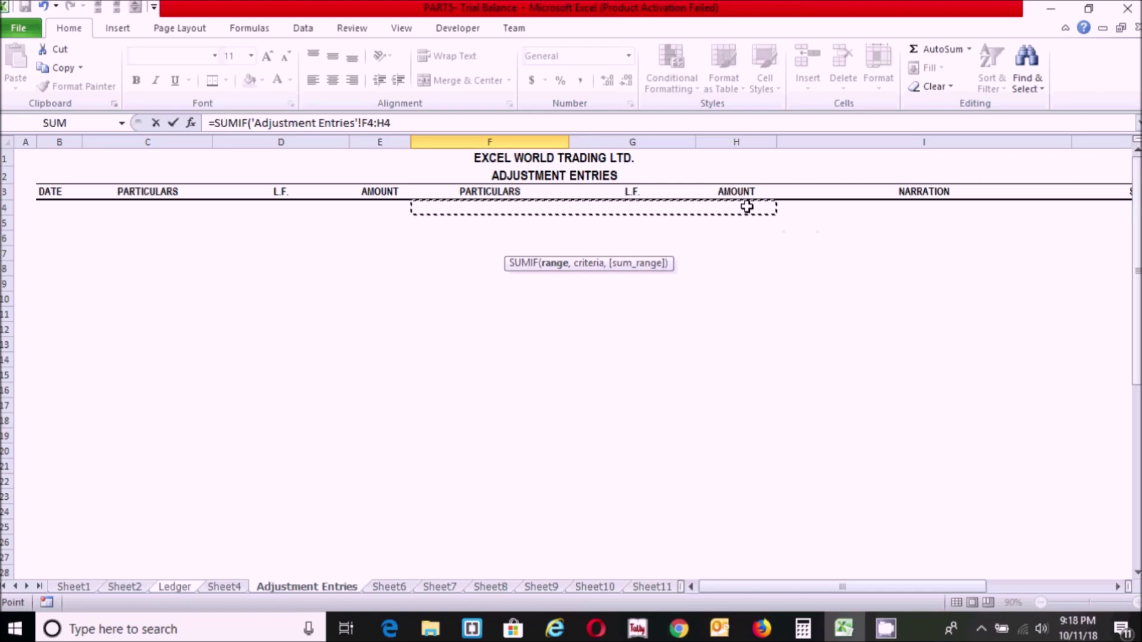
left_click(450, 123)
key("BackSpace")
type("50")
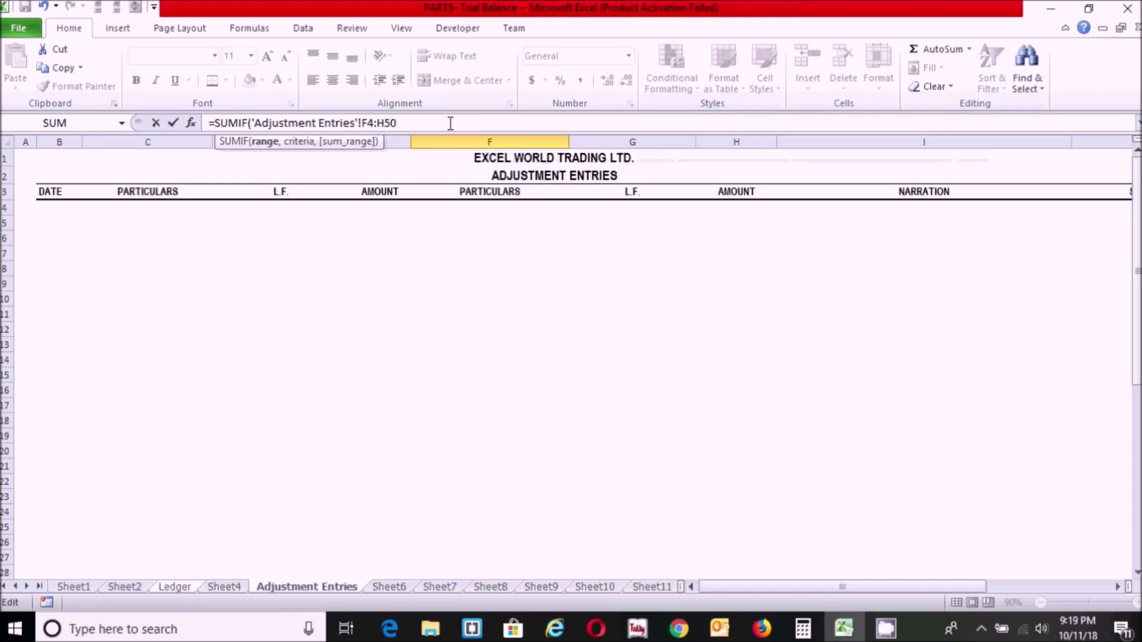
key("F4")
type(",")
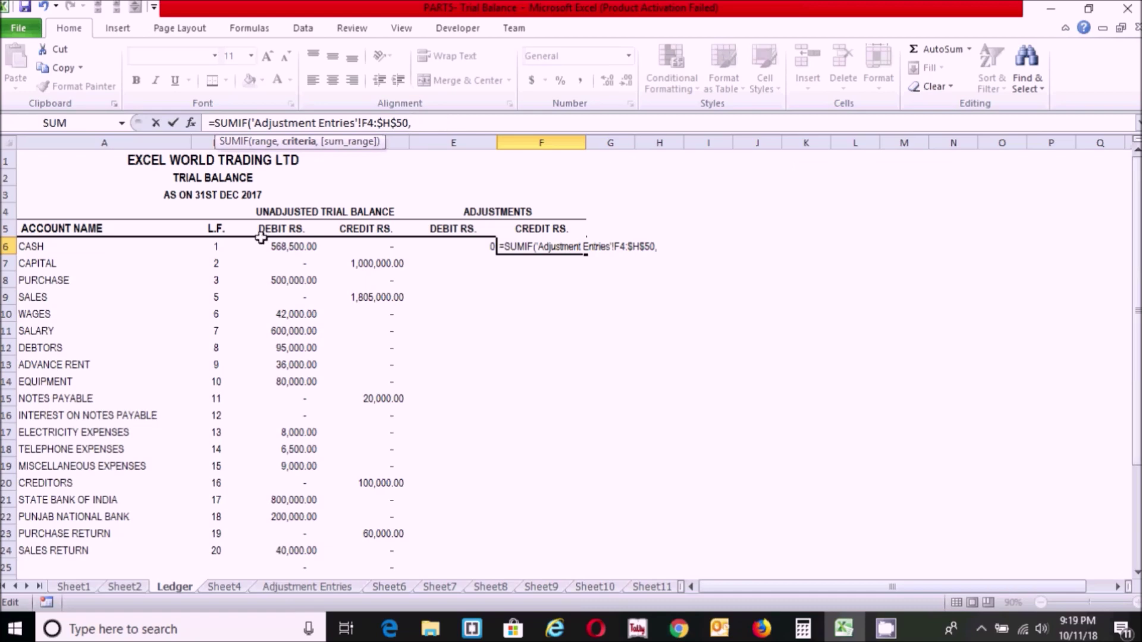
Step: Complete the F6 SUMIF with Ledger!A6 as criteria and 'Adjustment Entries'!$H$4:$H$50 as sum range
left_click(42, 246)
type(",")
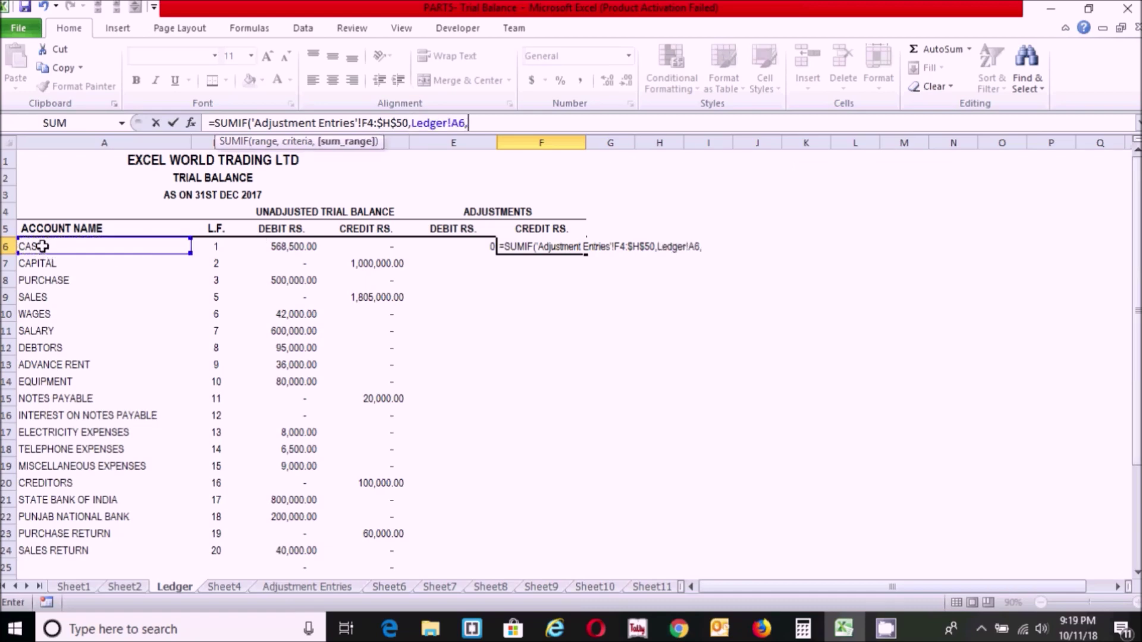
left_click(314, 587)
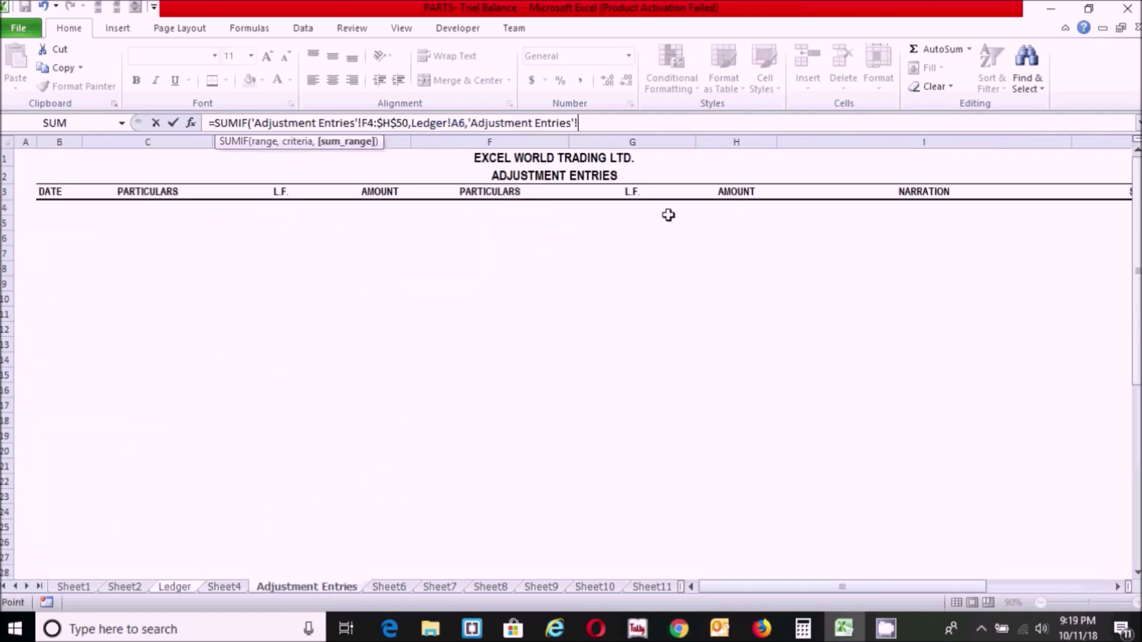
left_click(736, 210)
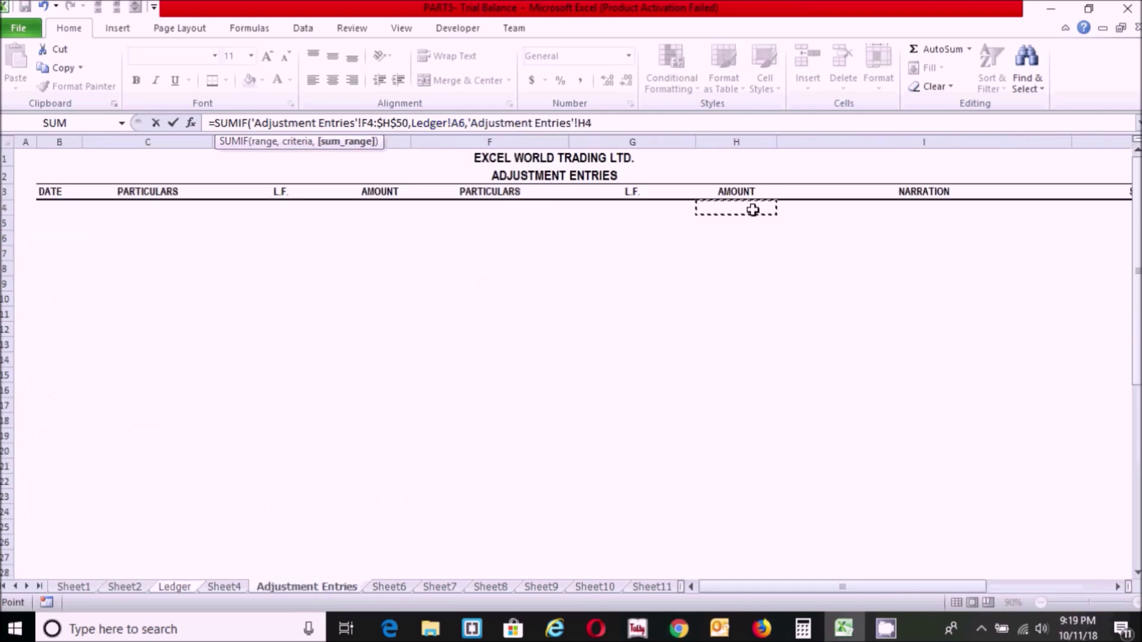
left_click_drag(752, 209, 736, 564)
key("F4")
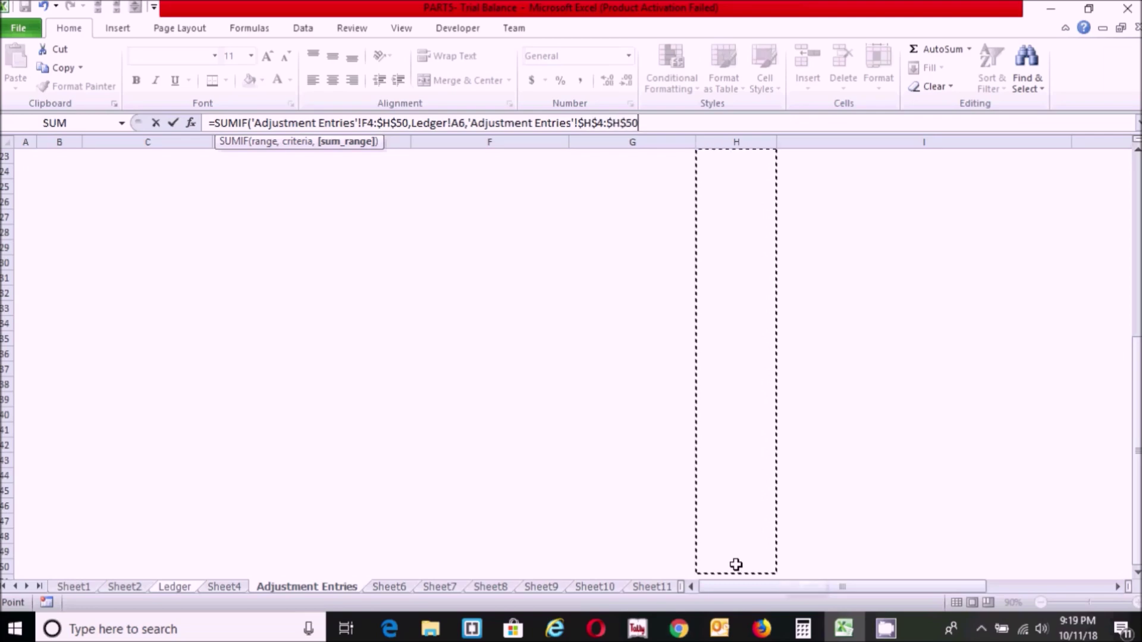
type(")")
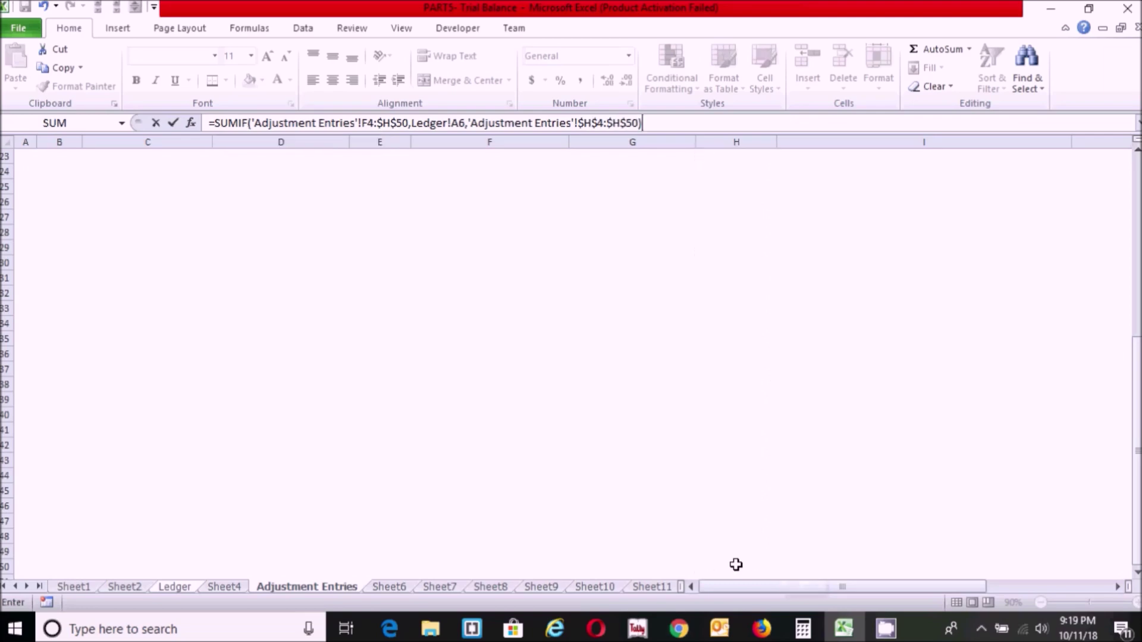
key("Return")
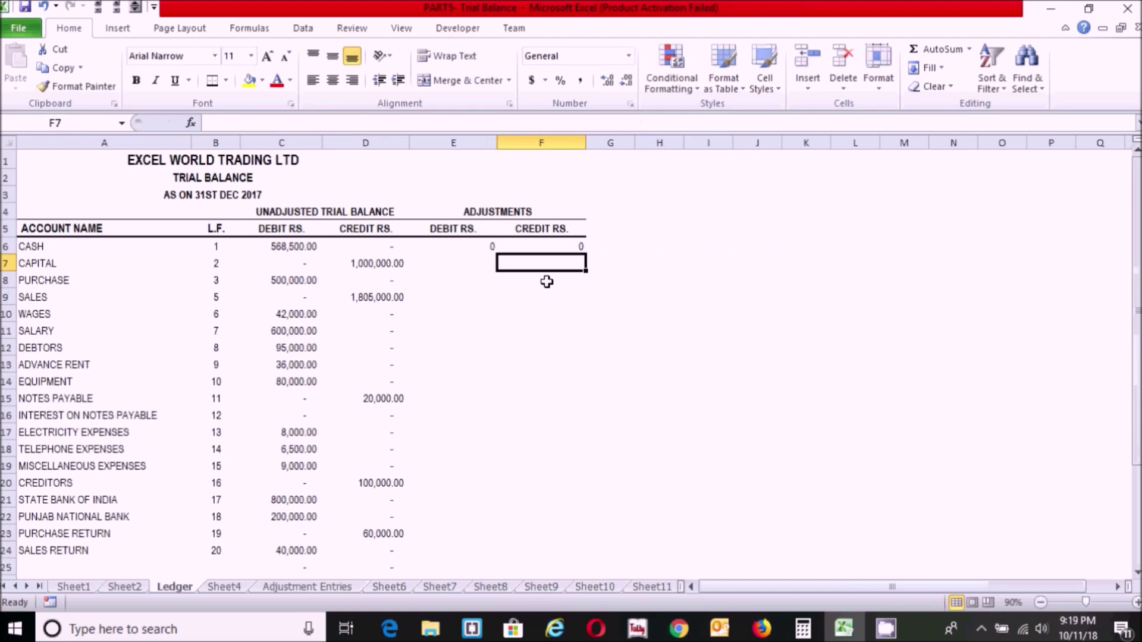
Step: Fill the E6:F6 formulas down to row 31 and apply the comma number style to them
left_click_drag(473, 245, 547, 248)
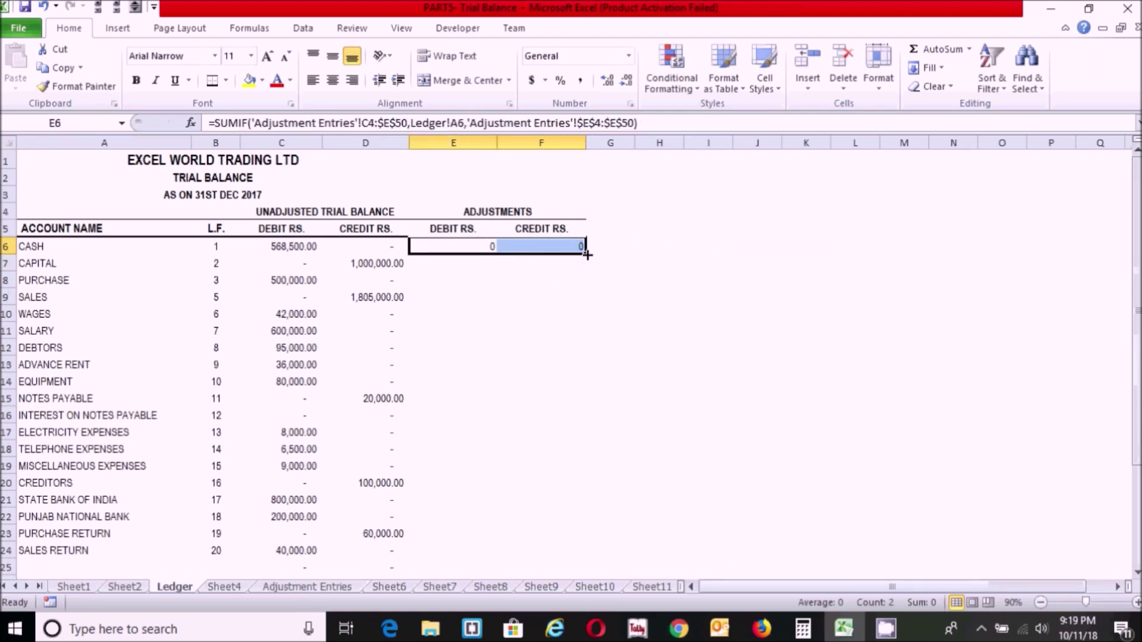
left_click_drag(588, 255, 548, 567)
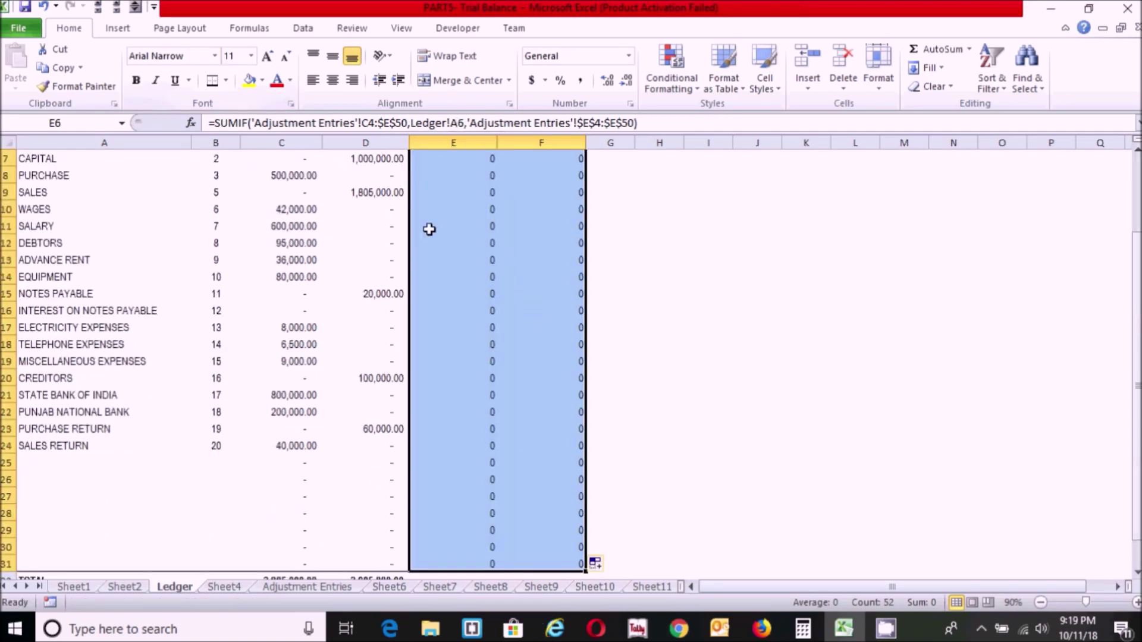
left_click(580, 81)
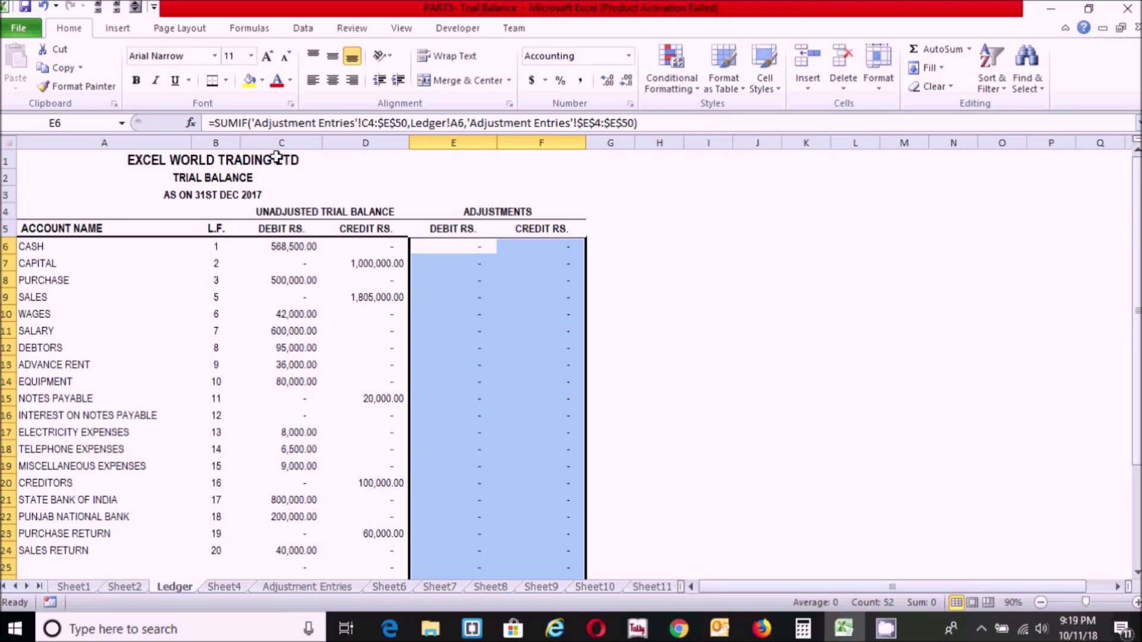
Step: Color the adjustment amounts in E6:F31 red and extend the total row's top and bottom borders across E32:F32
left_click(290, 80)
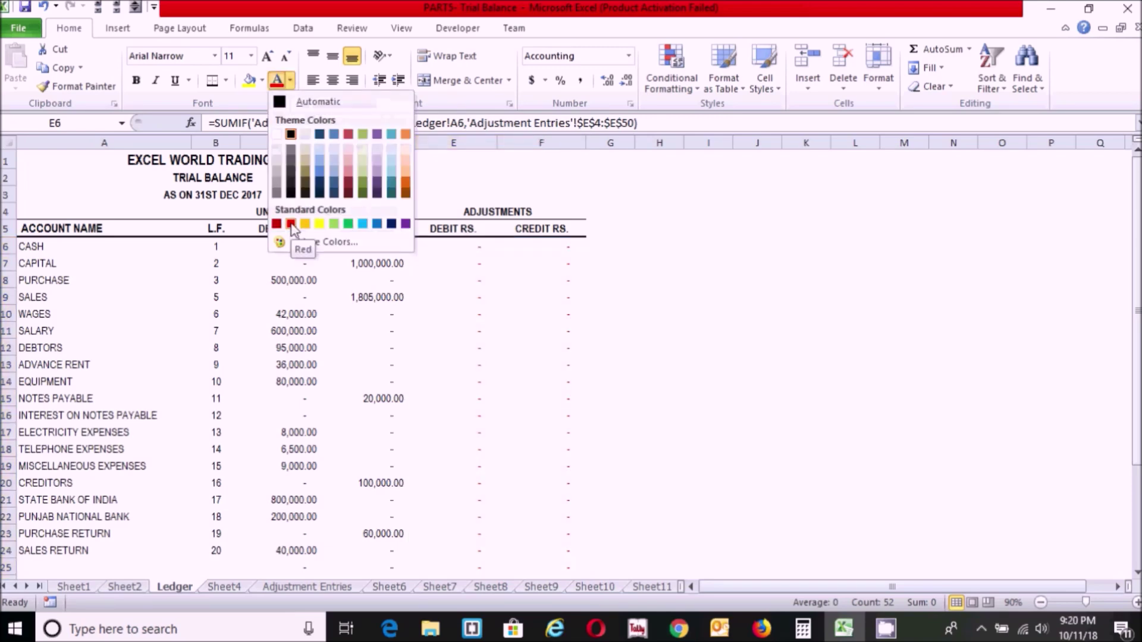
left_click(291, 224)
left_click_drag(1138, 257, 1137, 263)
left_click(446, 548)
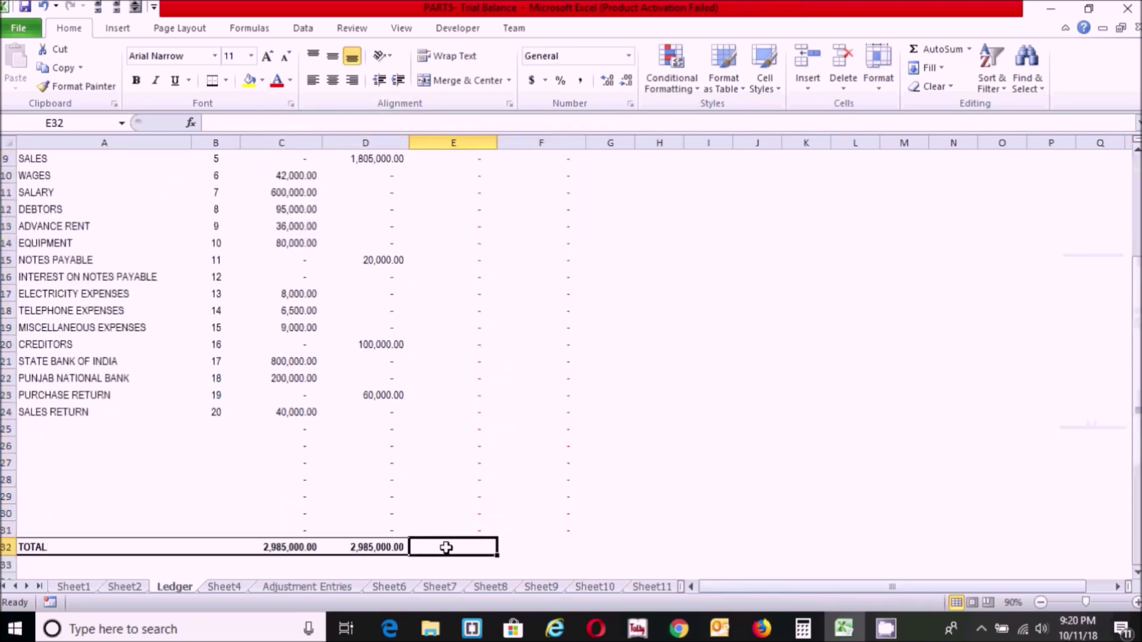
left_click_drag(447, 548, 527, 544)
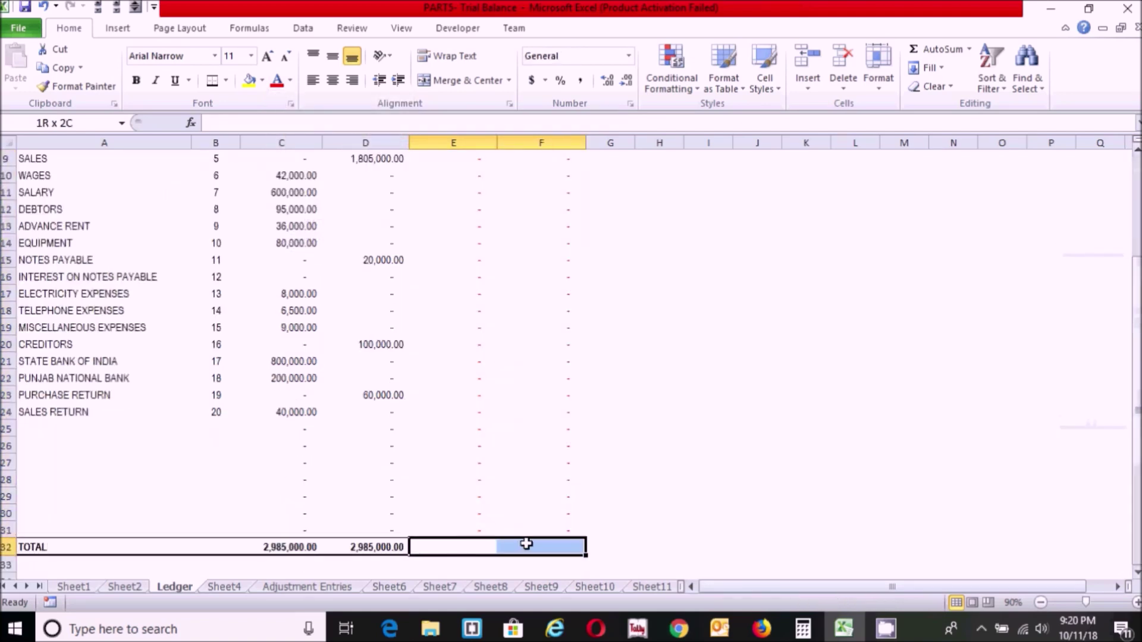
left_click(213, 81)
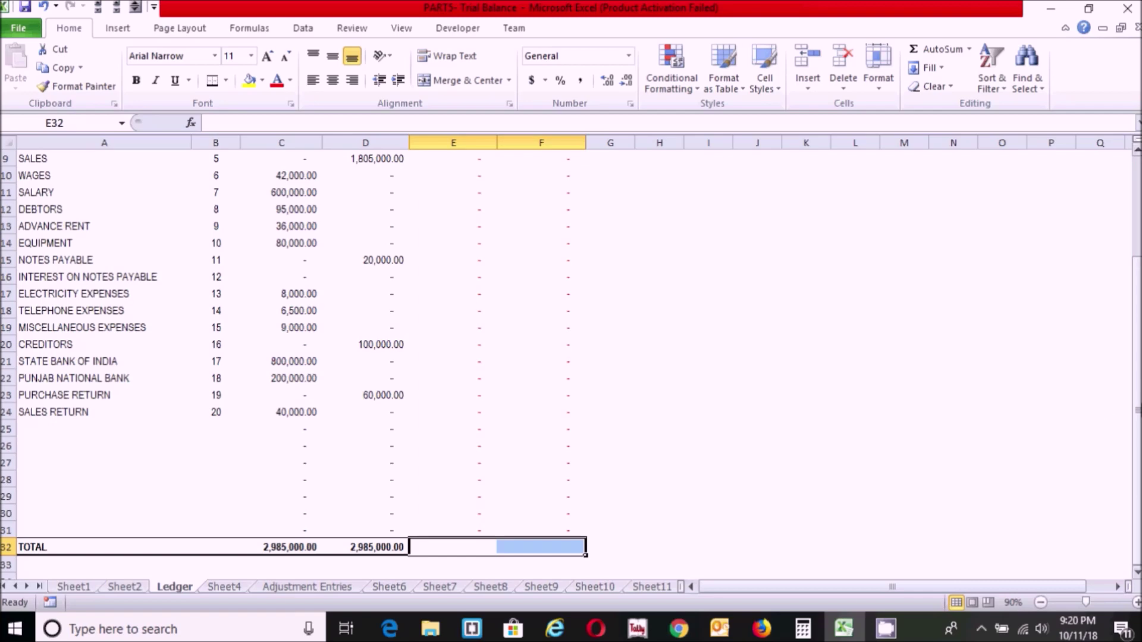
Step: Total the adjustments debit and credit columns in E32:F32 by summing rows 6 to 31, and check both formulas
left_click_drag(1137, 413, 1138, 410)
left_click_drag(1141, 345, 1137, 489)
key("alt")
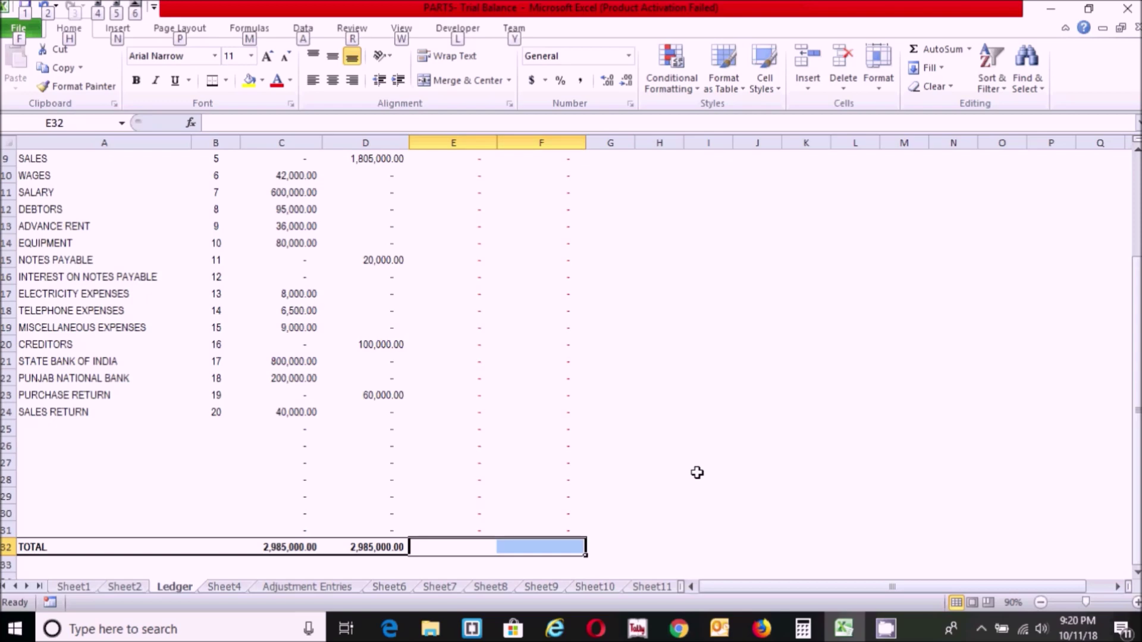
key("alt+equal")
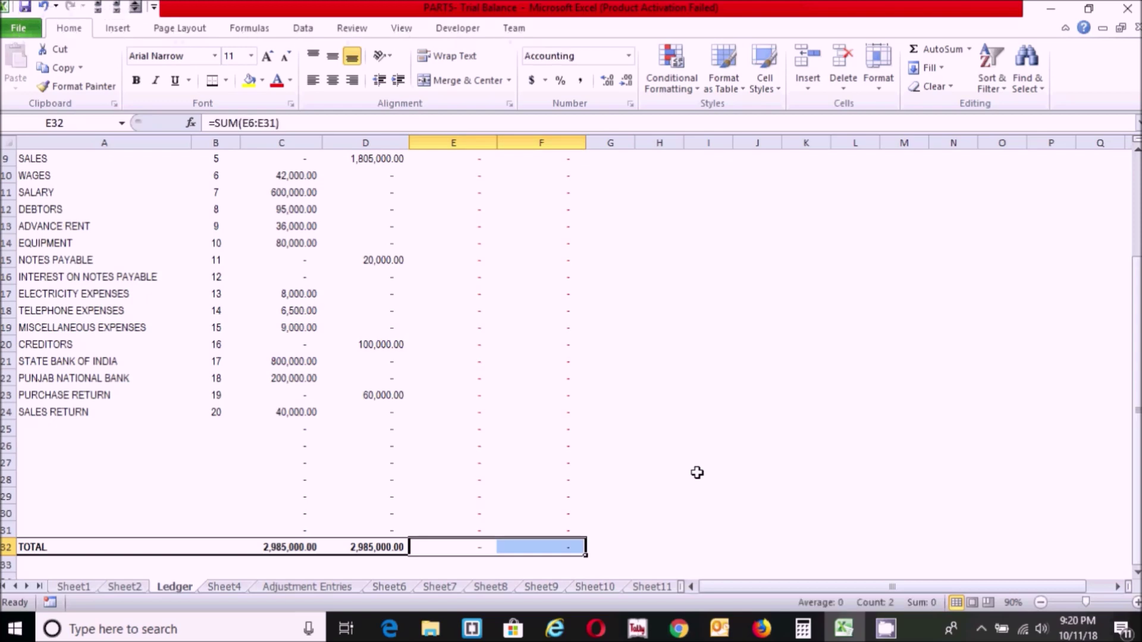
left_click(457, 546)
key("F2")
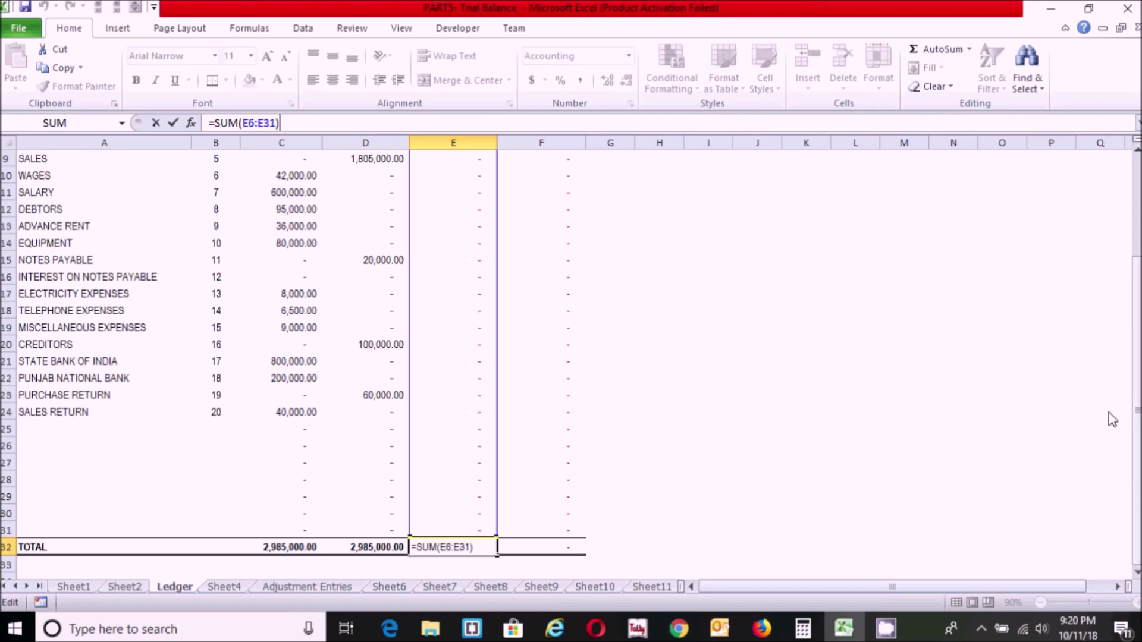
key("Return")
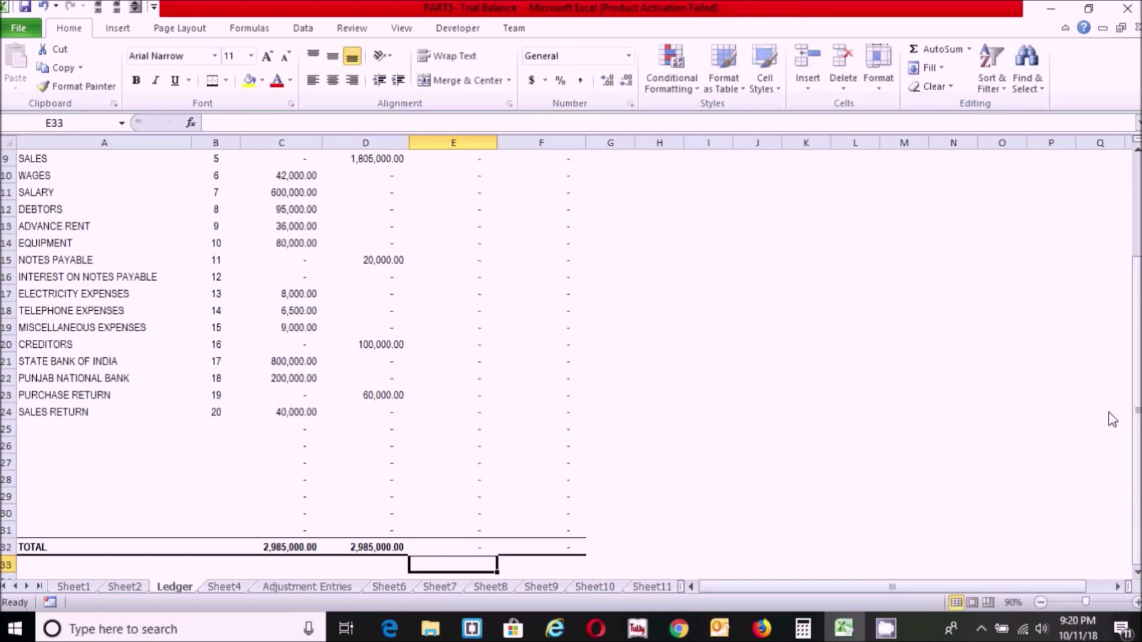
left_click(553, 545)
left_click(495, 123)
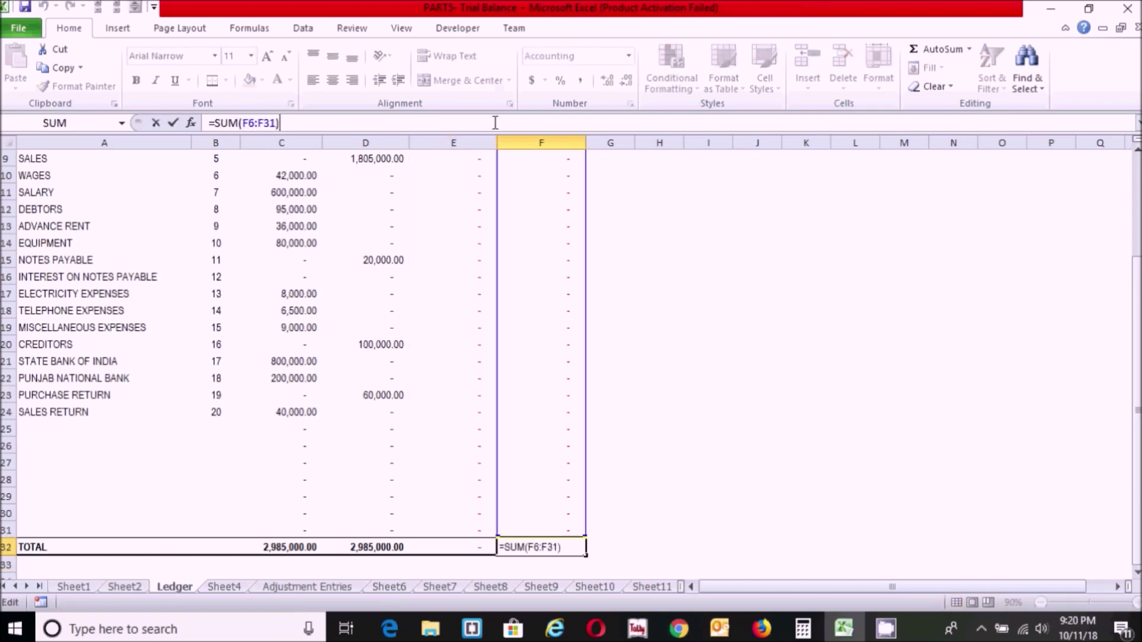
key("Return")
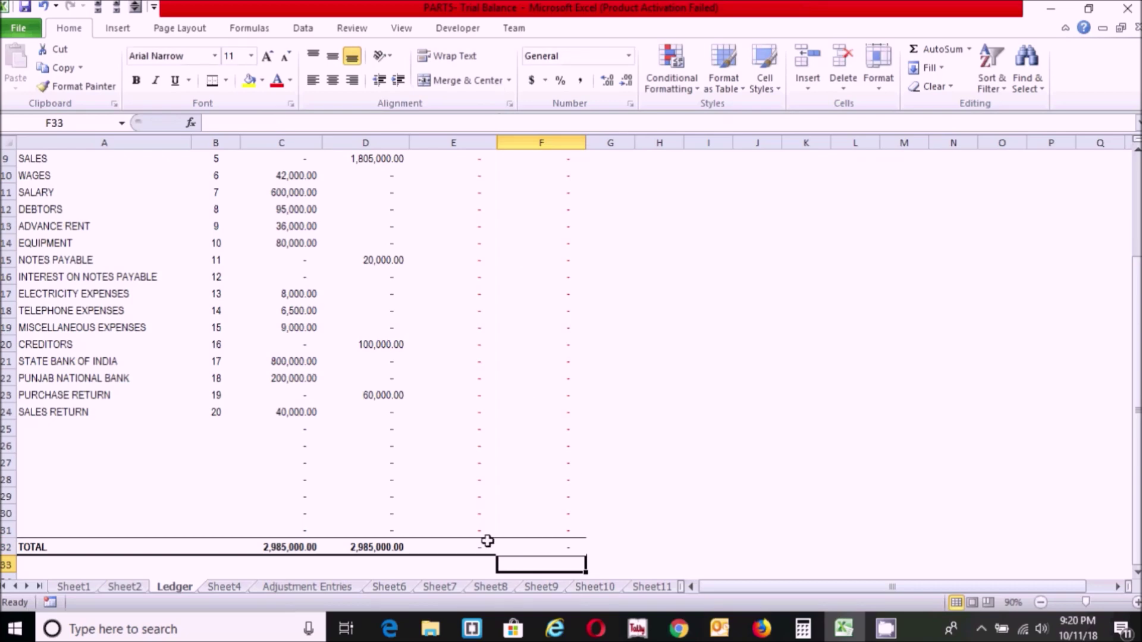
Step: Make the adjustments debit and credit totals in E32:F32 bold
left_click(466, 546)
left_click_drag(466, 546, 546, 544)
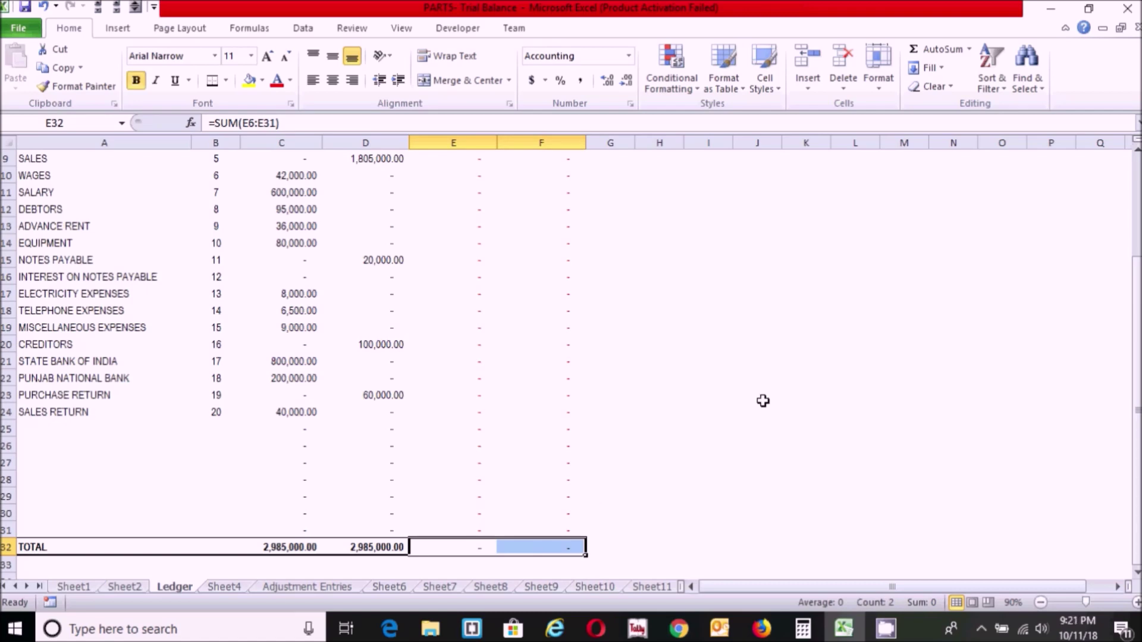
left_click(665, 379)
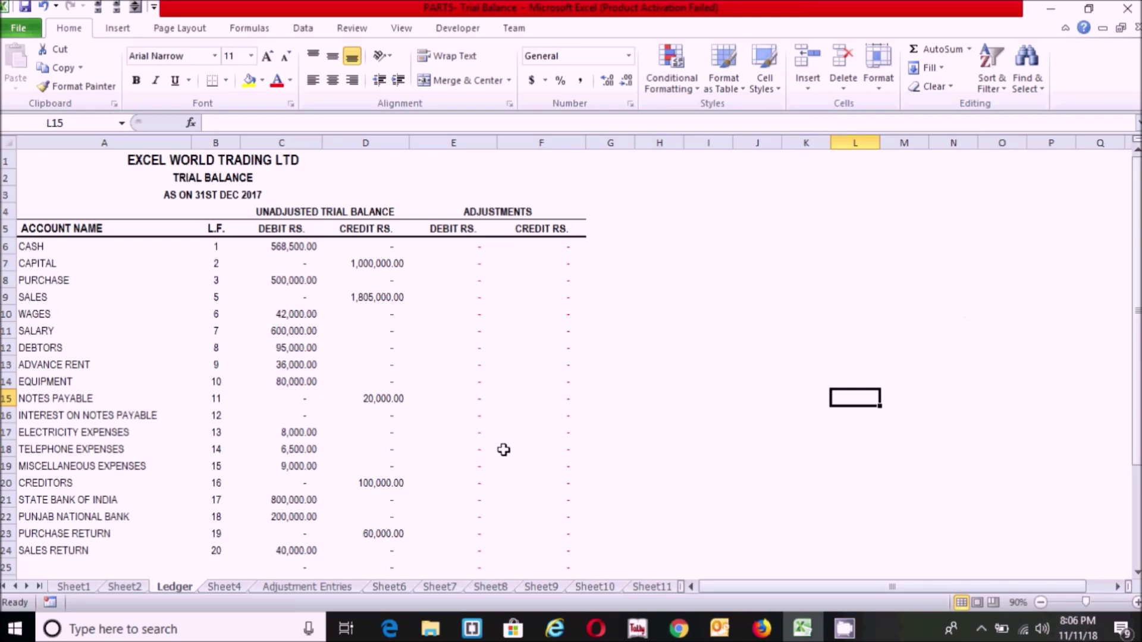
Step: Review the transactions list on Sheet2, especially the 28-Oct equipment purchase with its one-year note payable and interest rate
left_click(125, 587)
left_click_drag(1137, 392, 1137, 256)
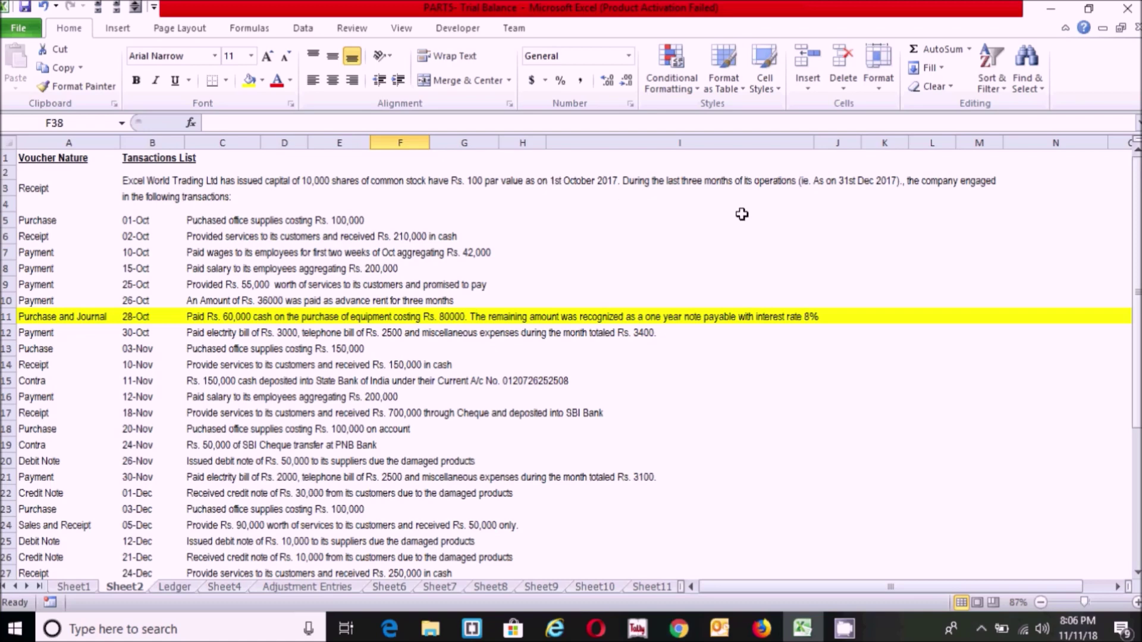
left_click(869, 180)
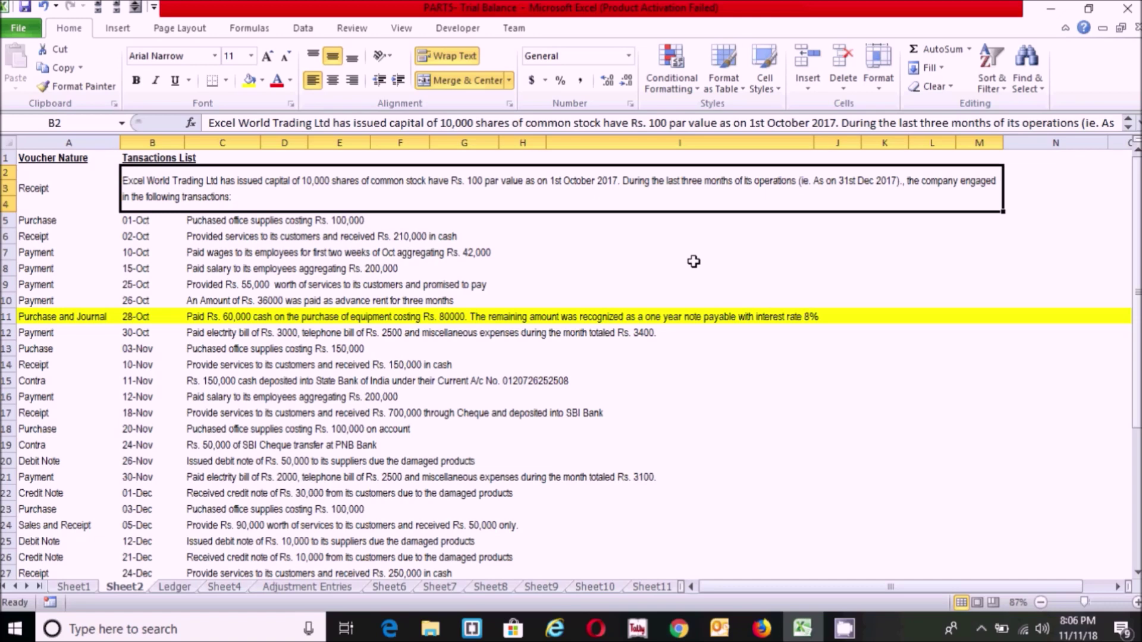
left_click(594, 249)
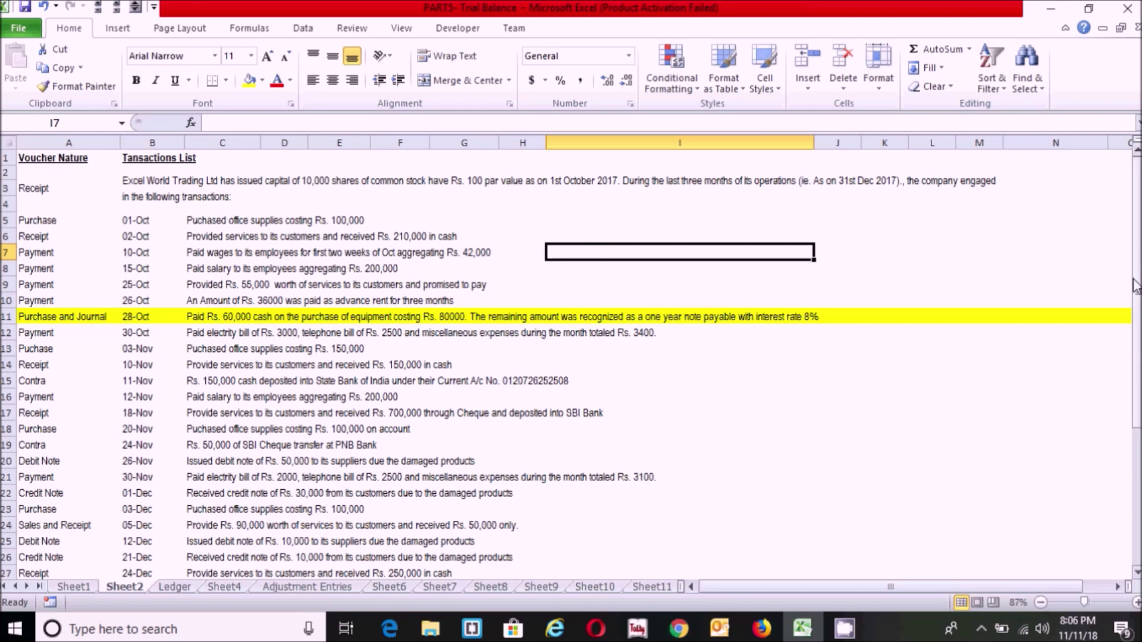
left_click_drag(1137, 247, 1138, 342)
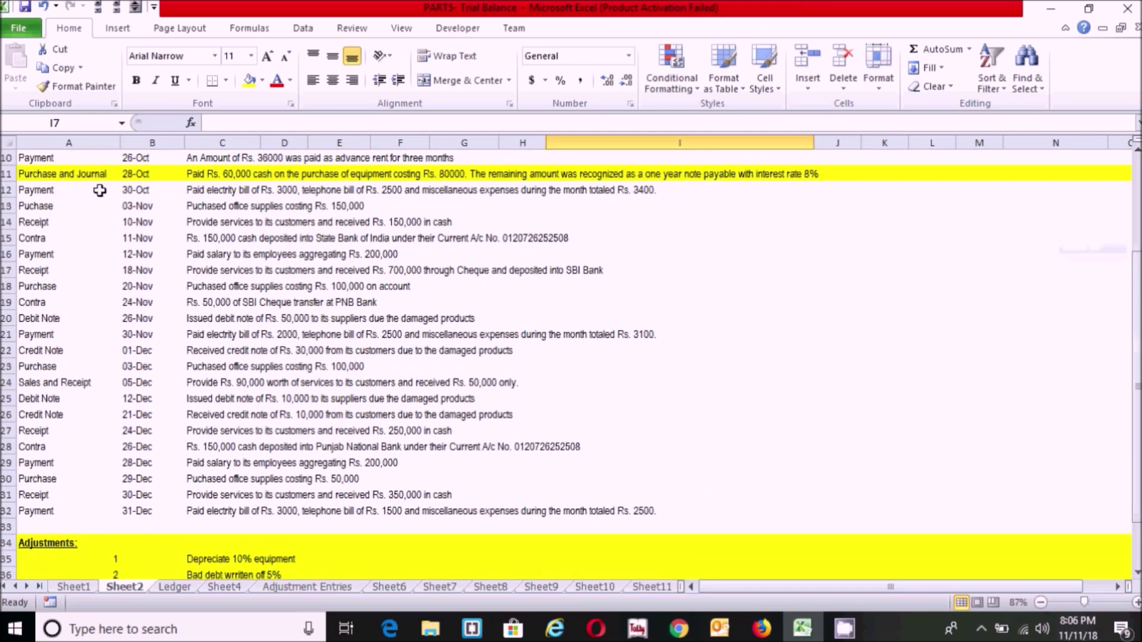
left_click(84, 171)
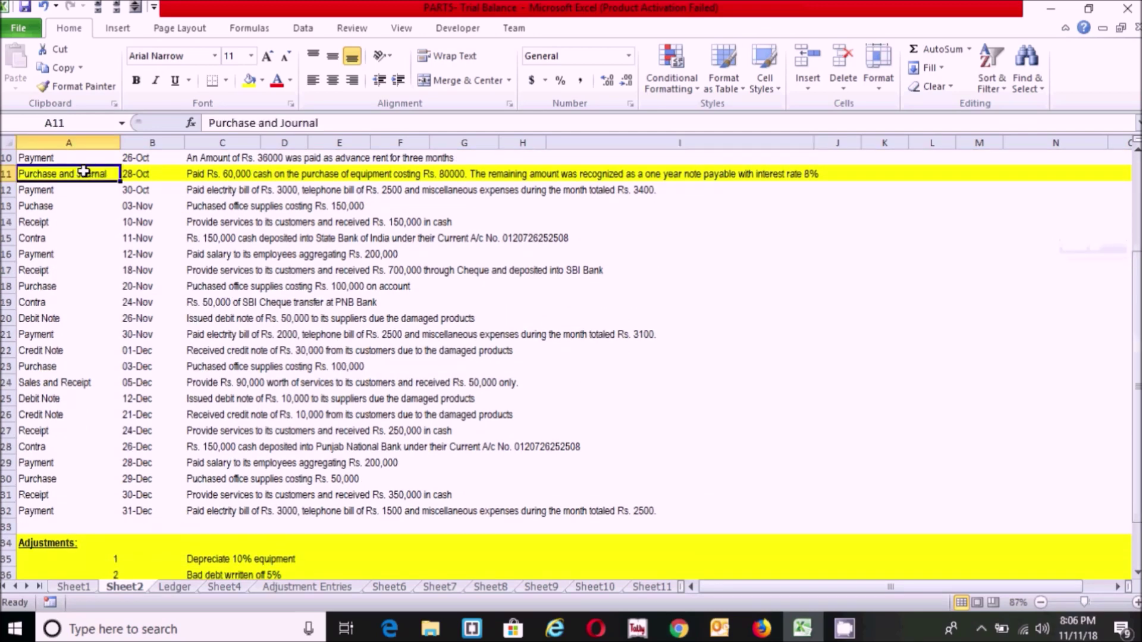
left_click(154, 175)
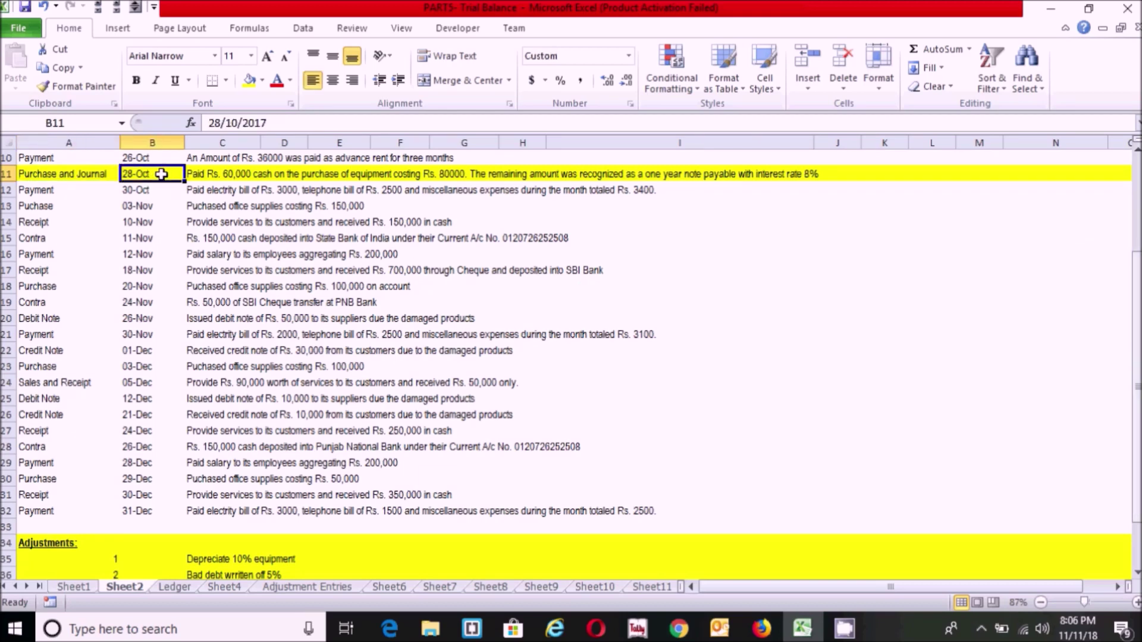
left_click(77, 174)
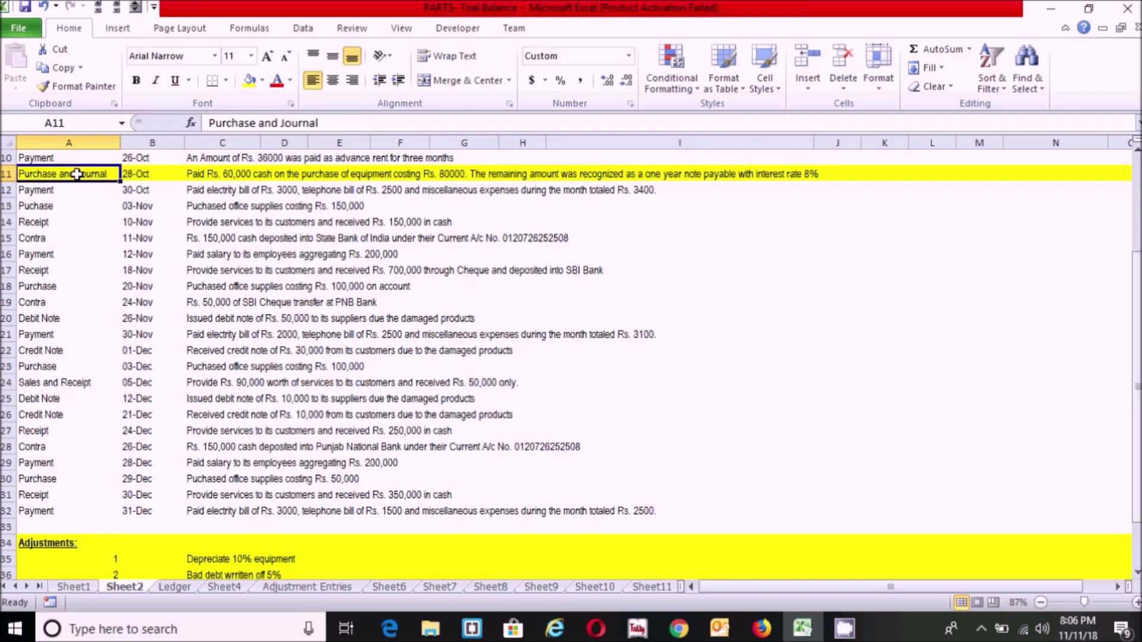
left_click(137, 174)
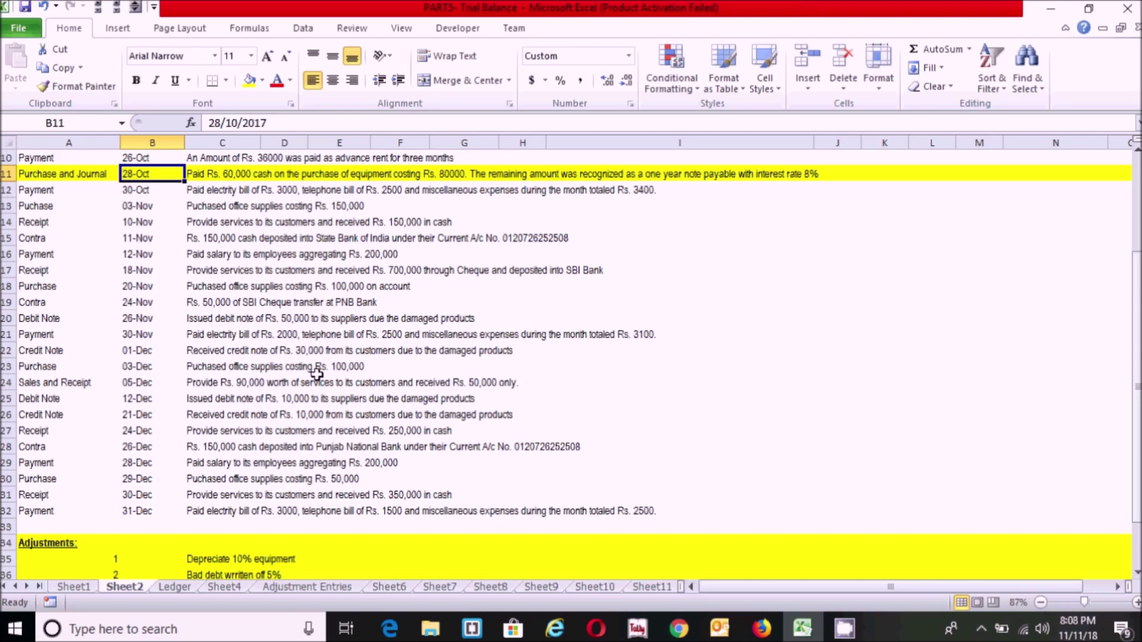
left_click(181, 595)
mouse_move(1140, 289)
left_mouse_down()
mouse_move(1140, 243)
mouse_move(1140, 283)
left_mouse_up()
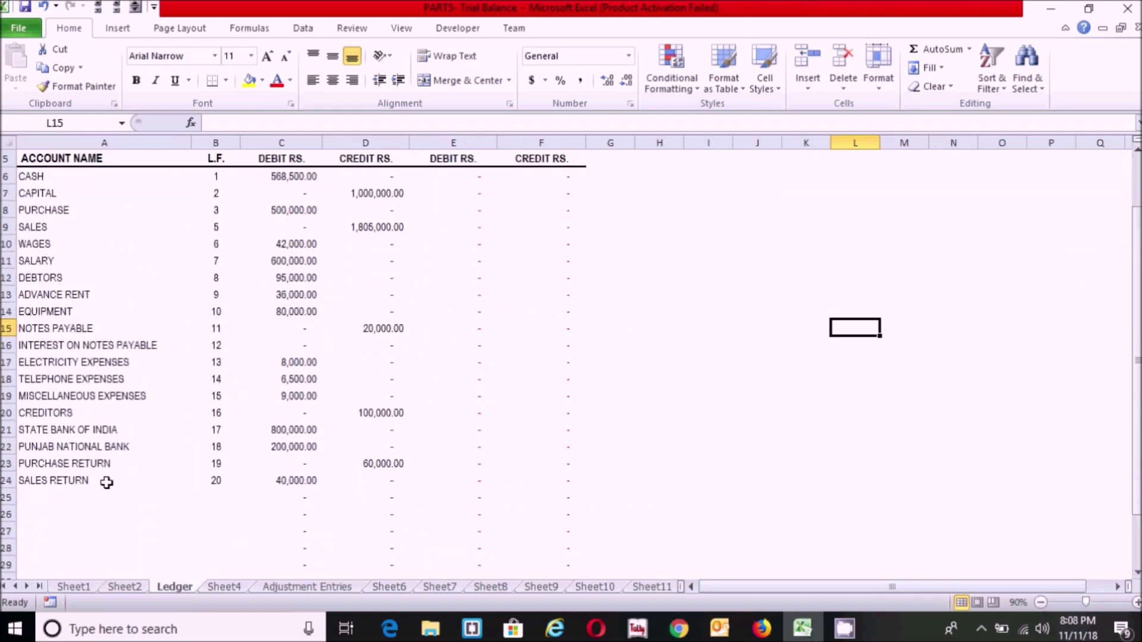
left_click(90, 499)
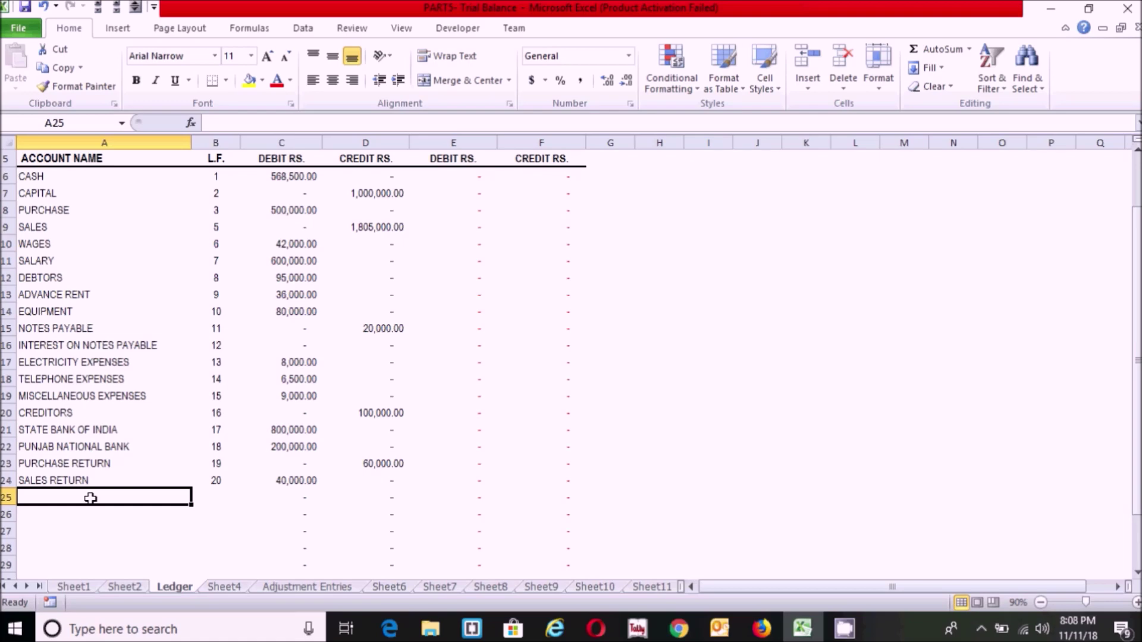
left_click(73, 331)
left_click_drag(131, 334, 133, 343)
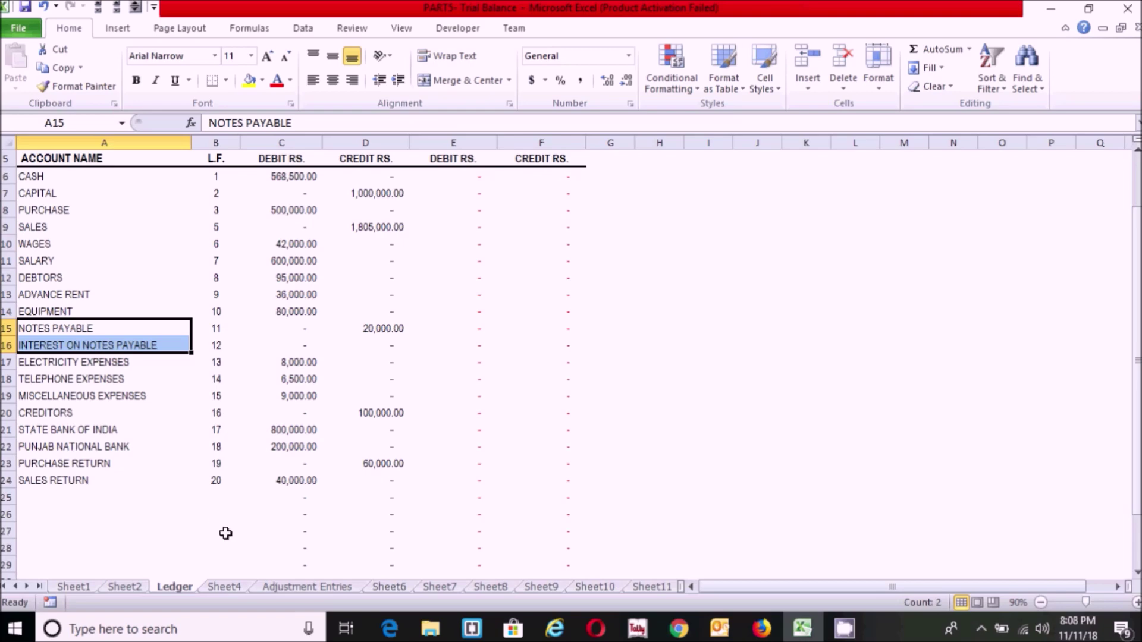
Step: On the Adjustment Entries sheet, date the first entry in B4 as 31-12-2017
left_click(298, 587)
left_click(46, 209)
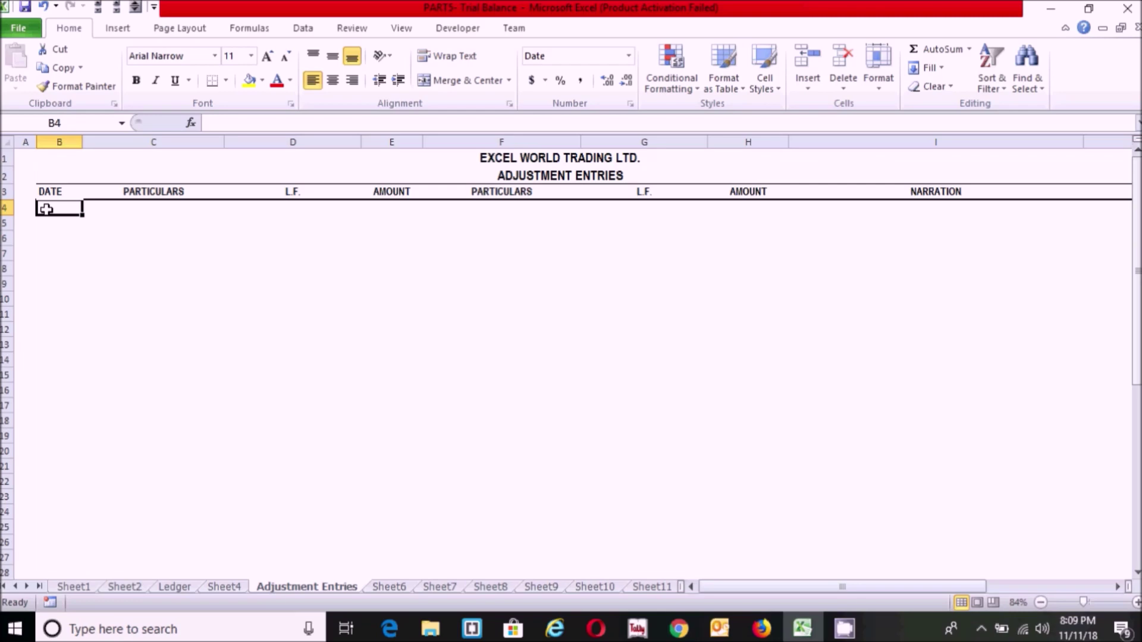
type("31-12-")
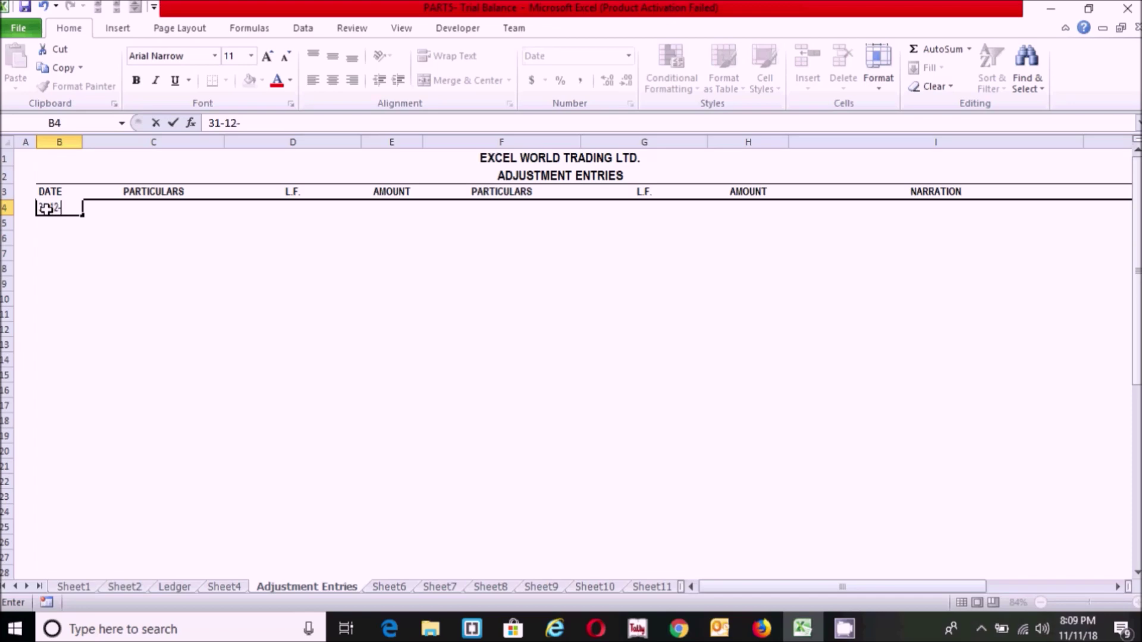
type("2017")
key("Tab")
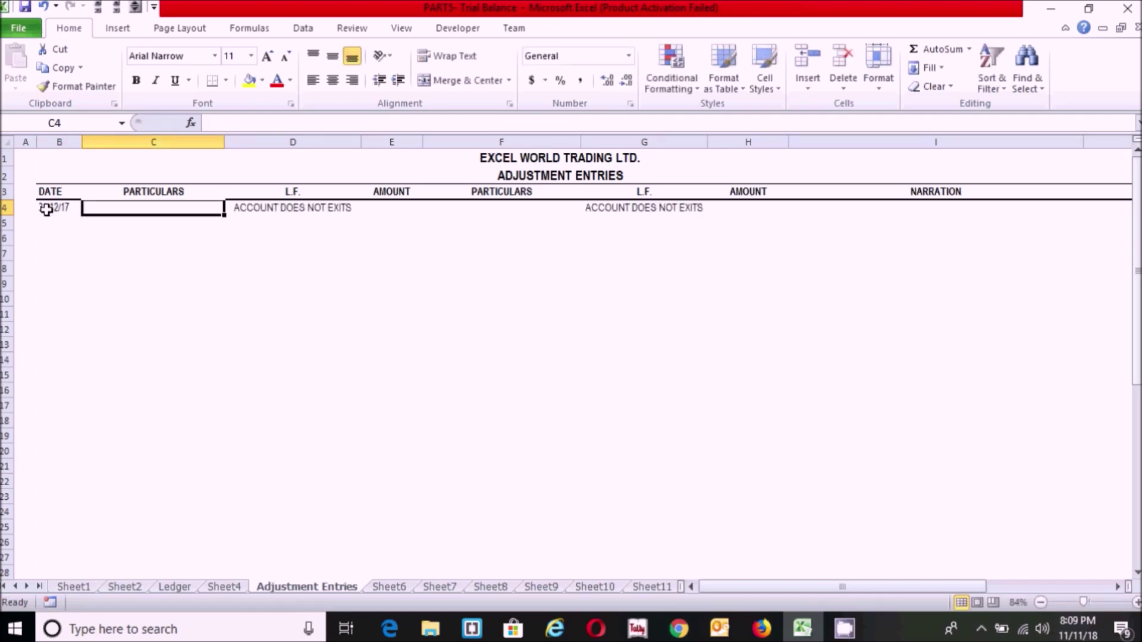
Step: Enter INTEREST ON NOTES PAYABLE as the first entry's debit account with an amount of 266.67
type("INTER")
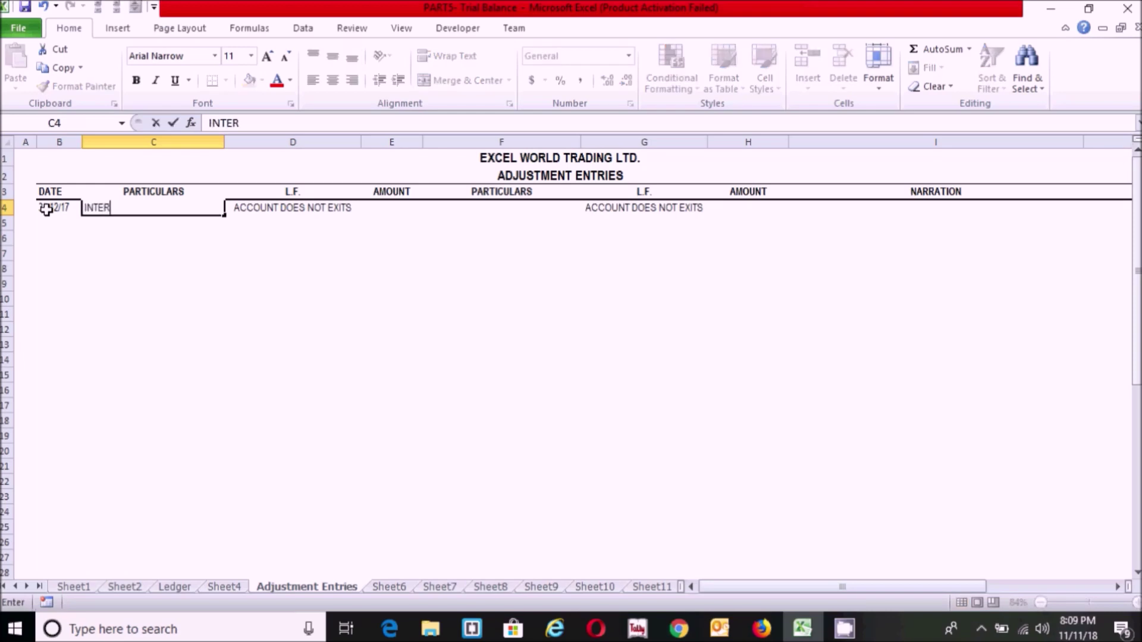
type("EST ON NO")
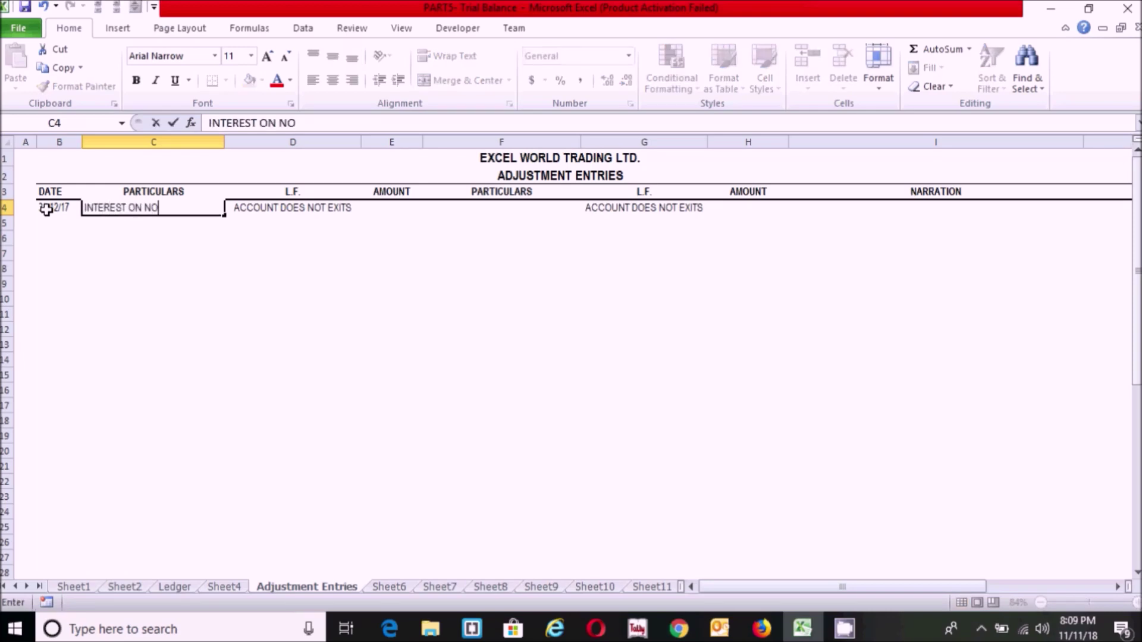
type("TES PAYABLE")
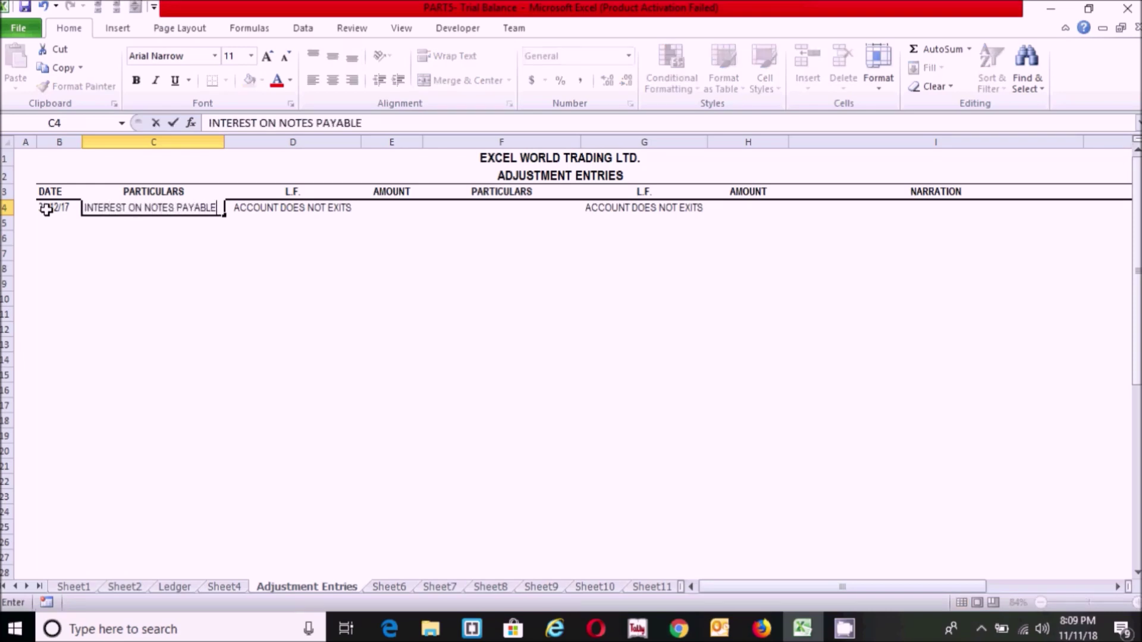
key("Tab")
key("Tab")
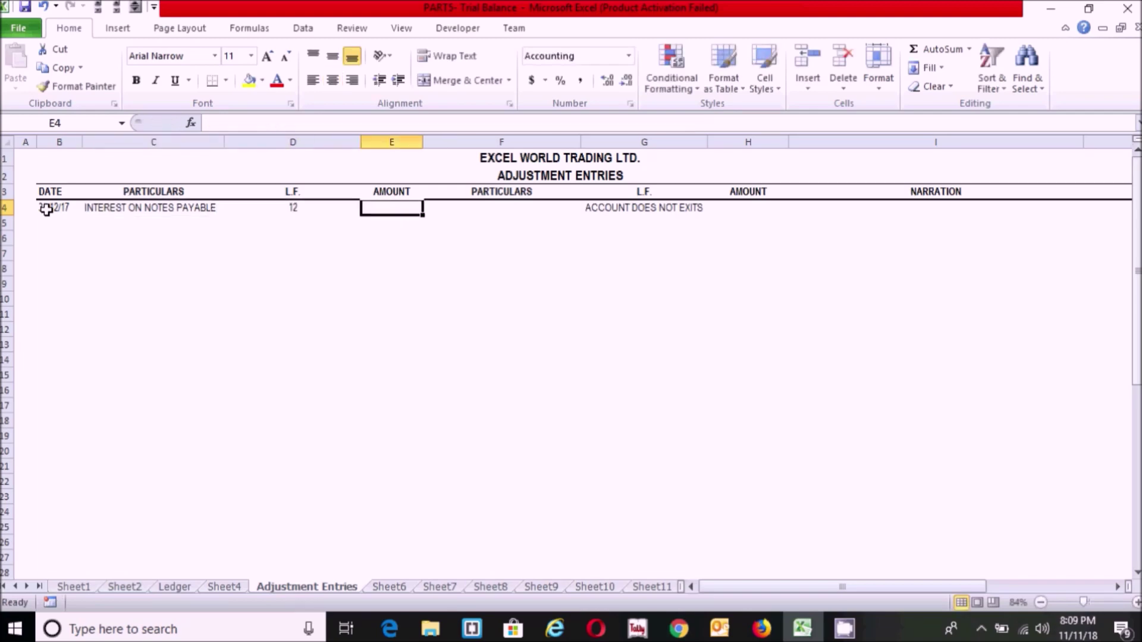
type("266.67")
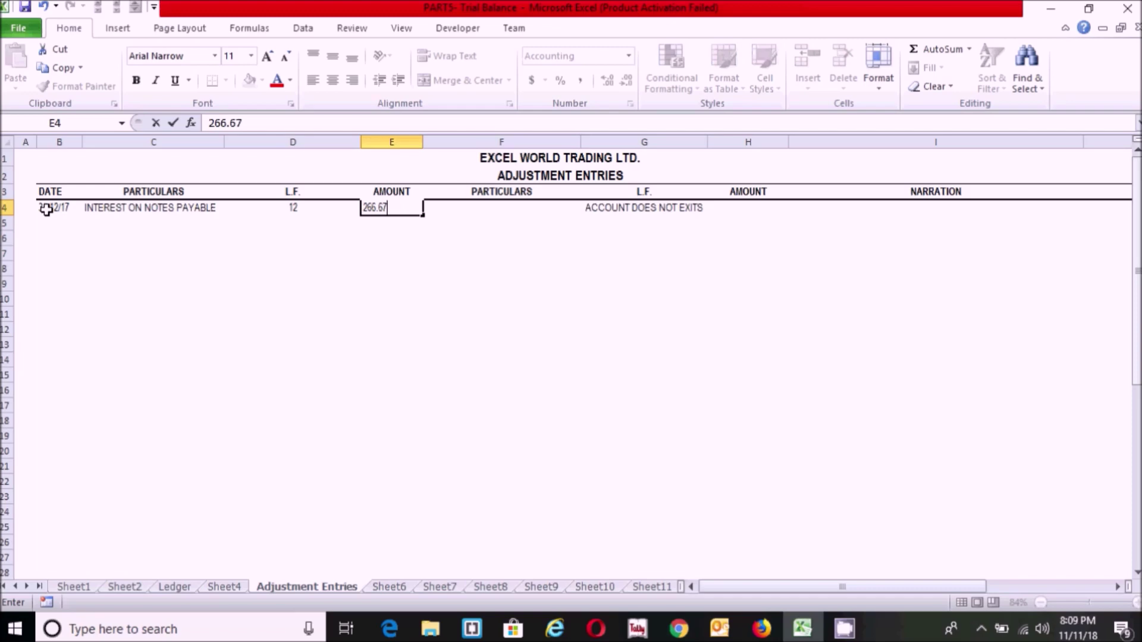
key("Tab")
Step: Enter NOTES PAYABLE as the first entry's credit account with an amount of 266.67
type("NO")
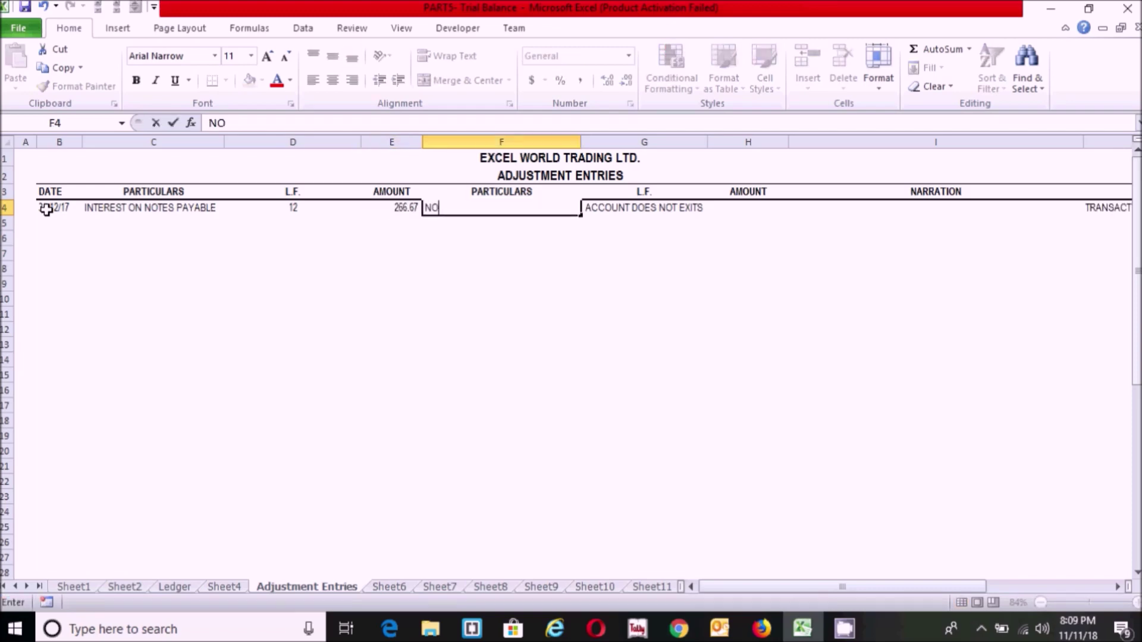
type("TES PAYABLE")
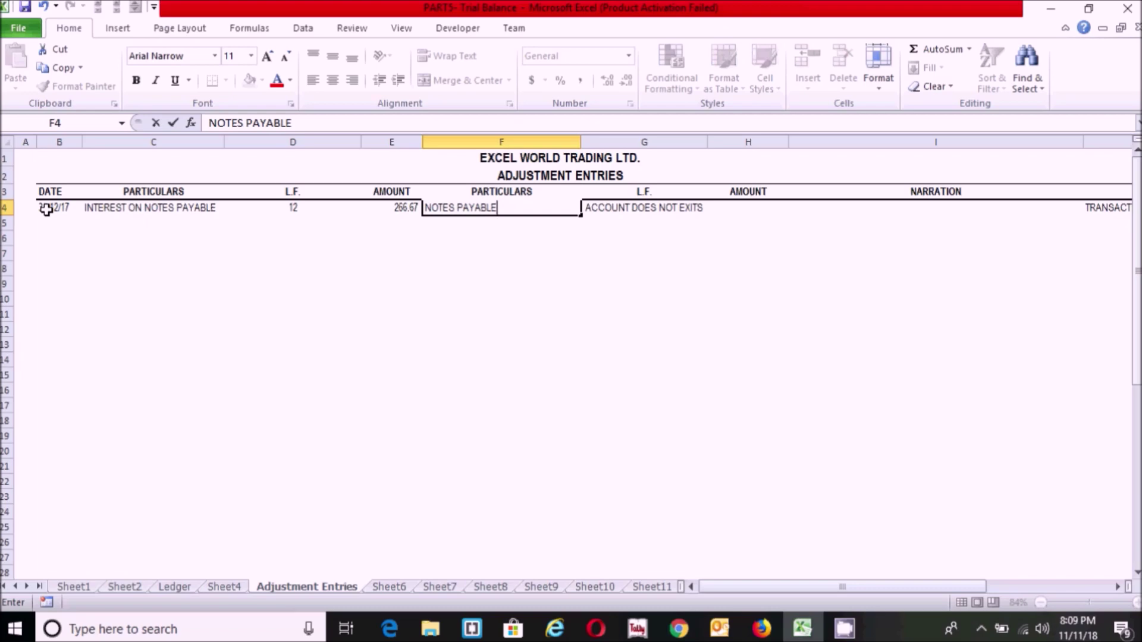
key("Tab")
key("Tab")
type("266.67")
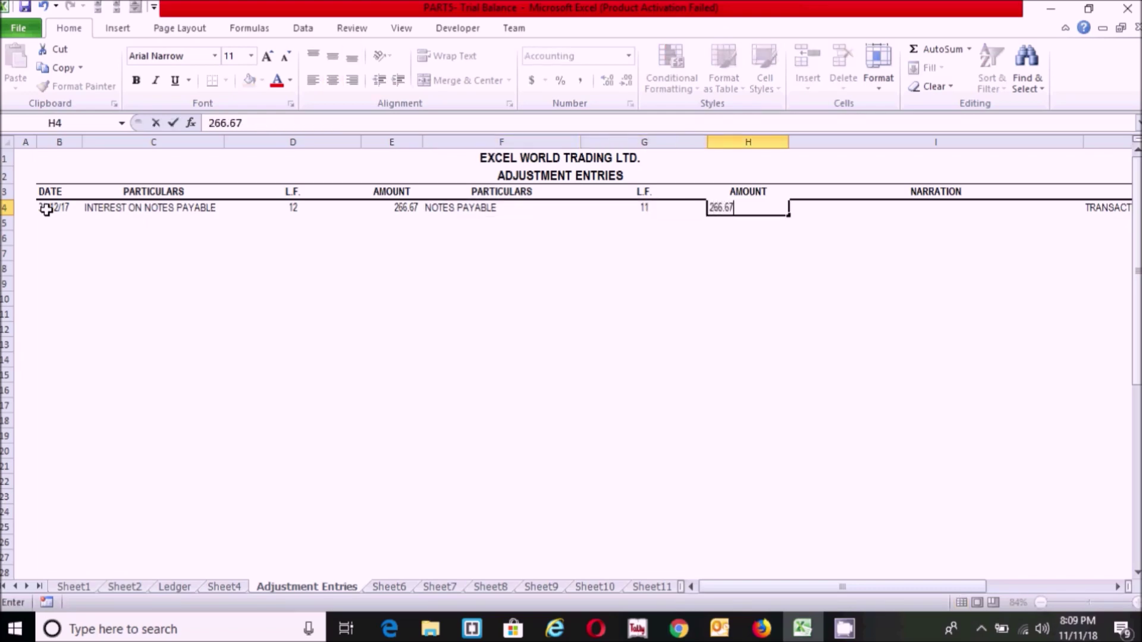
key("Tab")
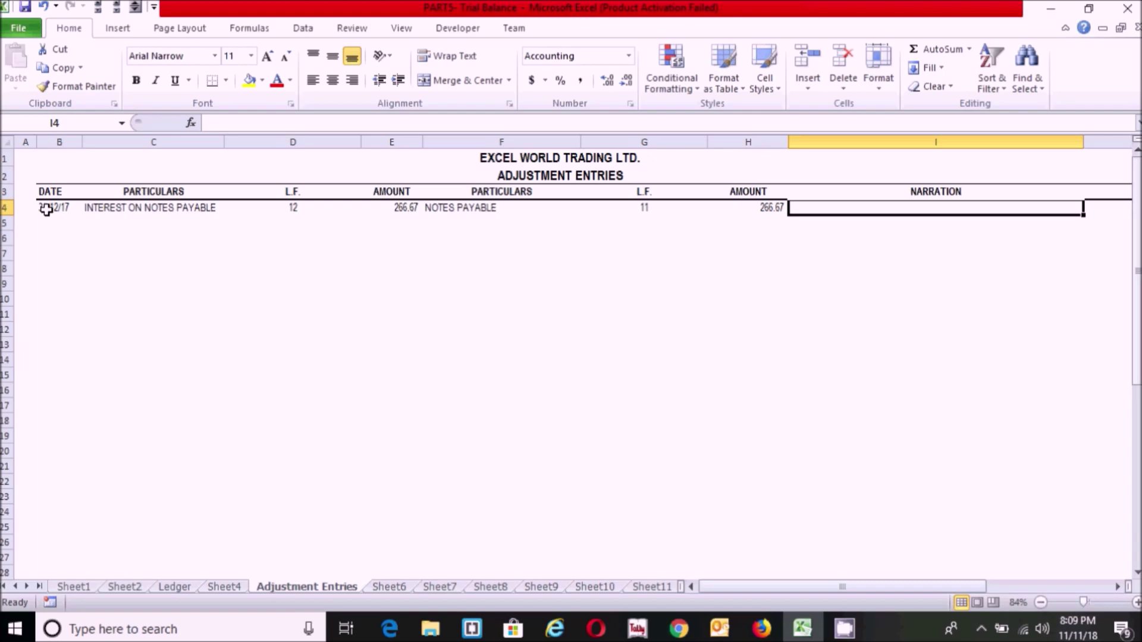
Step: Enter the narration "Interest expenses is recorded" for the first adjustment entry in I4
type("Interest ex")
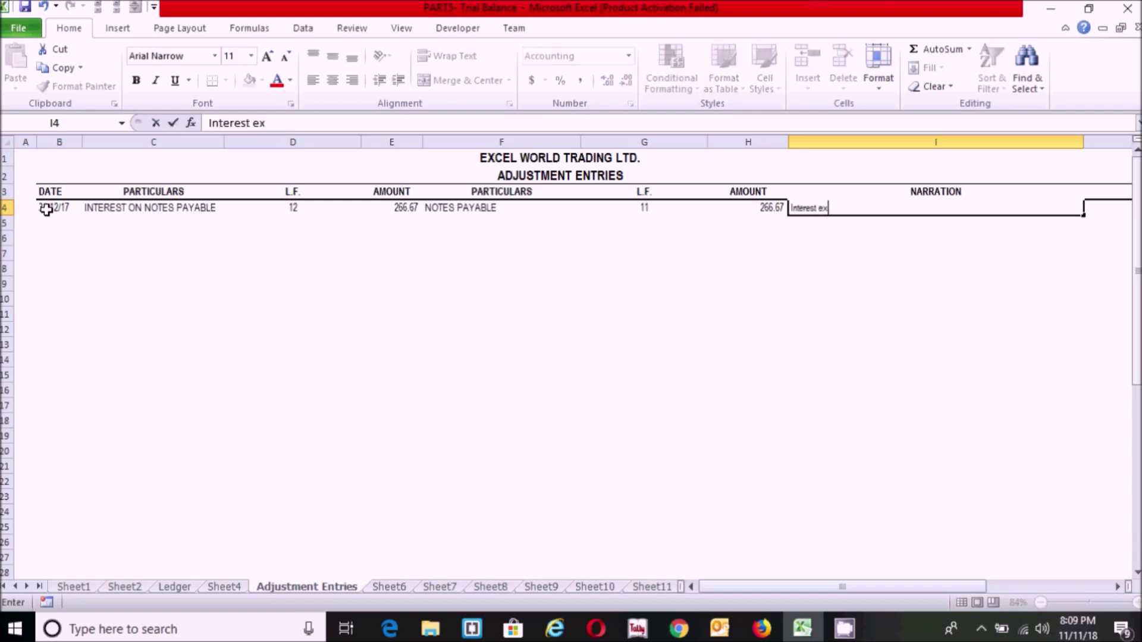
type("penses is recorded")
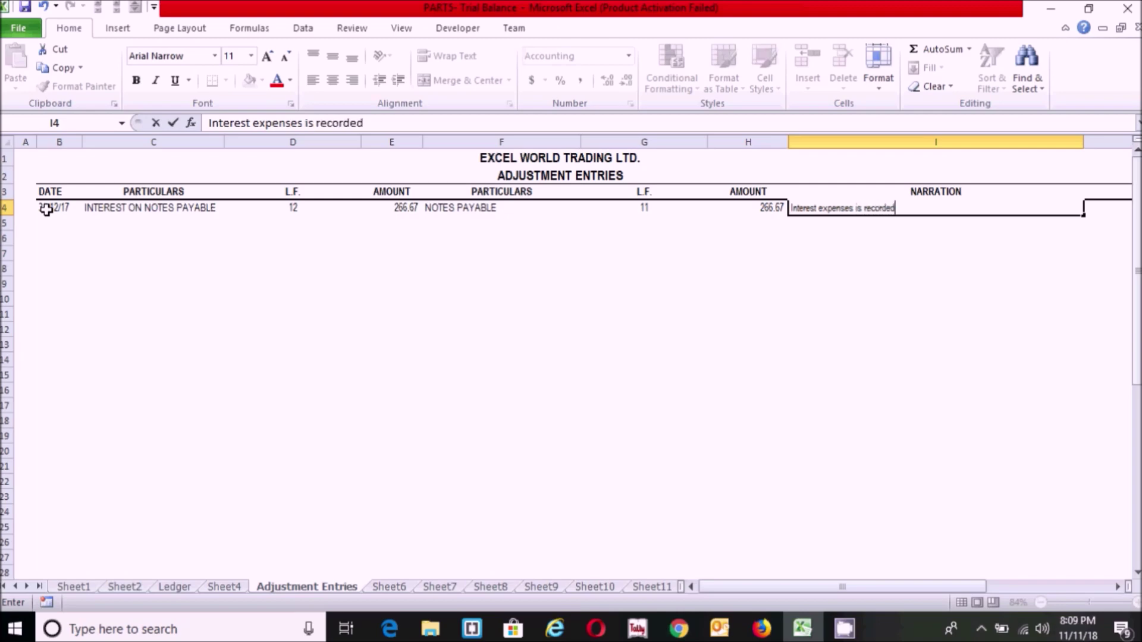
key("Return")
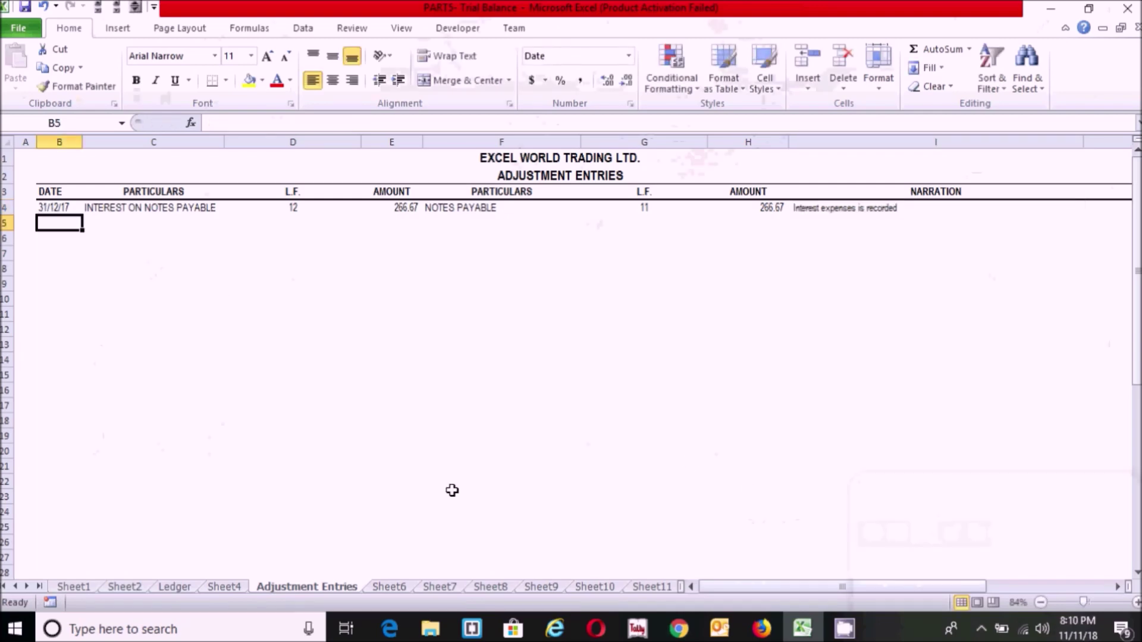
Step: Examine Sheet2's adjustments list for equipment depreciation, then the Ledger's equipment balance and the 28-Oct equipment purchase
left_click(134, 589)
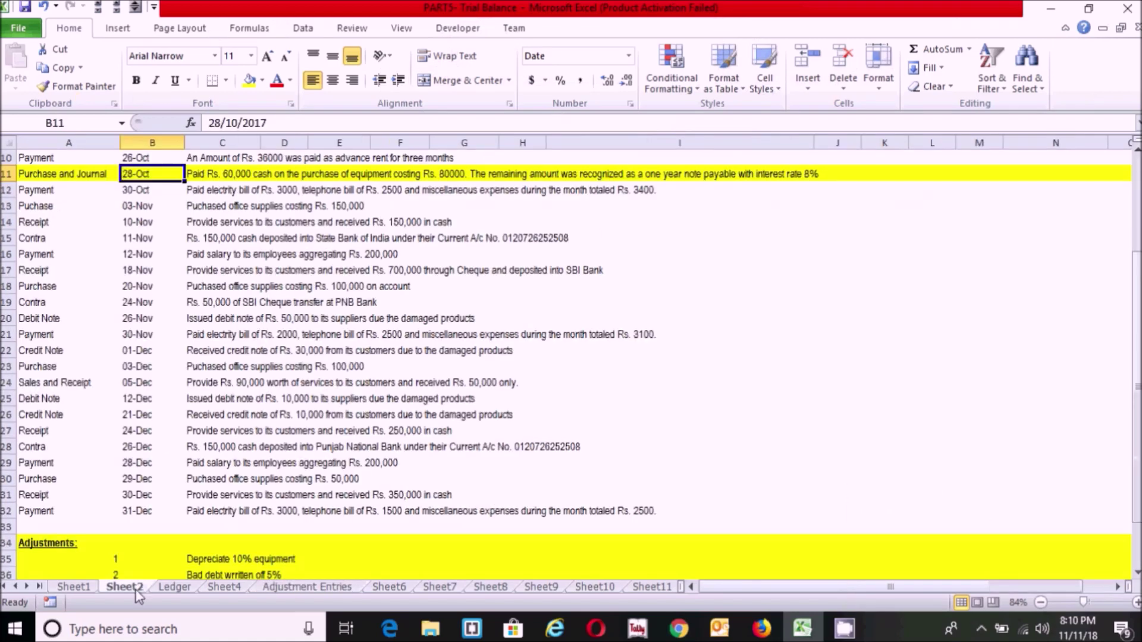
scroll(675, 538, "down", 1)
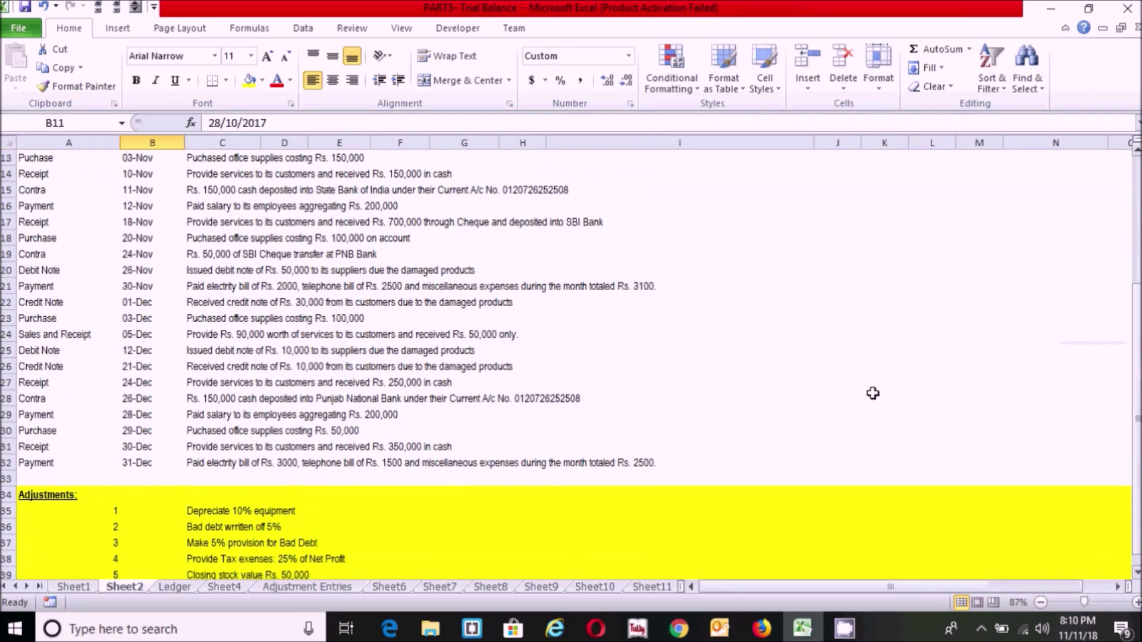
left_click(179, 514)
left_click(405, 542)
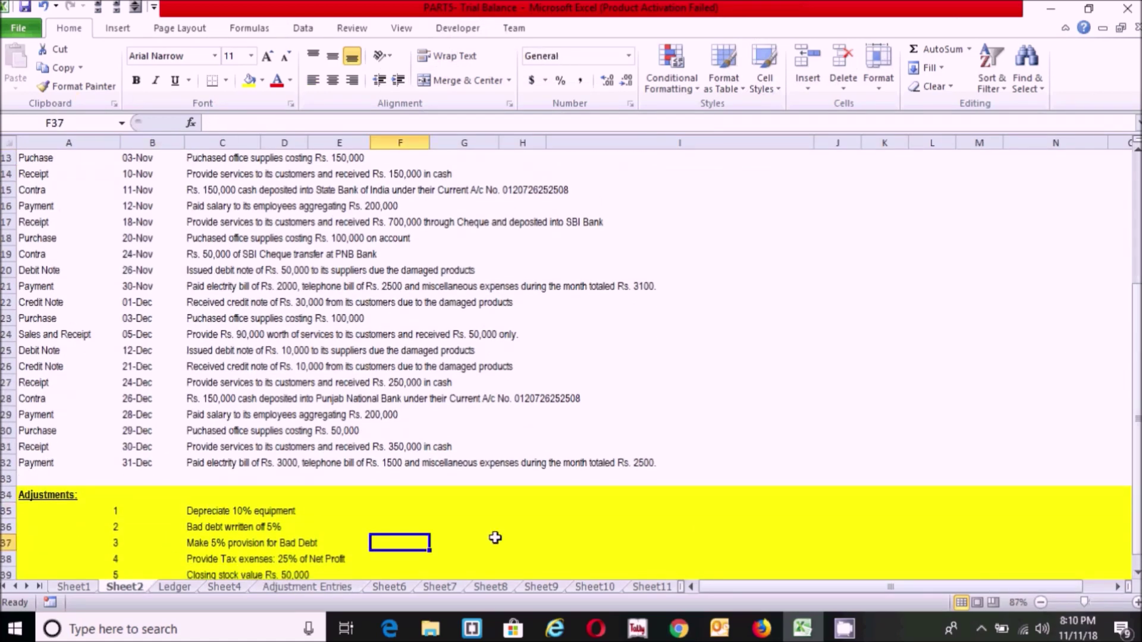
left_click(238, 512)
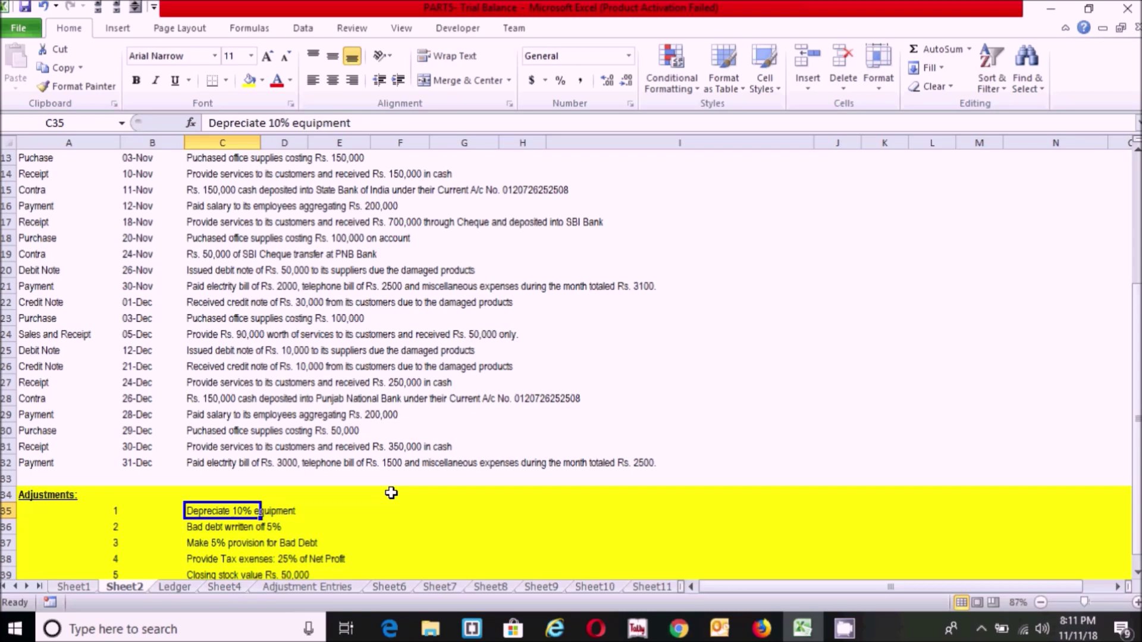
left_click(174, 588)
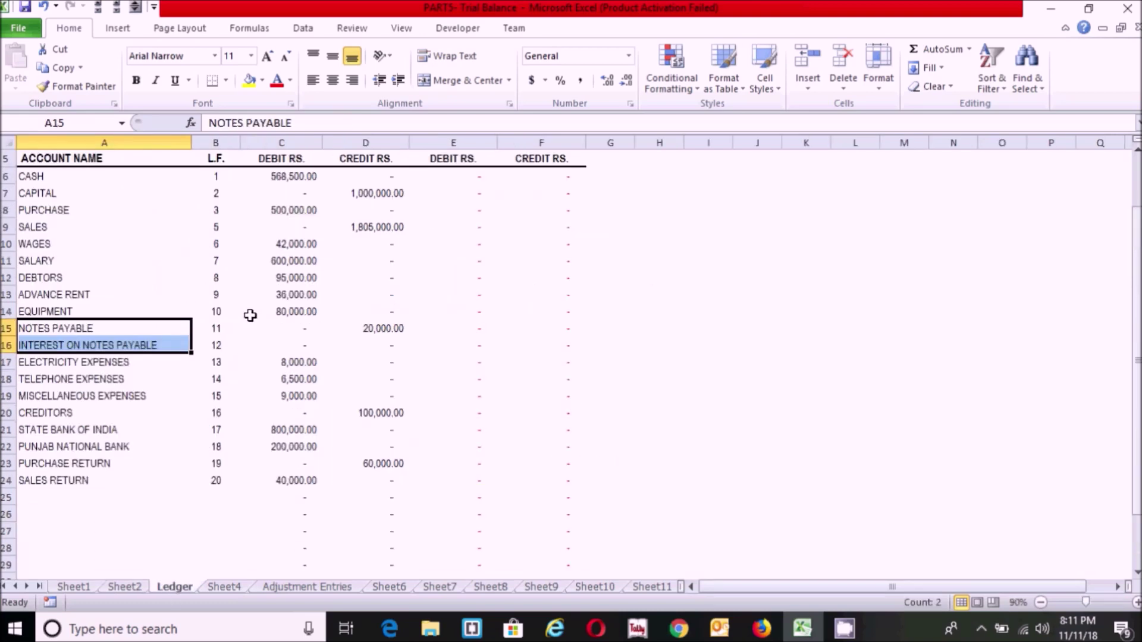
left_click(299, 307)
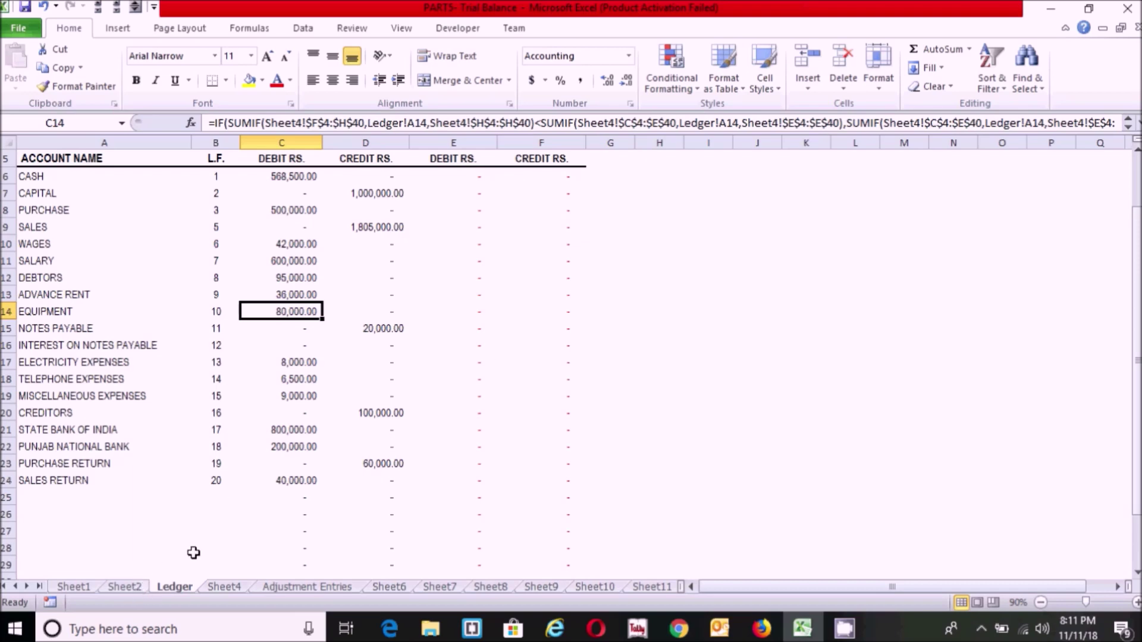
left_click(125, 587)
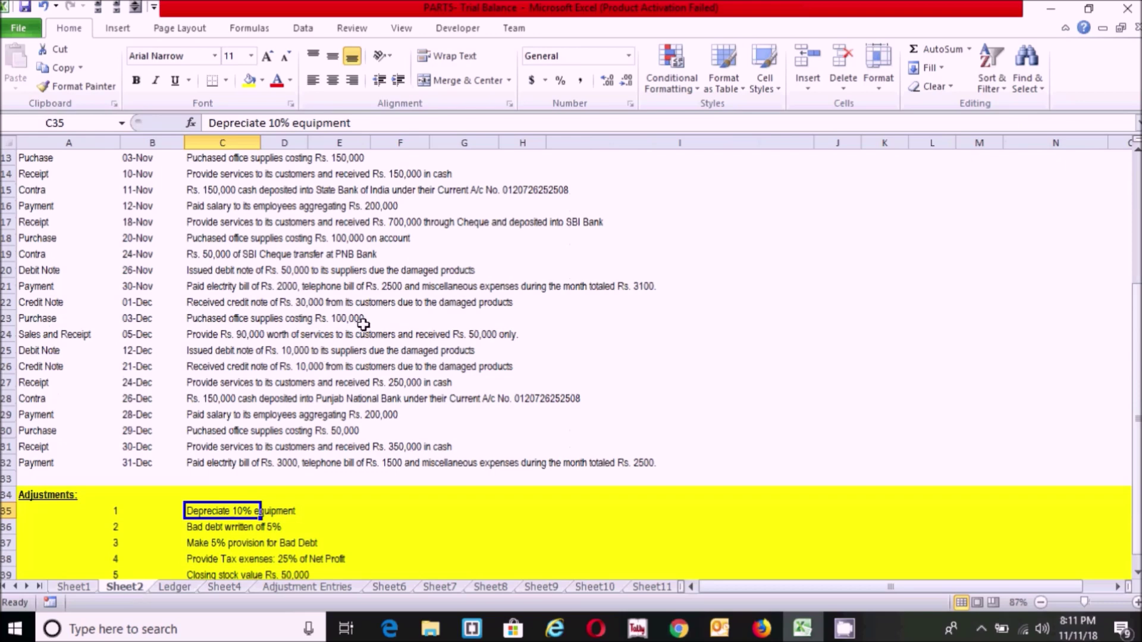
scroll(518, 283, "up", 4)
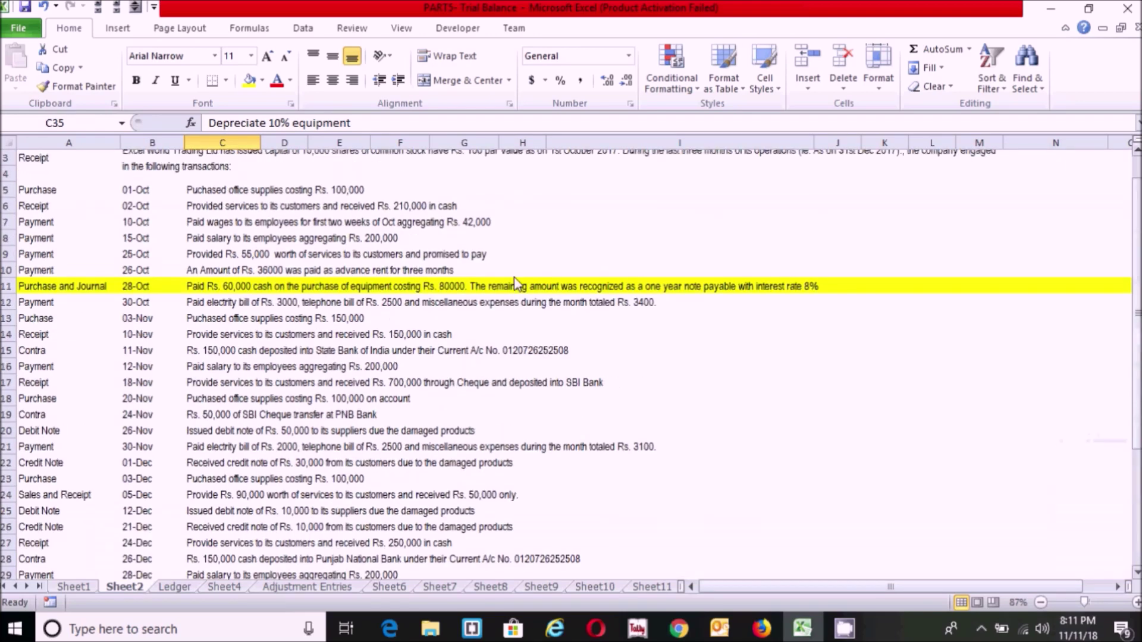
left_click(130, 288)
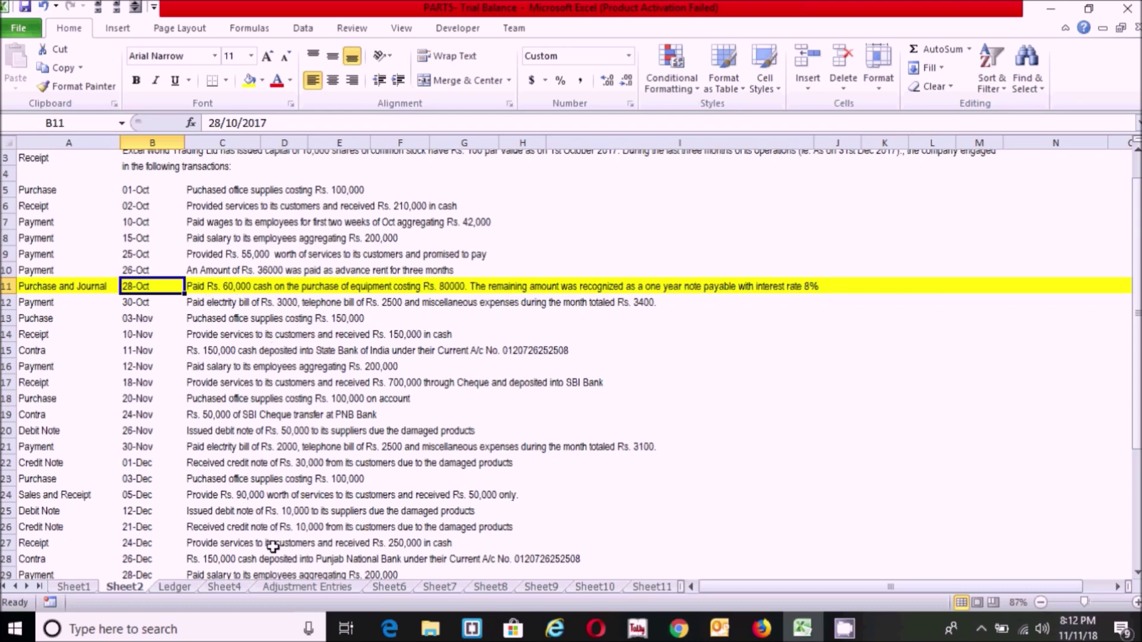
Step: Add the account DEPRECIATION ON EQUIPMENT in A25 of the Ledger, below SALES RETURN
left_click(175, 588)
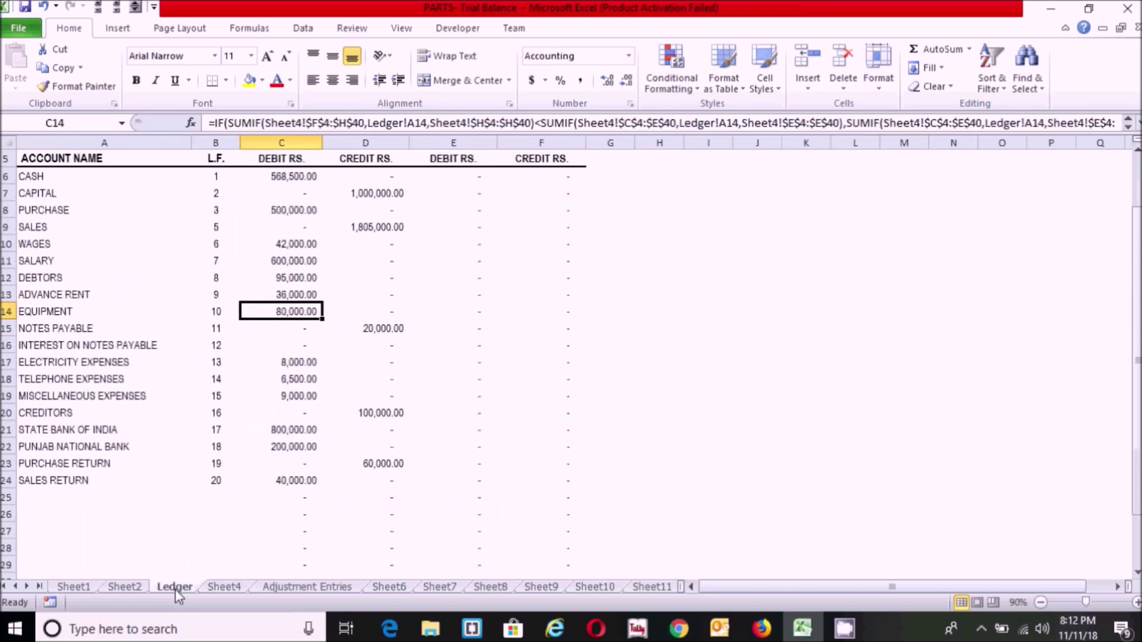
left_click(70, 501)
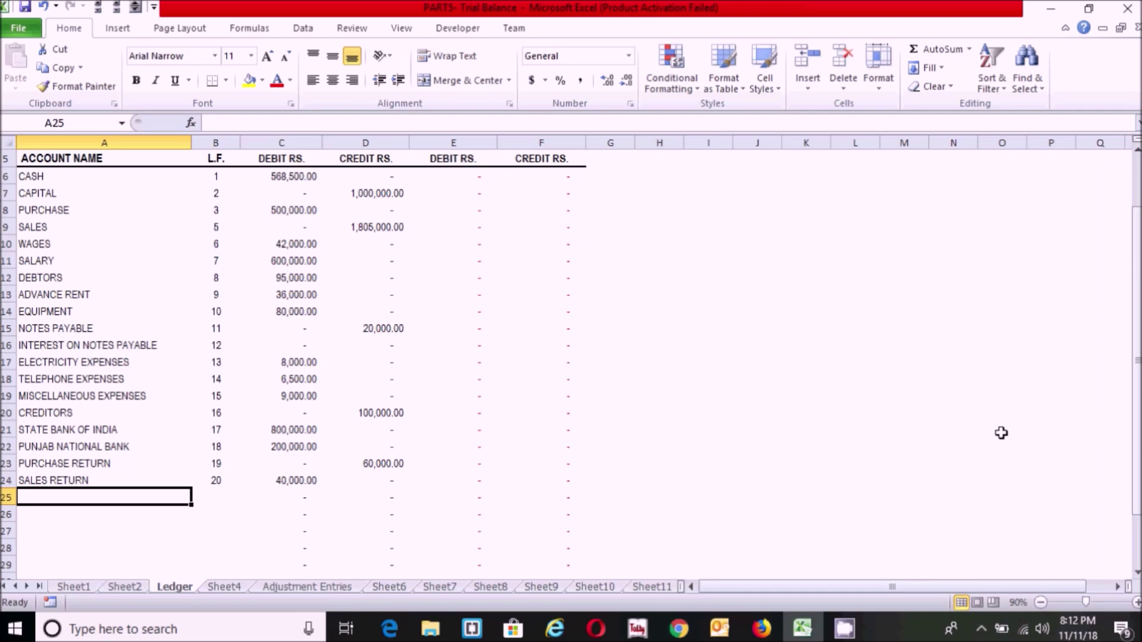
left_click(54, 308)
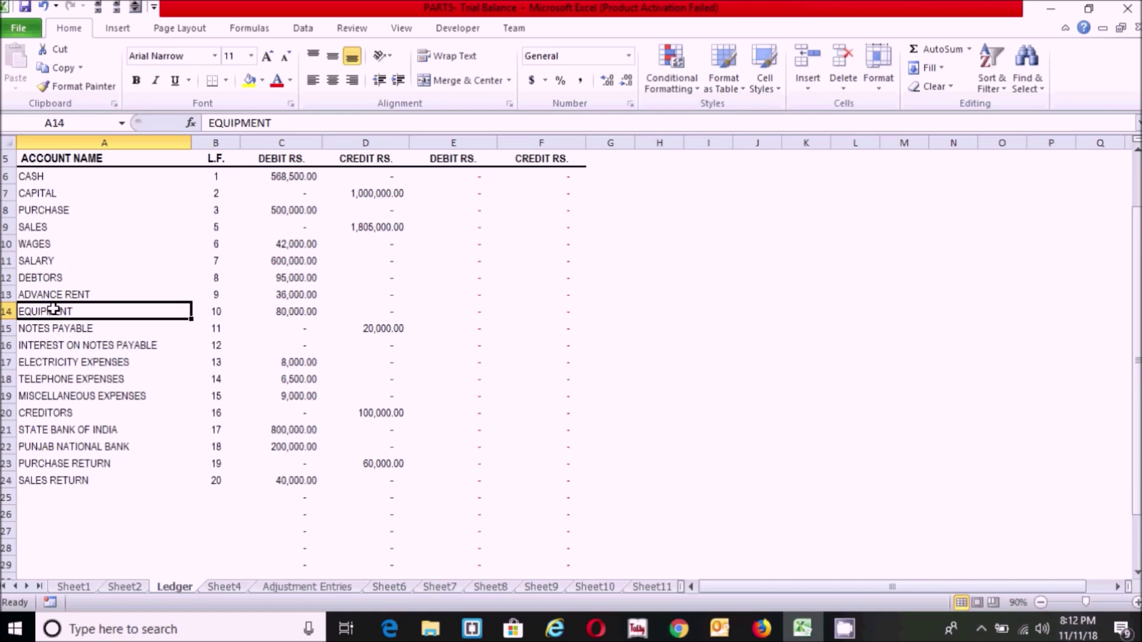
left_click(50, 495)
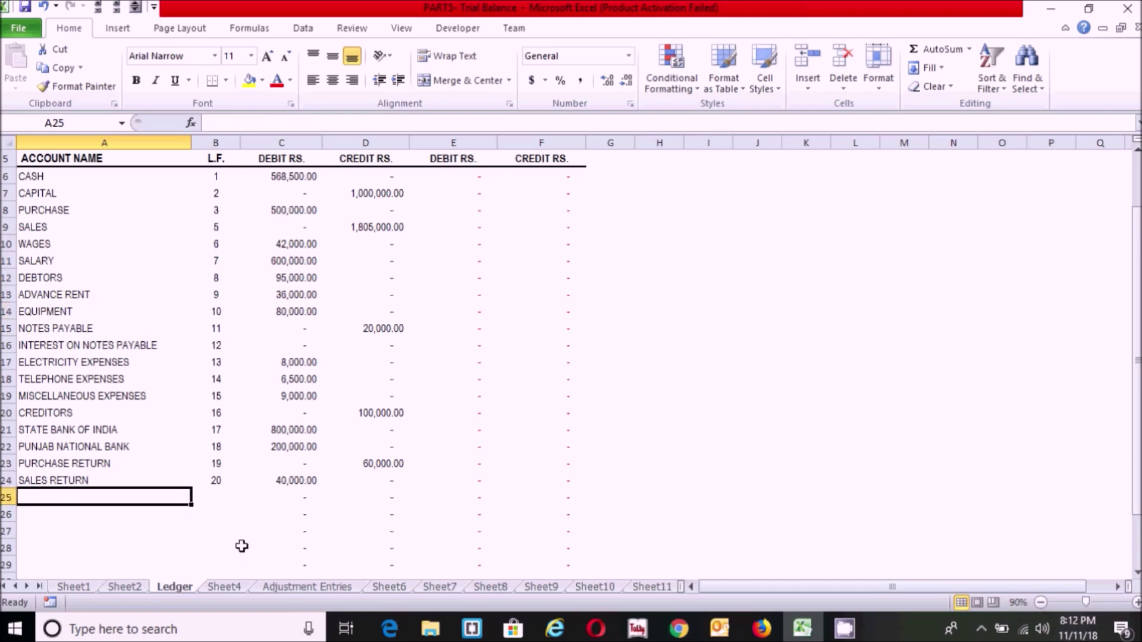
type("DEPREC")
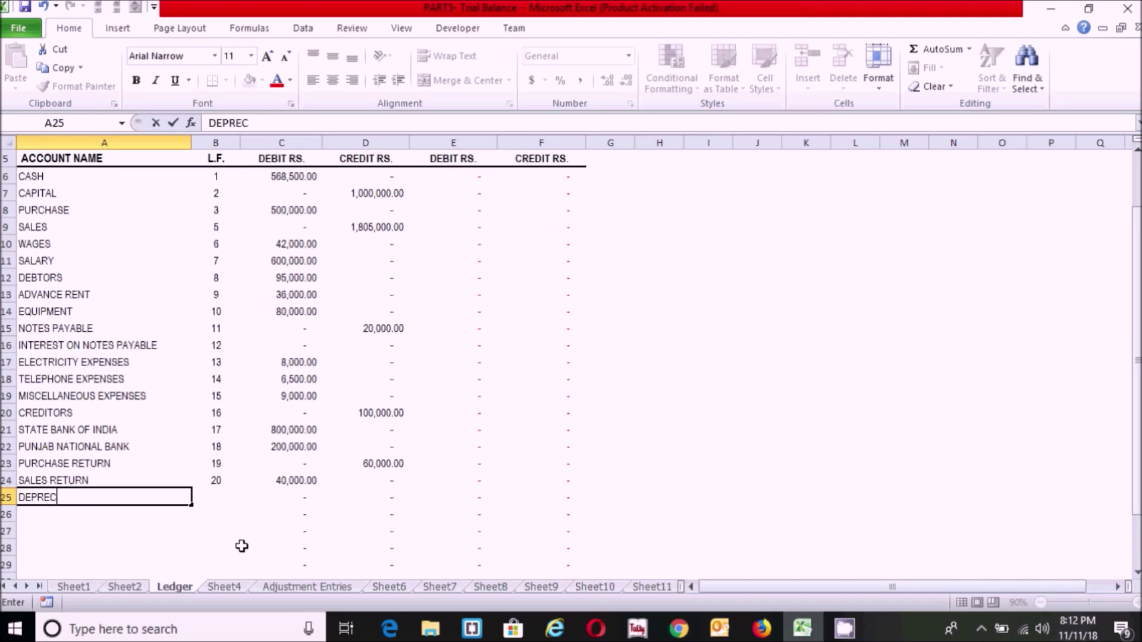
type("IATION ON EQ")
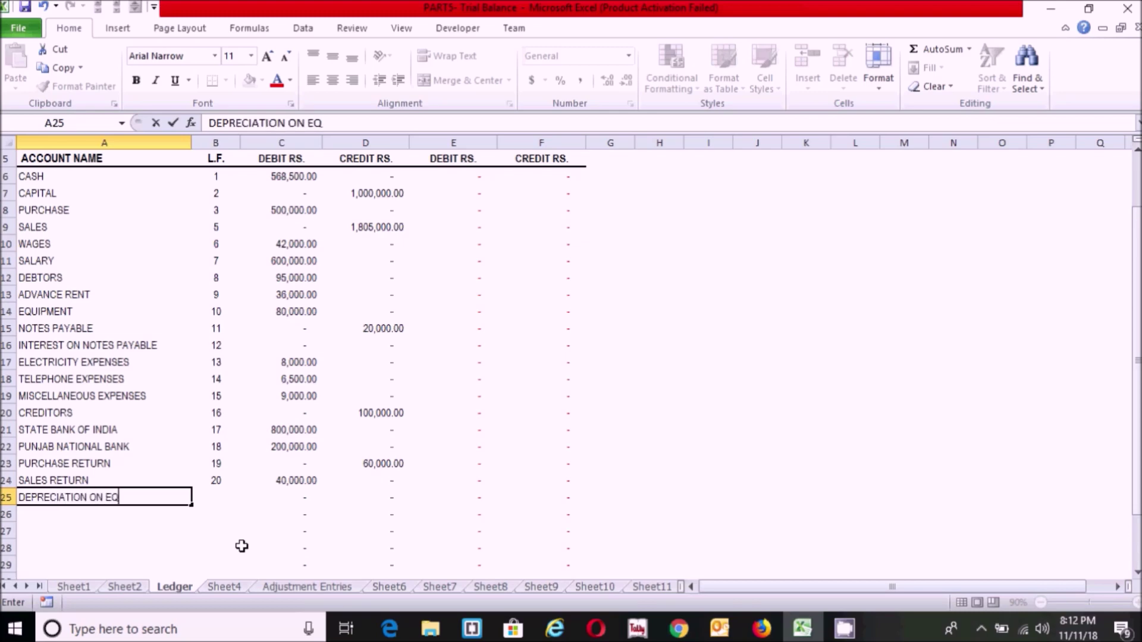
type("UIPMENT")
key("BackSpace")
key("BackSpace")
type("NT")
key("Tab")
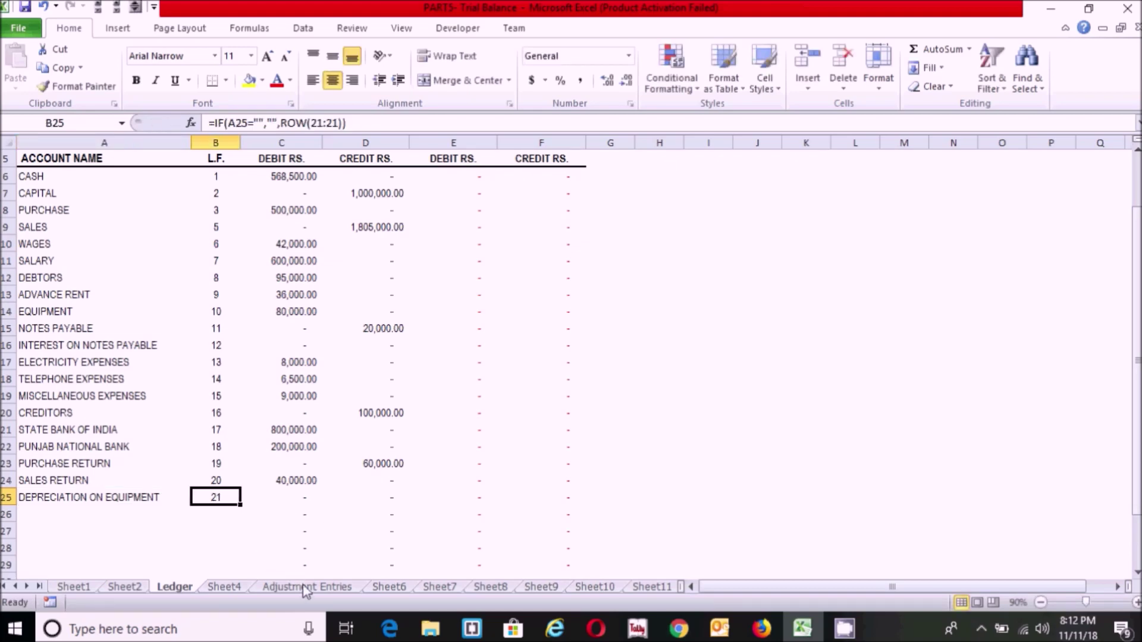
Step: On the Adjustment Entries sheet, date the second entry 31-12-2017 and enter DEPRECIATION ON EQUIPMENT as its debit account
left_click(341, 587)
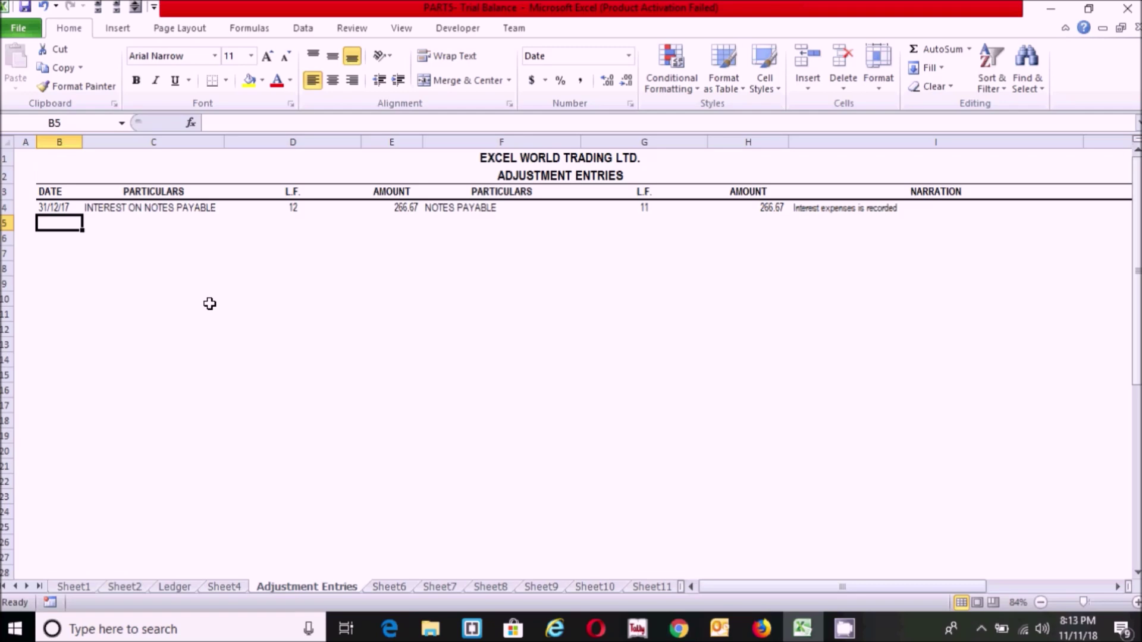
type("31-12-2")
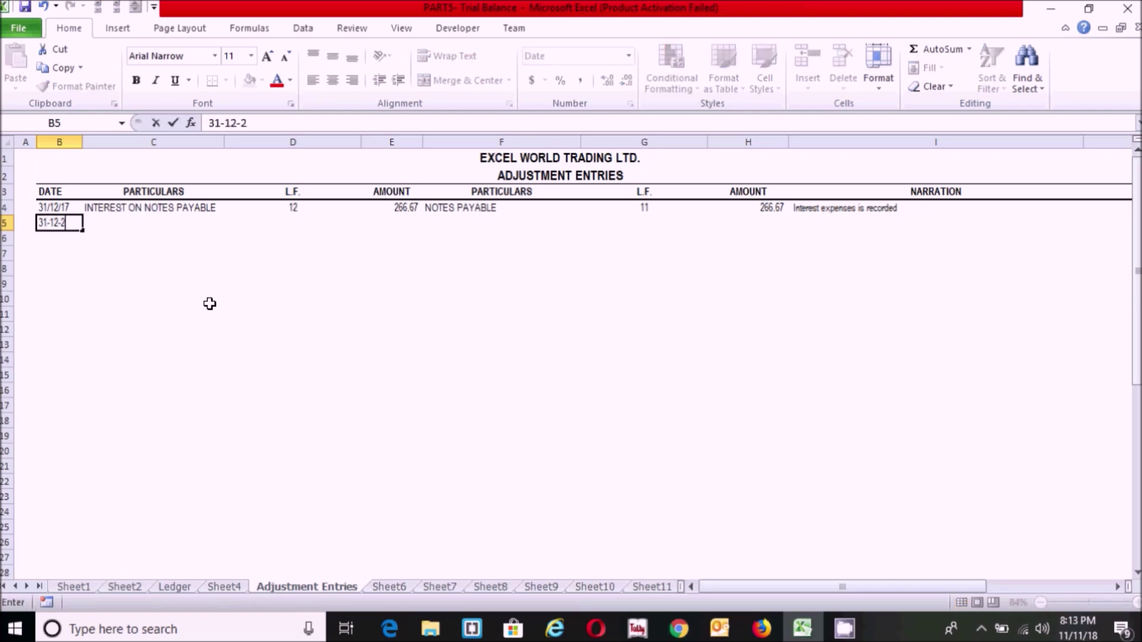
type("017")
key("Tab")
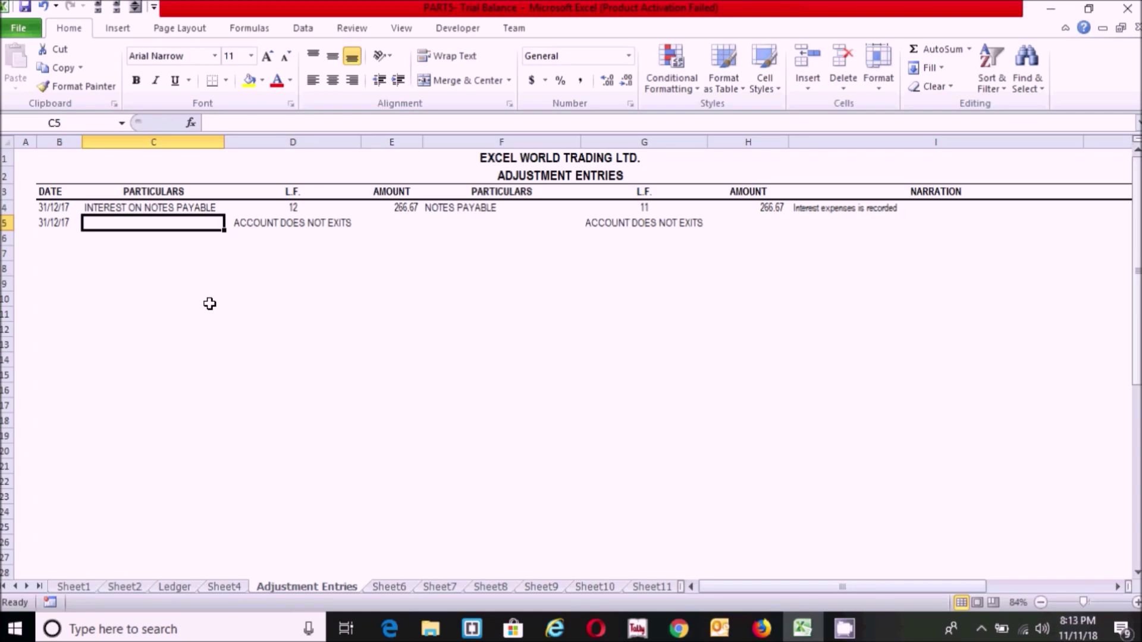
type("DEPRECIA")
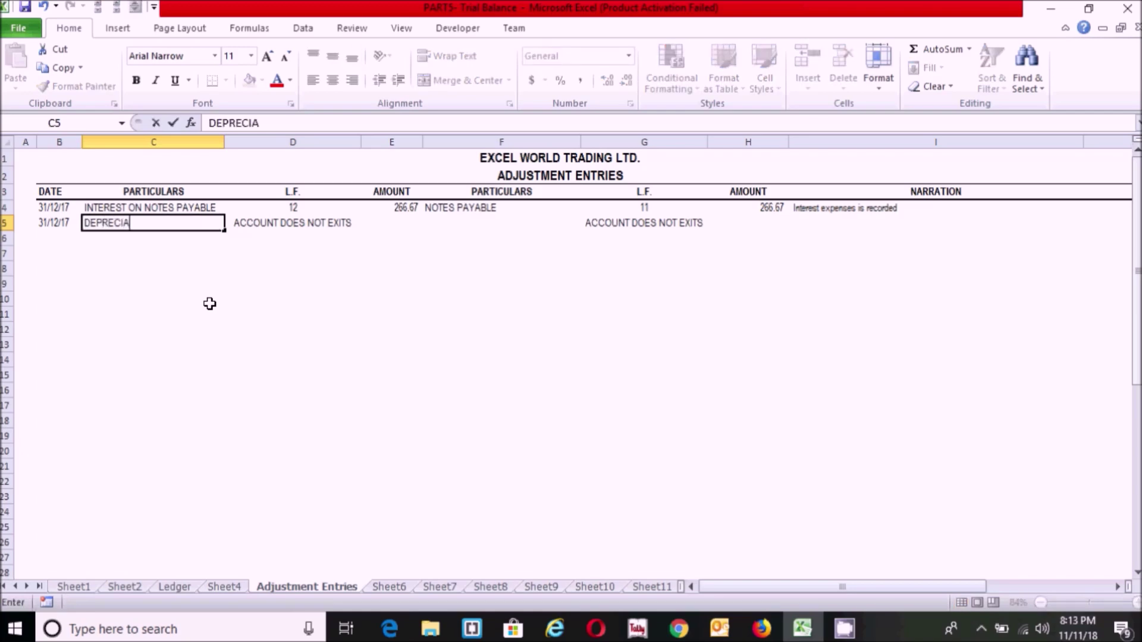
type("TION O")
type("N ")
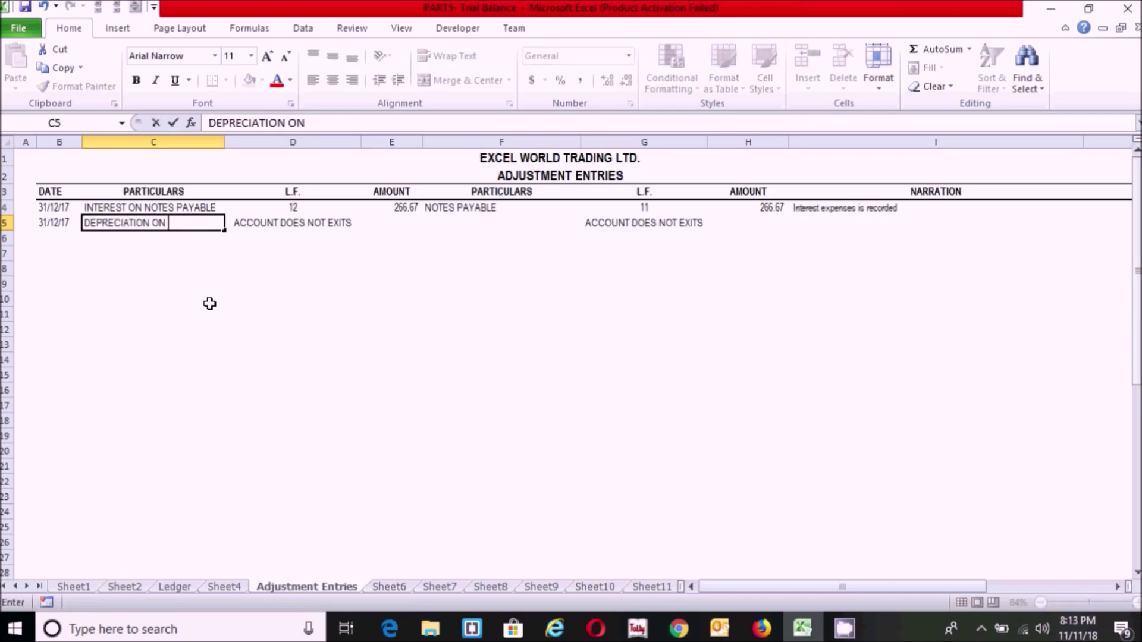
type("EQUIPMENT")
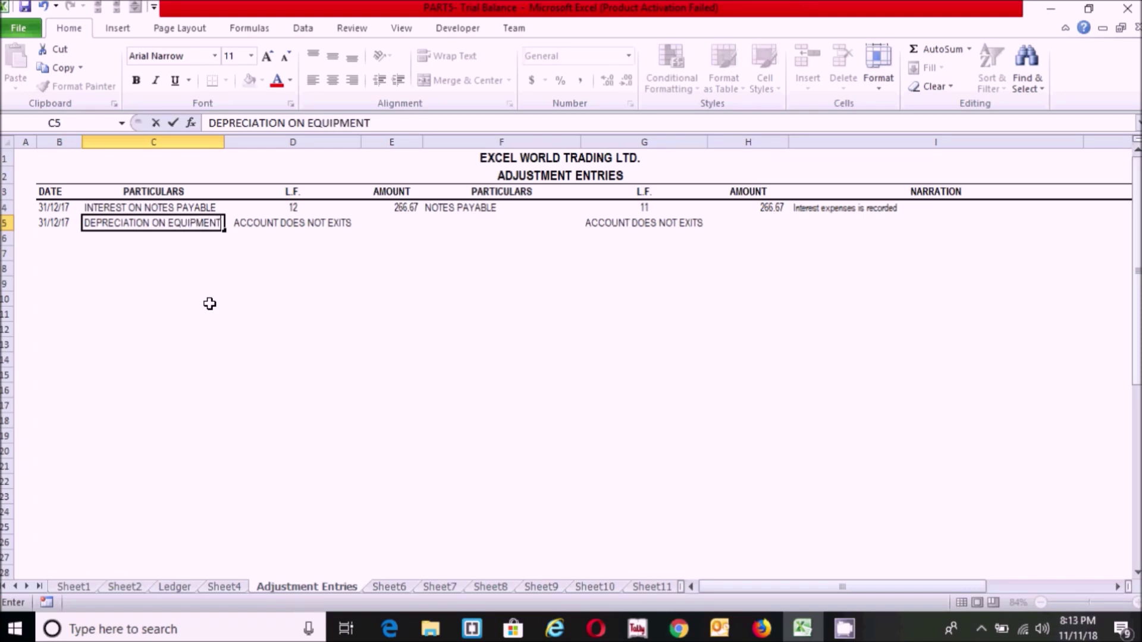
key("Tab")
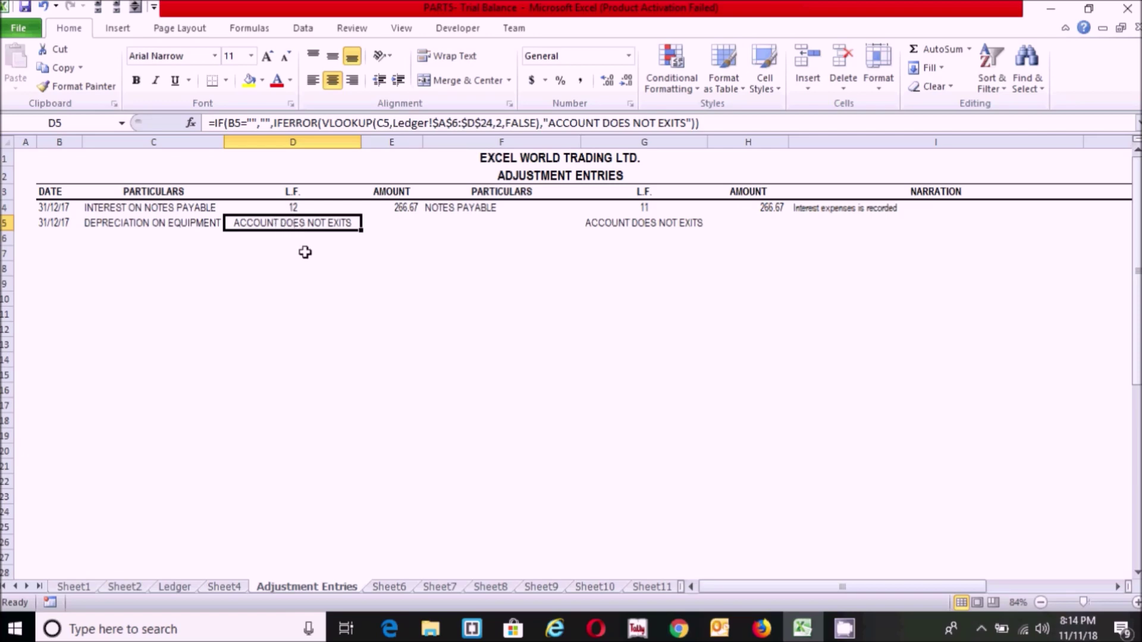
Step: Extend the VLOOKUP range in the debit L.F. formula in D4 to Ledger!$A$6:$D$31 and fill it down the column
left_click(301, 207)
left_click(301, 222)
left_click(303, 206)
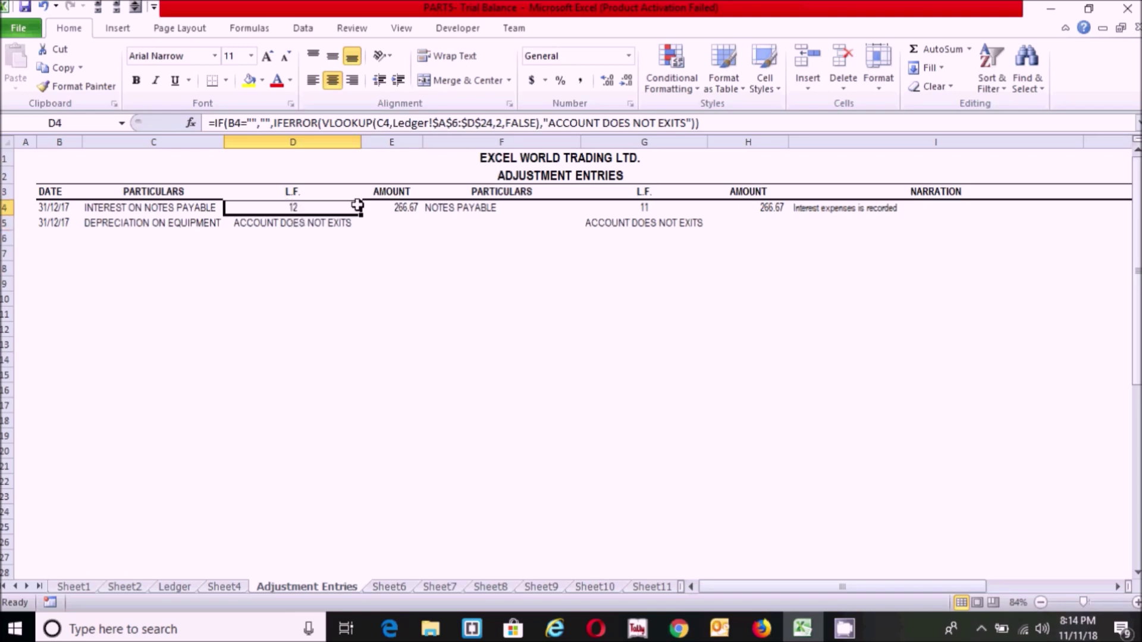
left_click(492, 122)
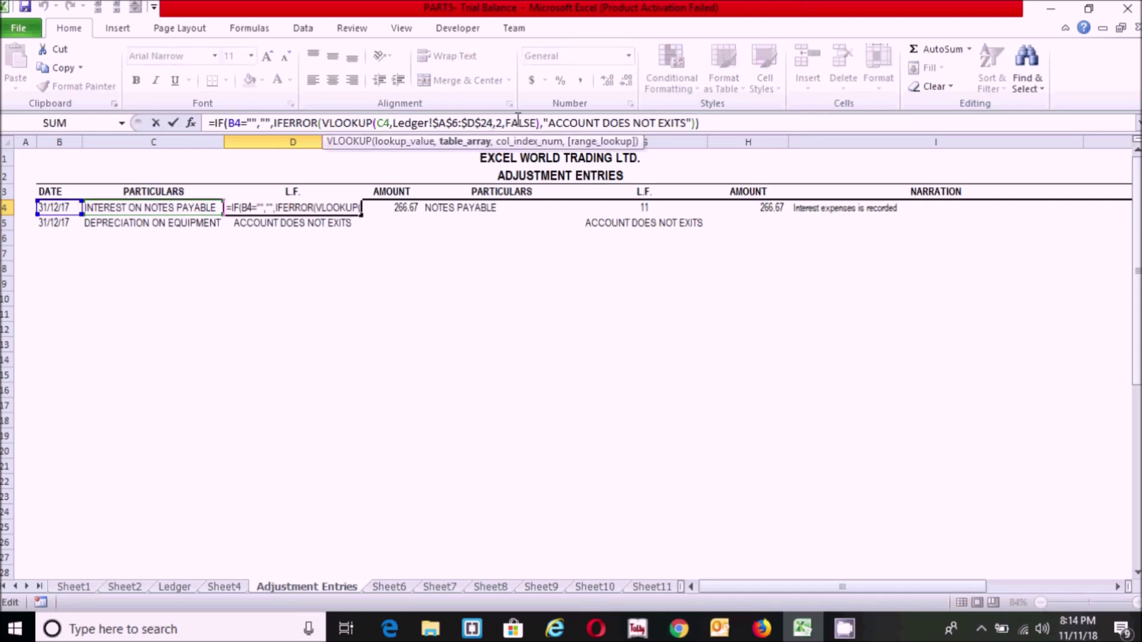
key("BackSpace")
key("BackSpace")
type("31")
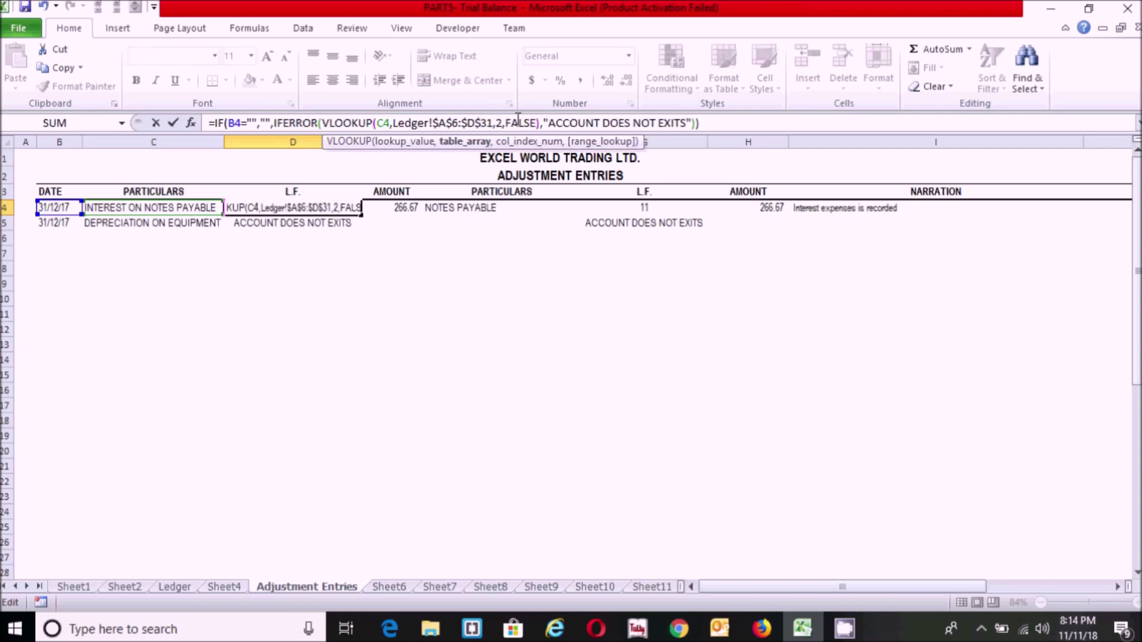
key("Return")
left_click(330, 208)
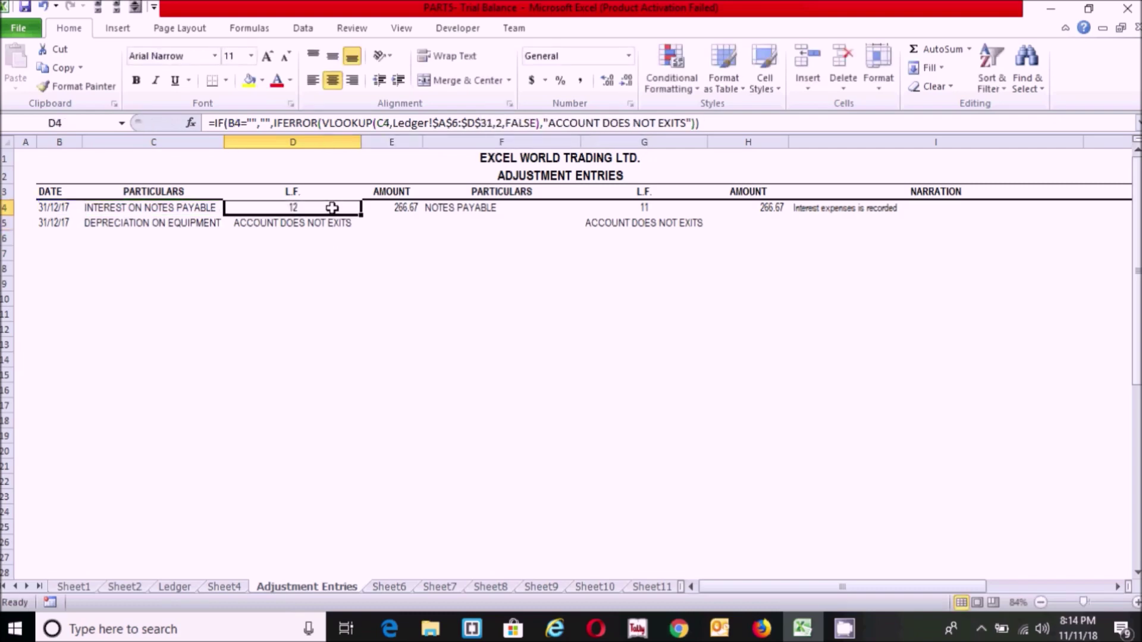
double_click(361, 216)
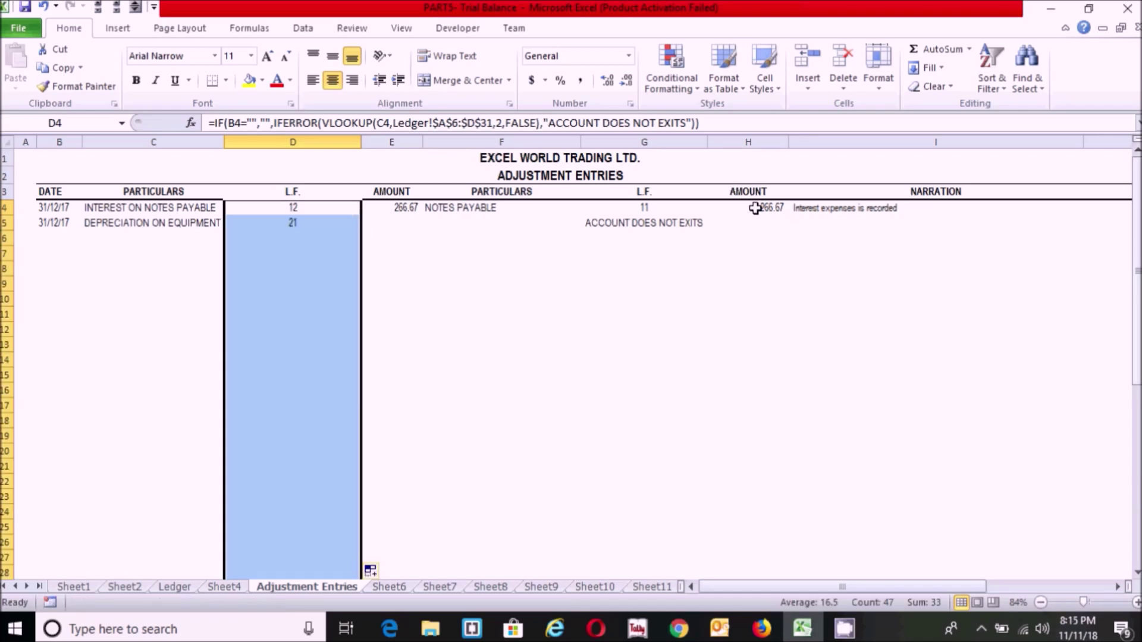
Step: Extend the VLOOKUP range in the credit L.F. formula in G4 to Ledger!$A$6:$D$31 and fill it down the column
left_click(675, 205)
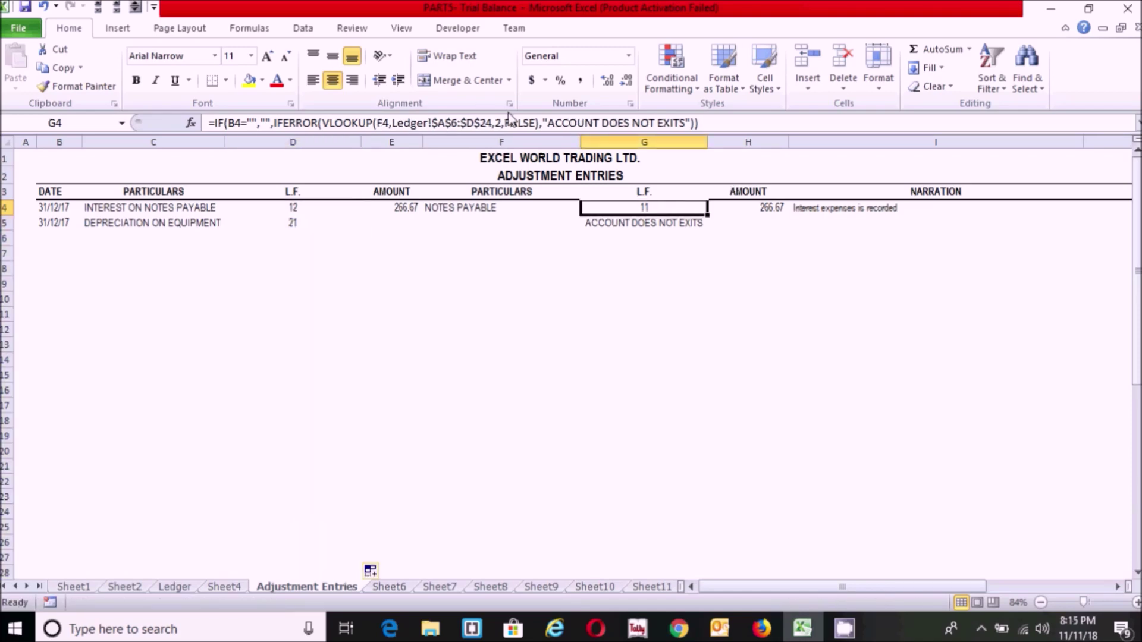
left_click(491, 124)
key("BackSpace")
key("BackSpace")
type("31")
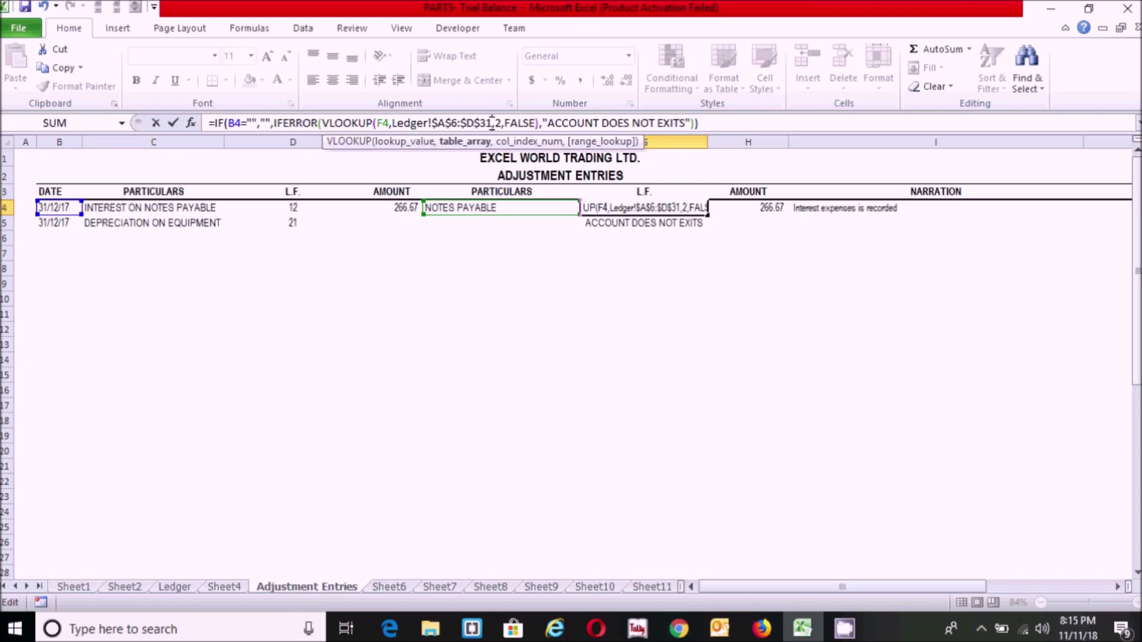
key("Return")
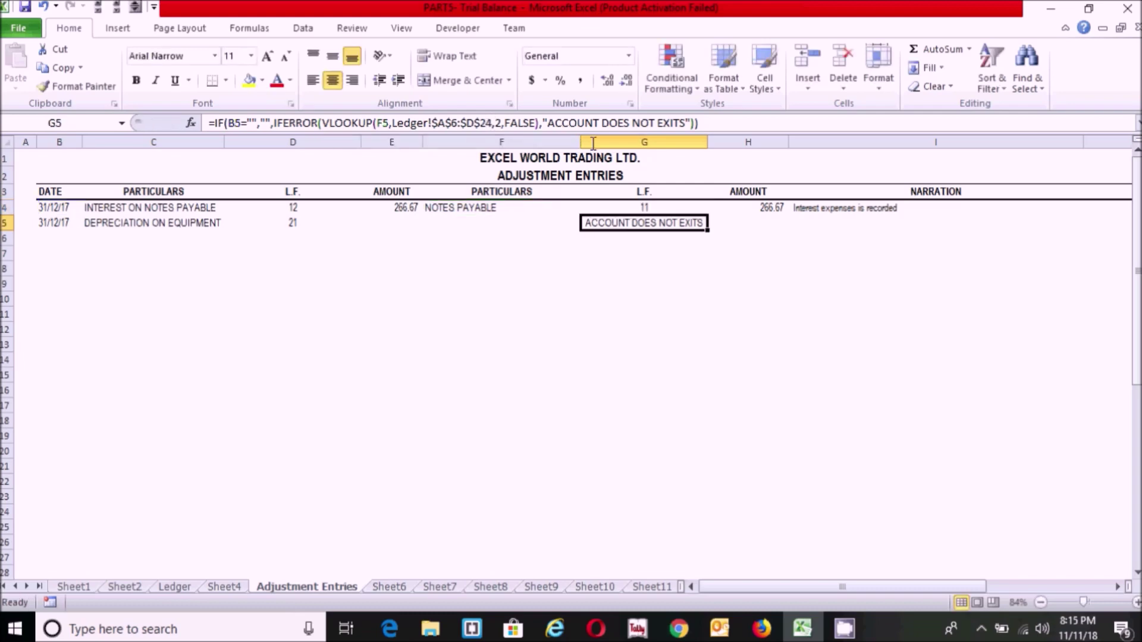
left_click(696, 207)
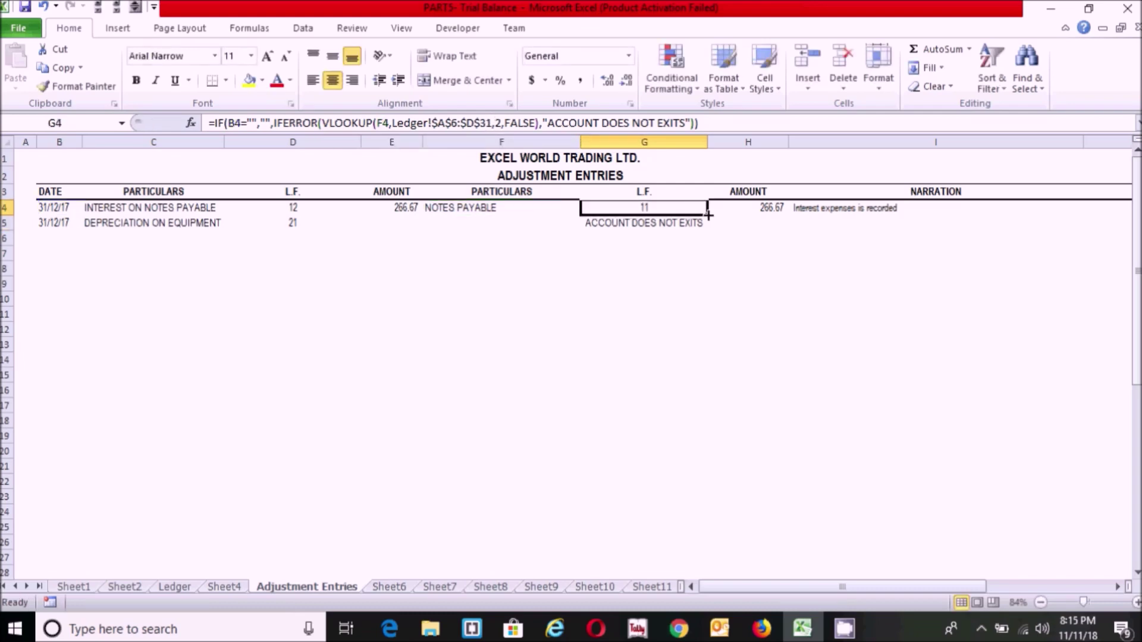
left_click_drag(708, 215, 708, 572)
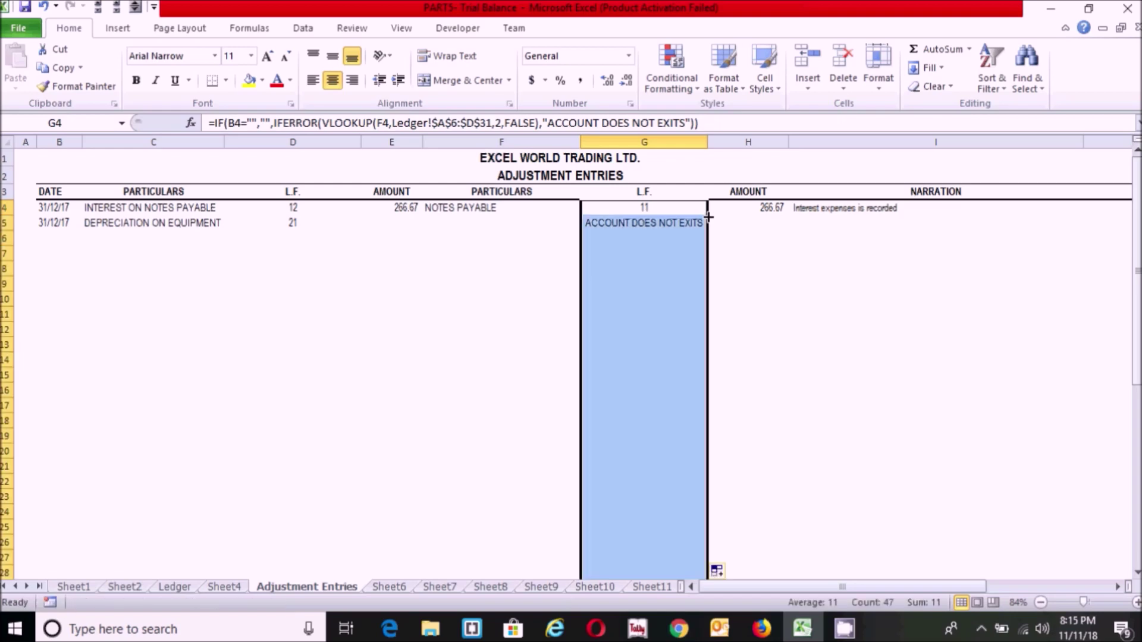
left_click(619, 282)
Step: Complete the depreciation entry in row 5 with a debit amount of 1333.33, credit account EQUIPMENT and a credit amount of 1333.33
left_click(396, 224)
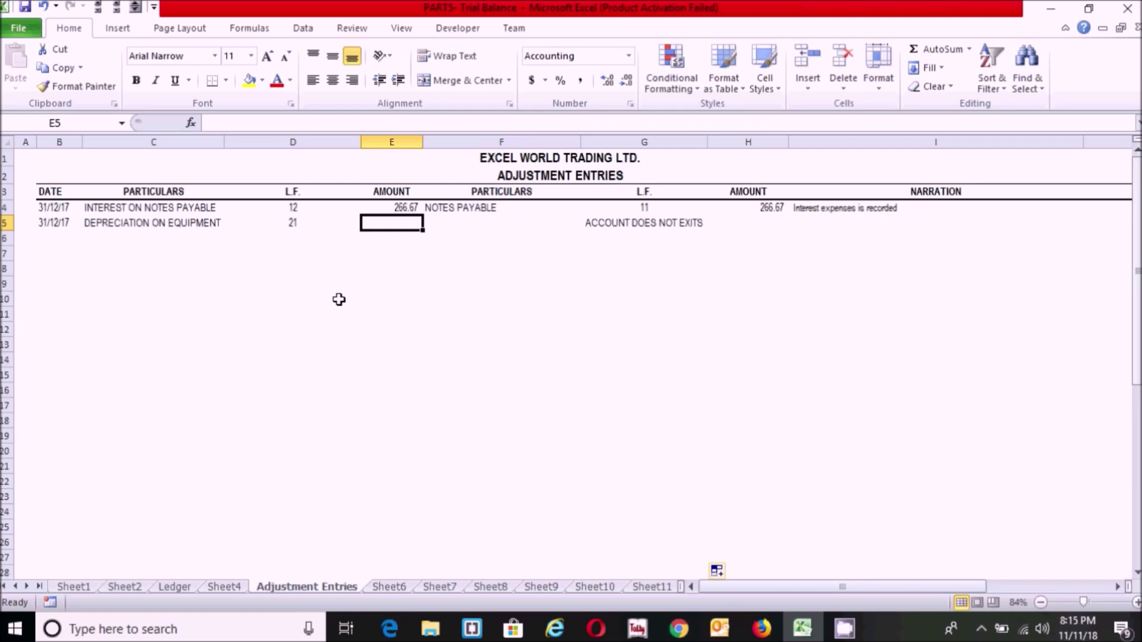
type("1333.33")
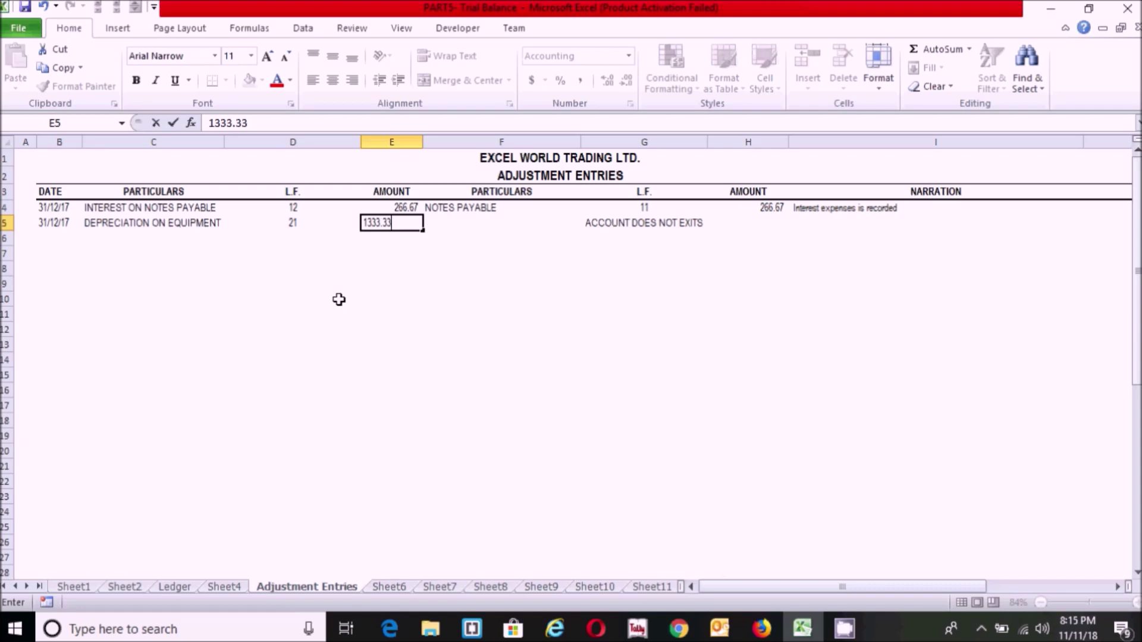
key("Tab")
type("E")
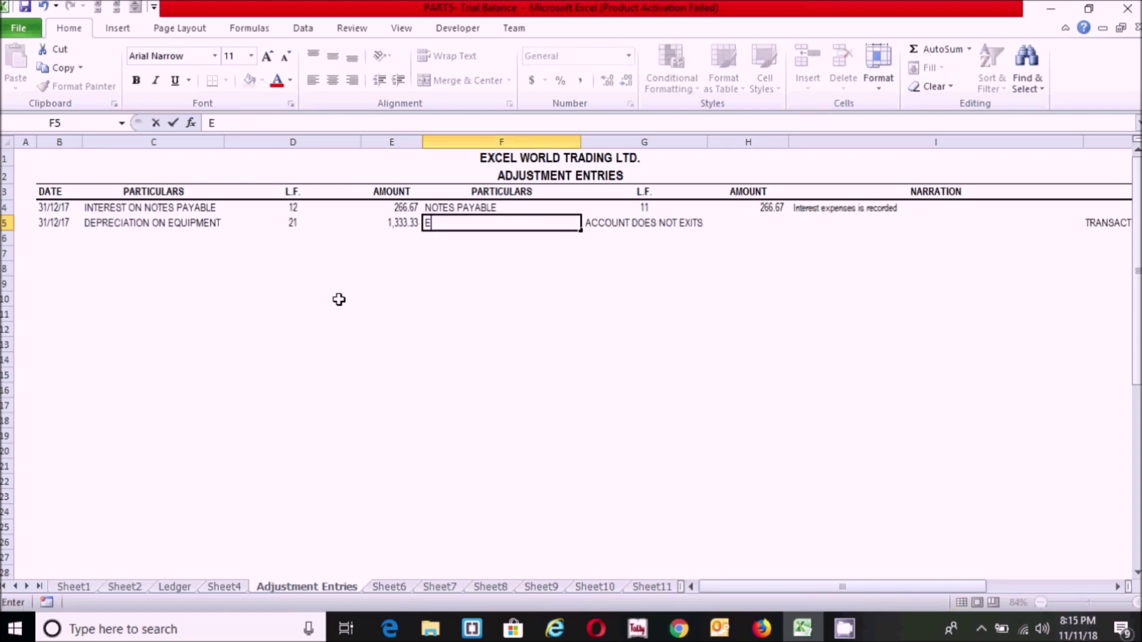
type("QUIPME")
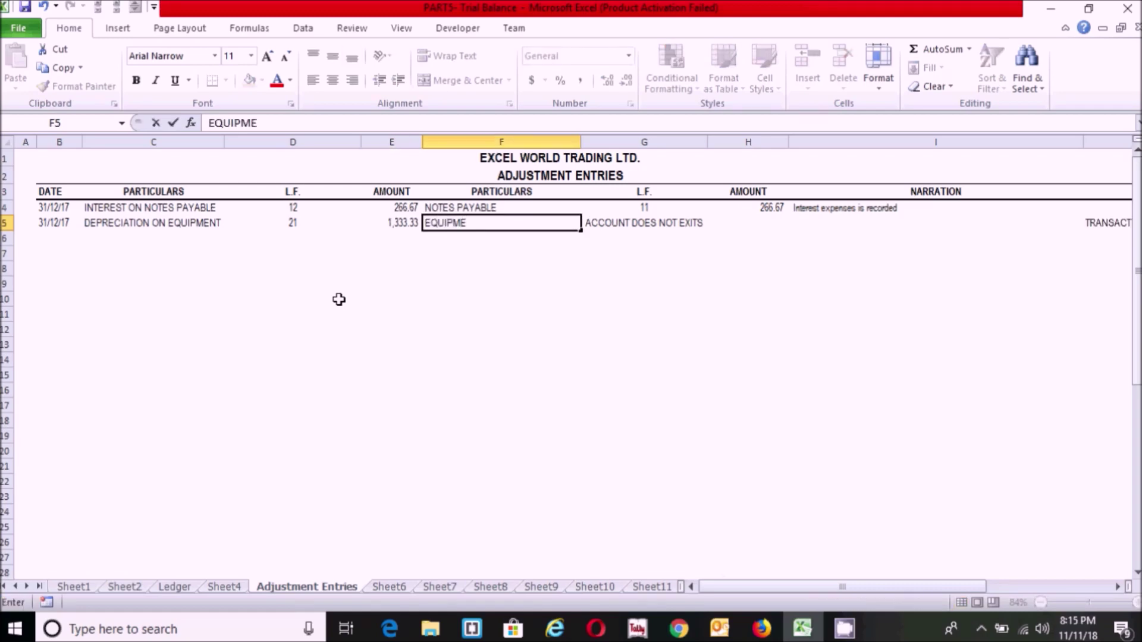
type("NT")
key("Tab")
key("Tab")
type("1,333")
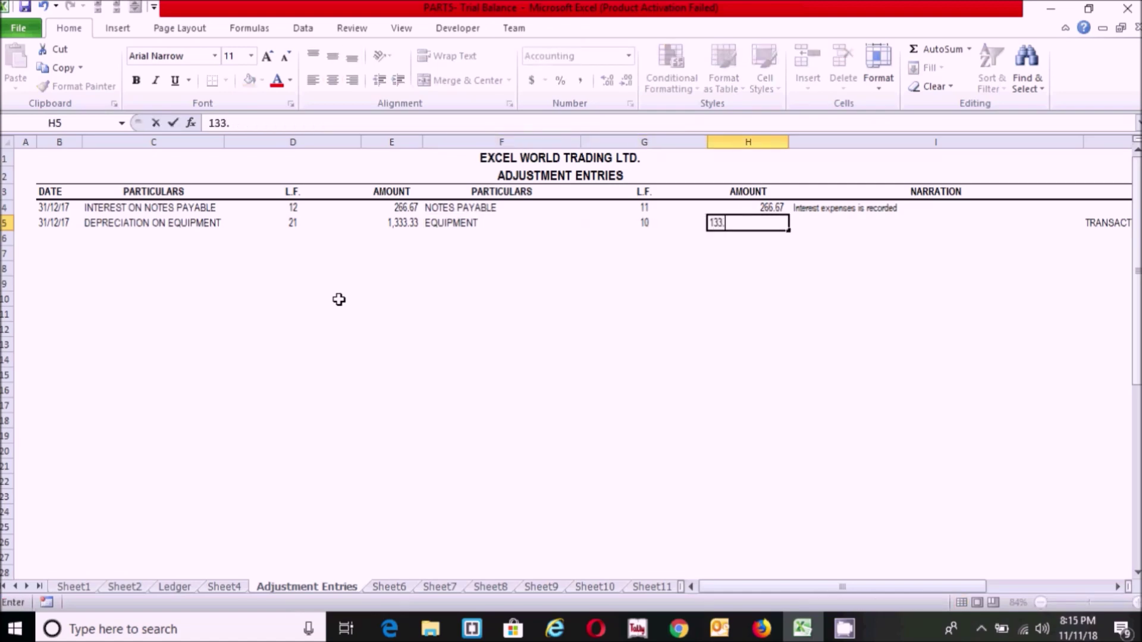
type(".33")
key("Tab")
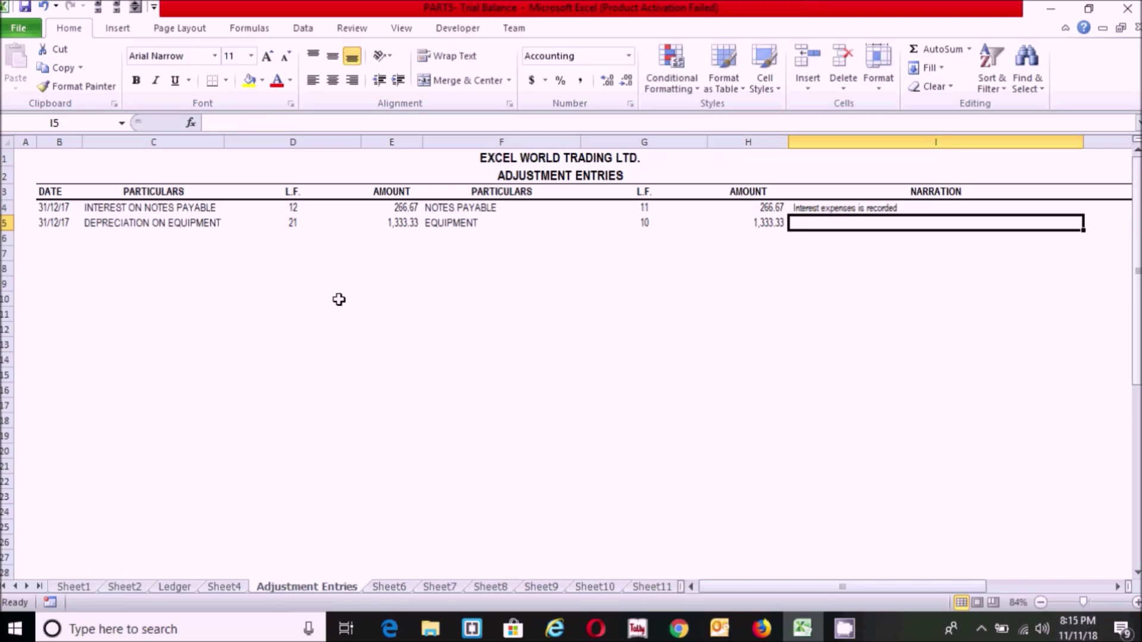
Step: Enter the narration "Depreciation on equipment" for the depreciation entry in I5
type("Depre")
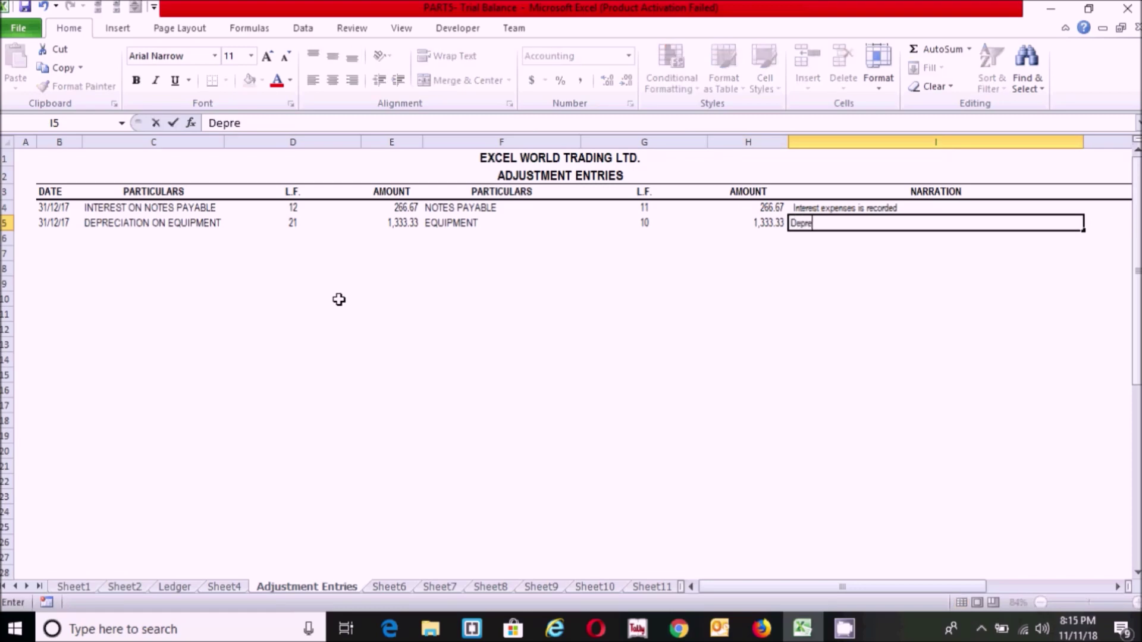
type("ciation on equ")
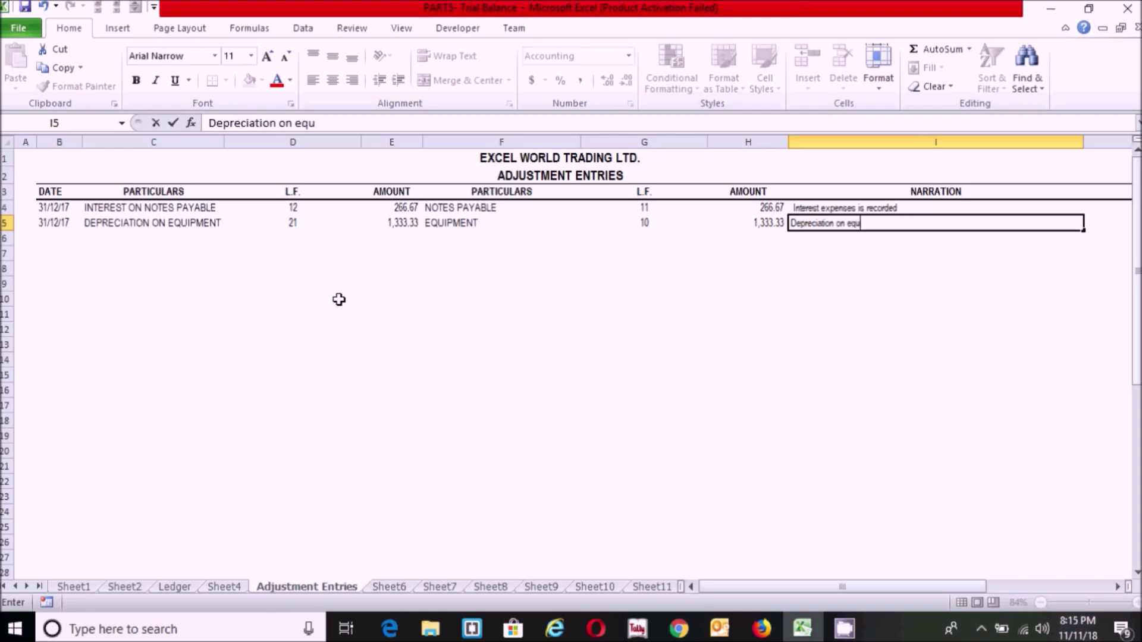
type("ipment")
key("Return")
left_click(342, 358)
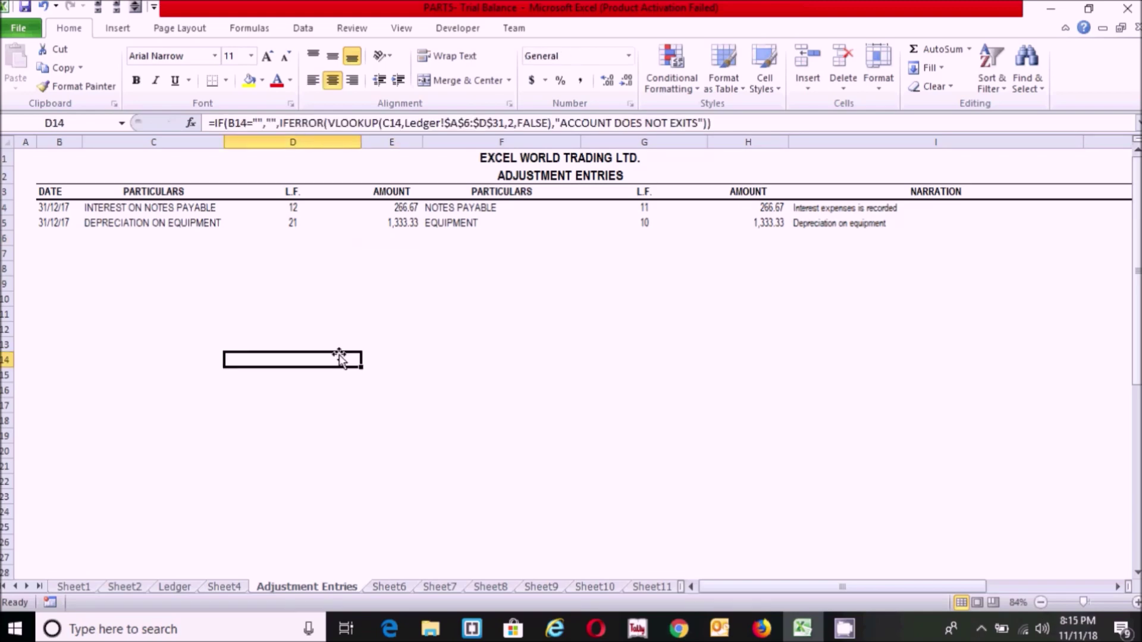
Step: Examine the bad debt write-off item in Sheet2's adjustments list, then the DEBTORS debit balance in the Ledger
left_click(277, 296)
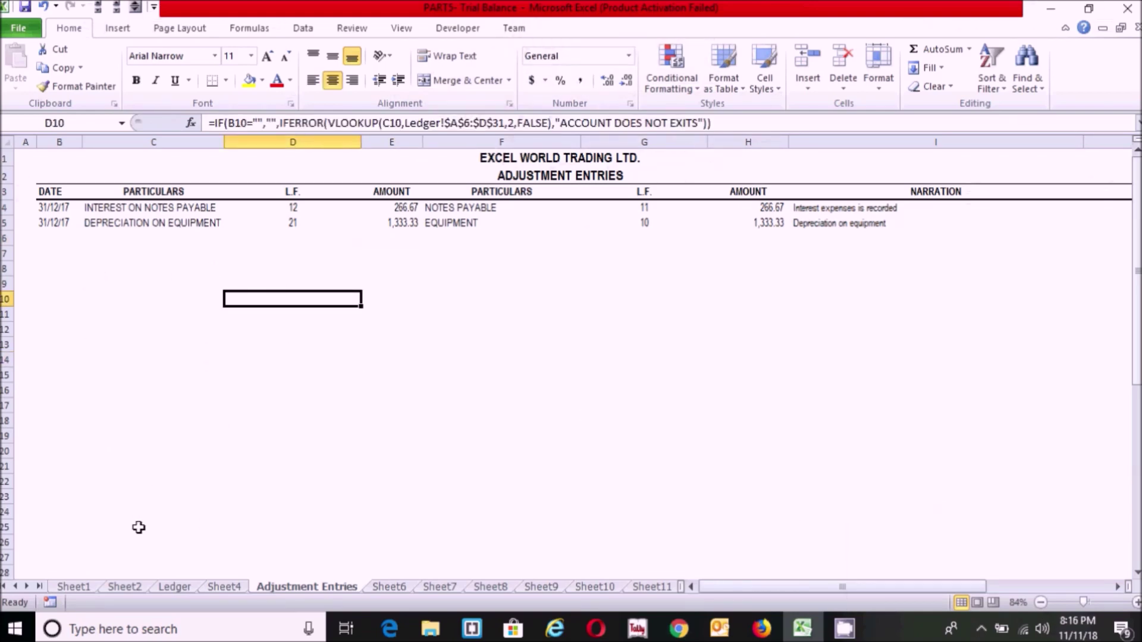
left_click(126, 587)
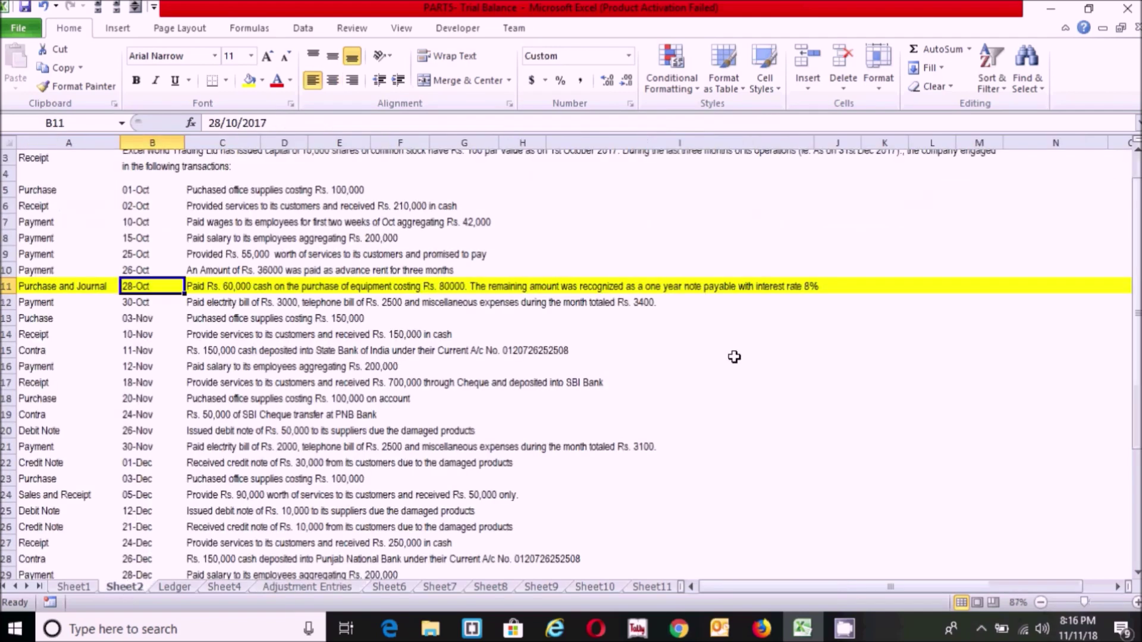
scroll(430, 541, "down", 4)
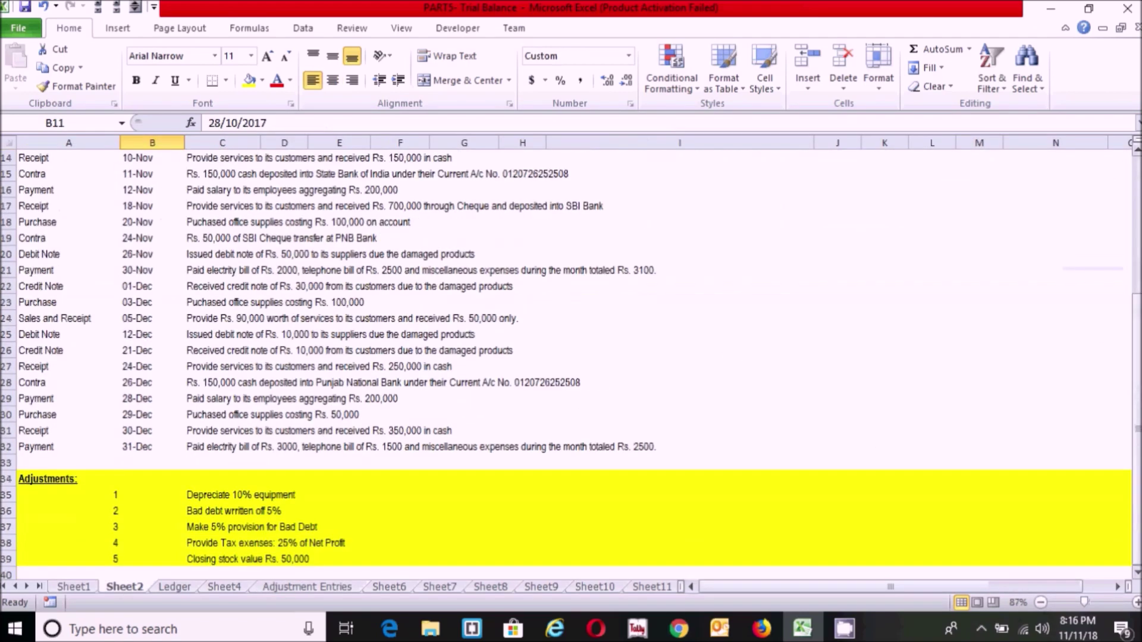
left_click(232, 511)
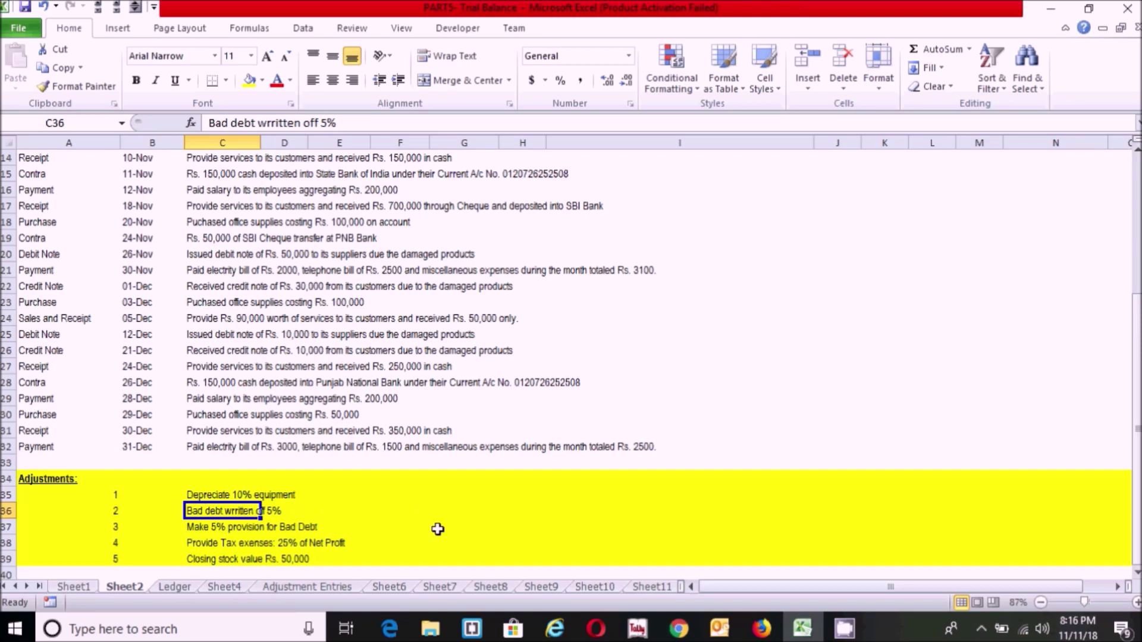
left_click(412, 507)
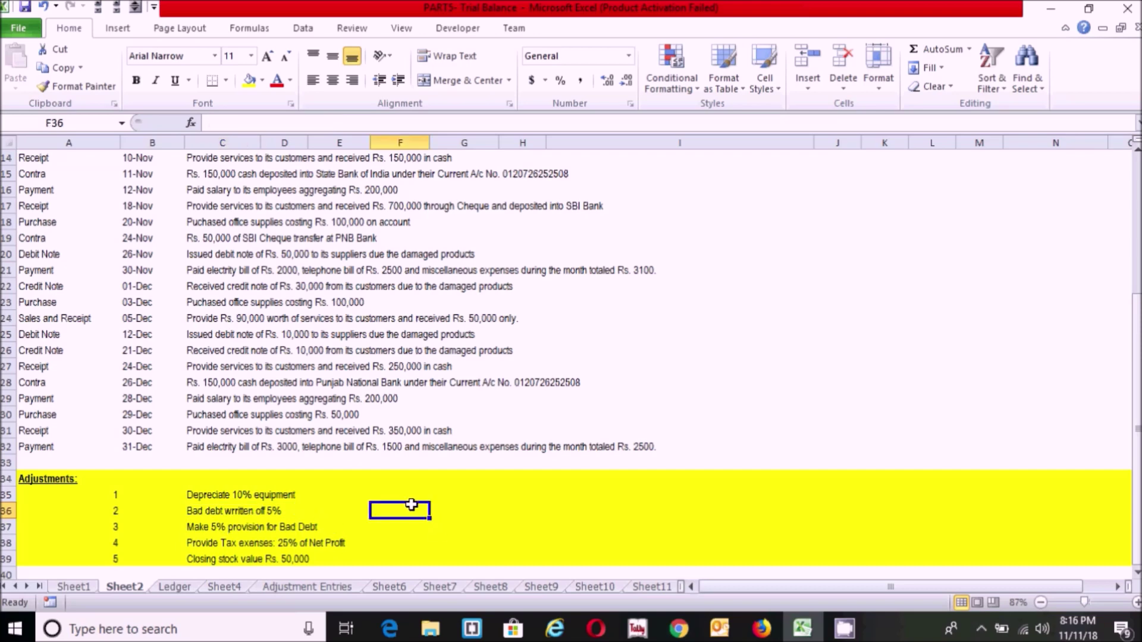
left_click(256, 511)
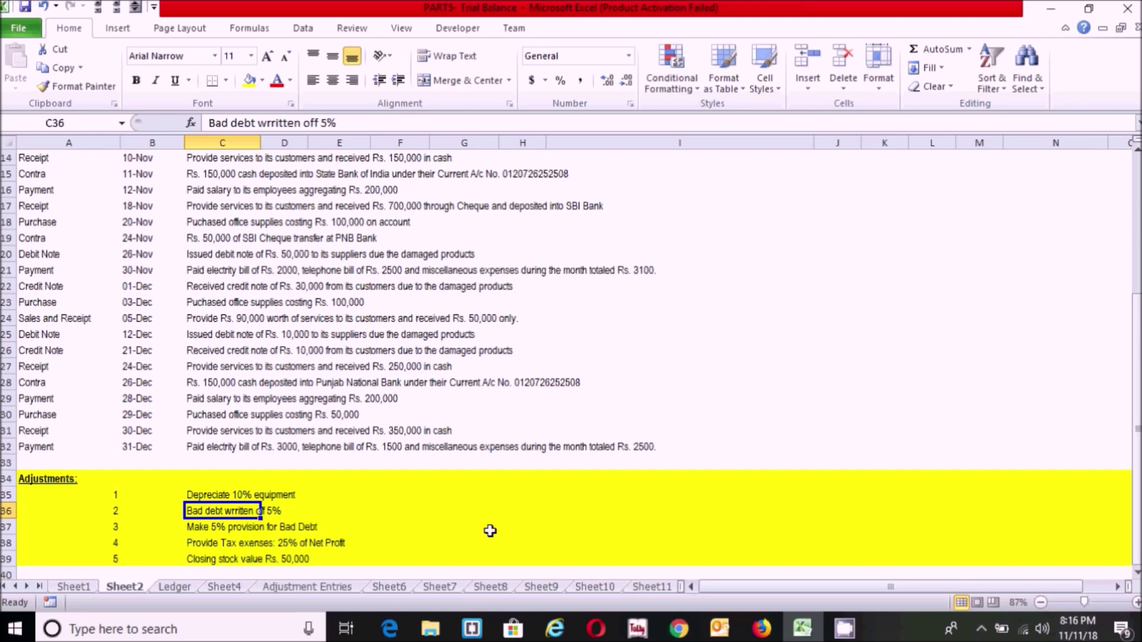
left_click(178, 588)
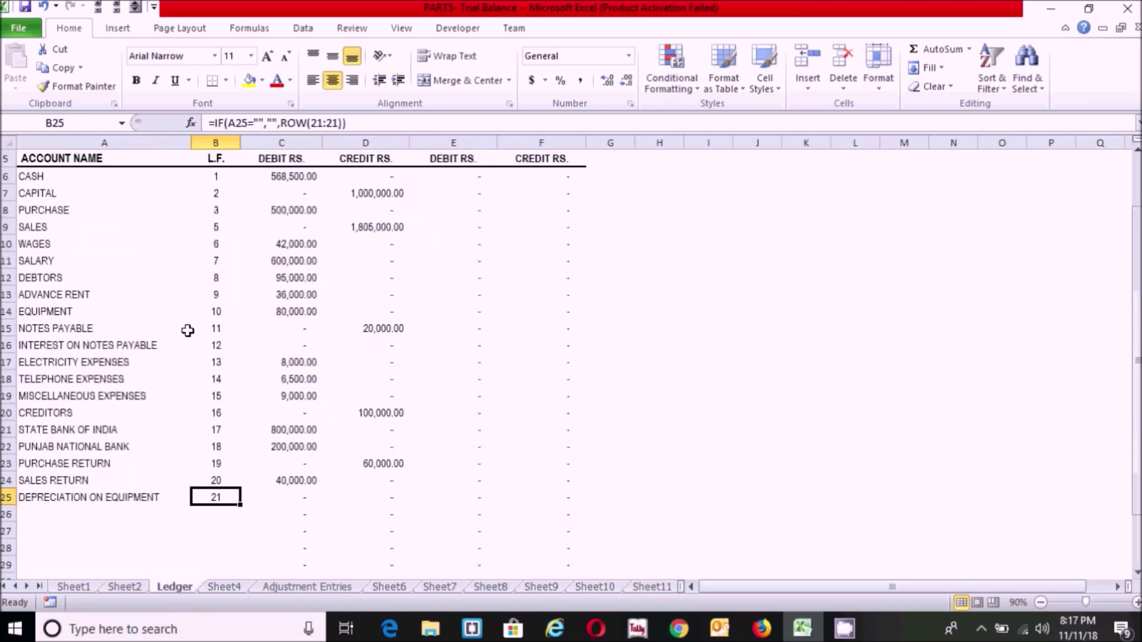
left_click(300, 278)
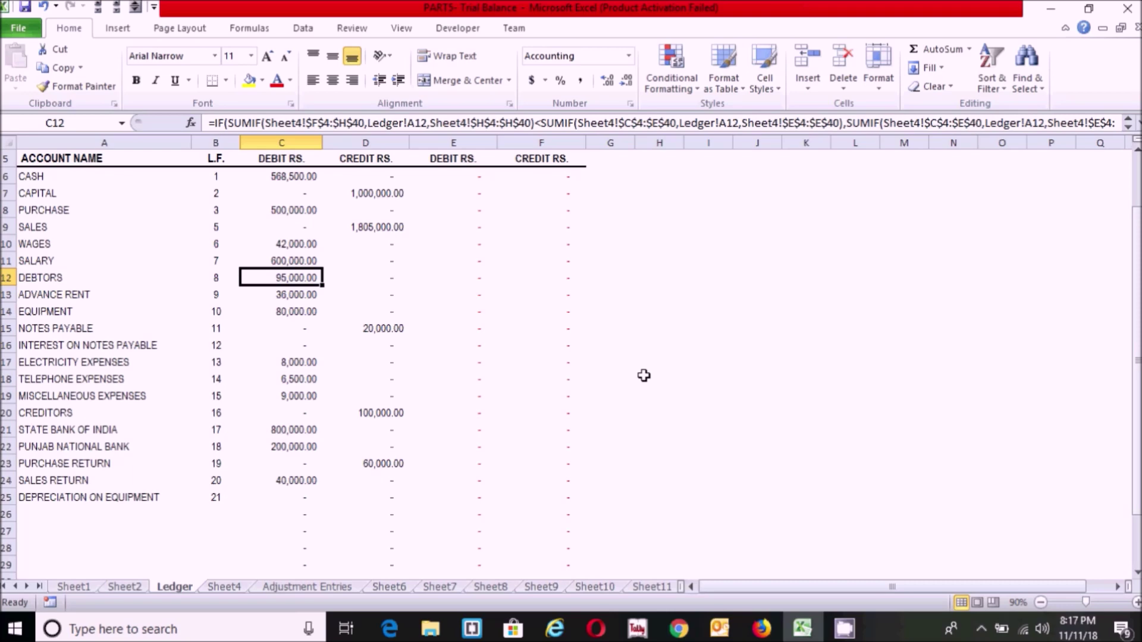
Step: Add the account BAD DEBT in A26 of the Ledger, below DEPRECIATION ON EQUIPMENT
left_click(80, 513)
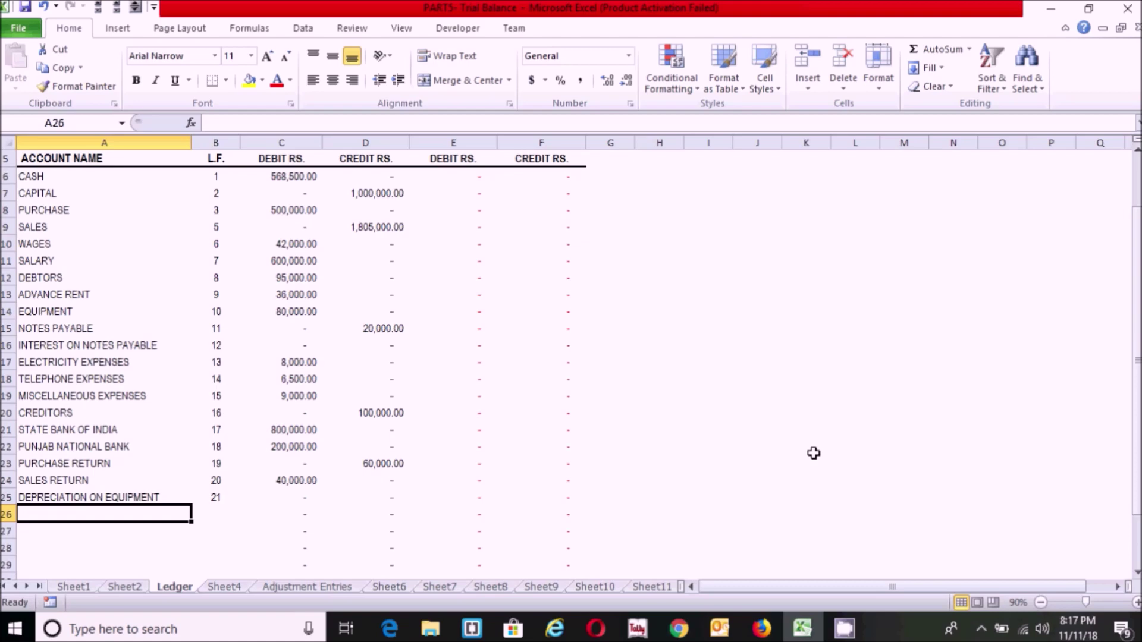
left_click(38, 277)
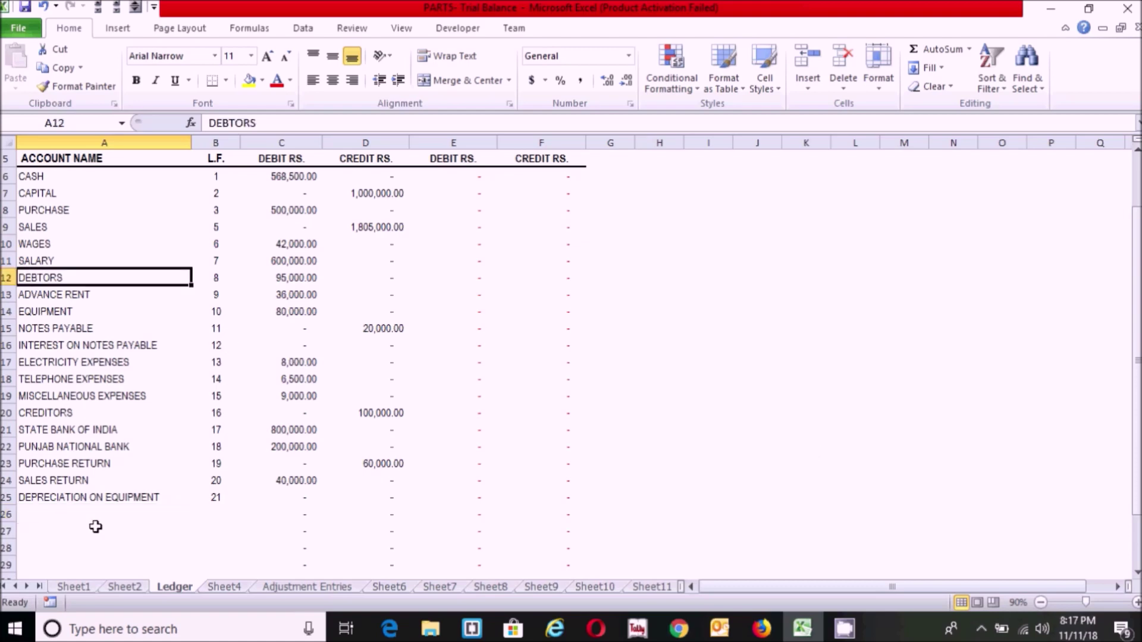
left_click(56, 512)
type("BAD ")
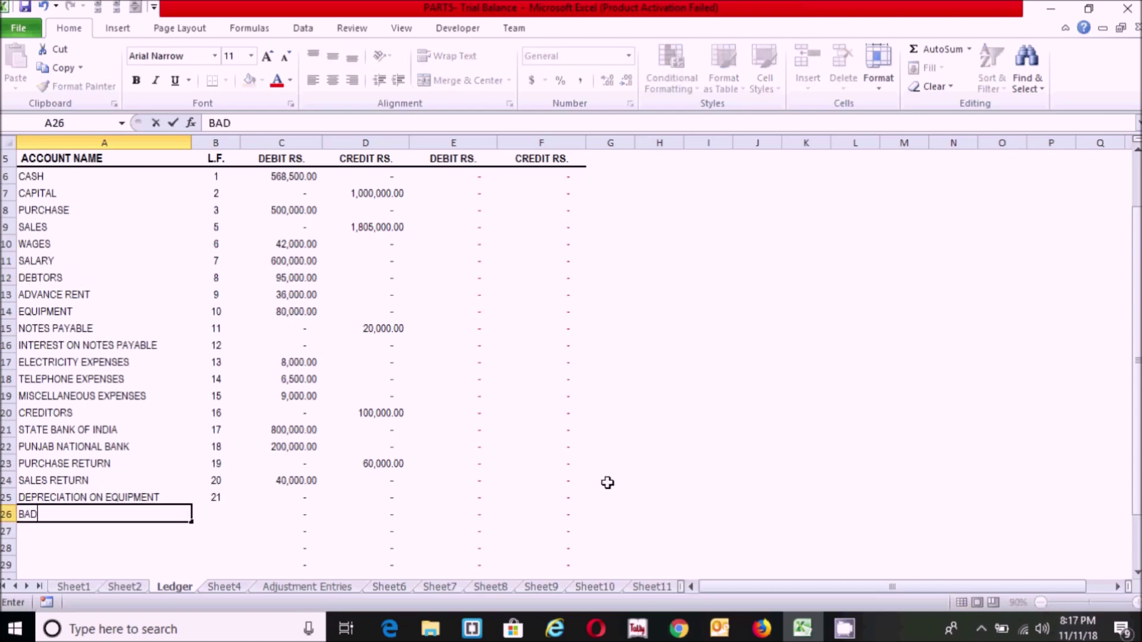
type("DEBT")
key("Tab")
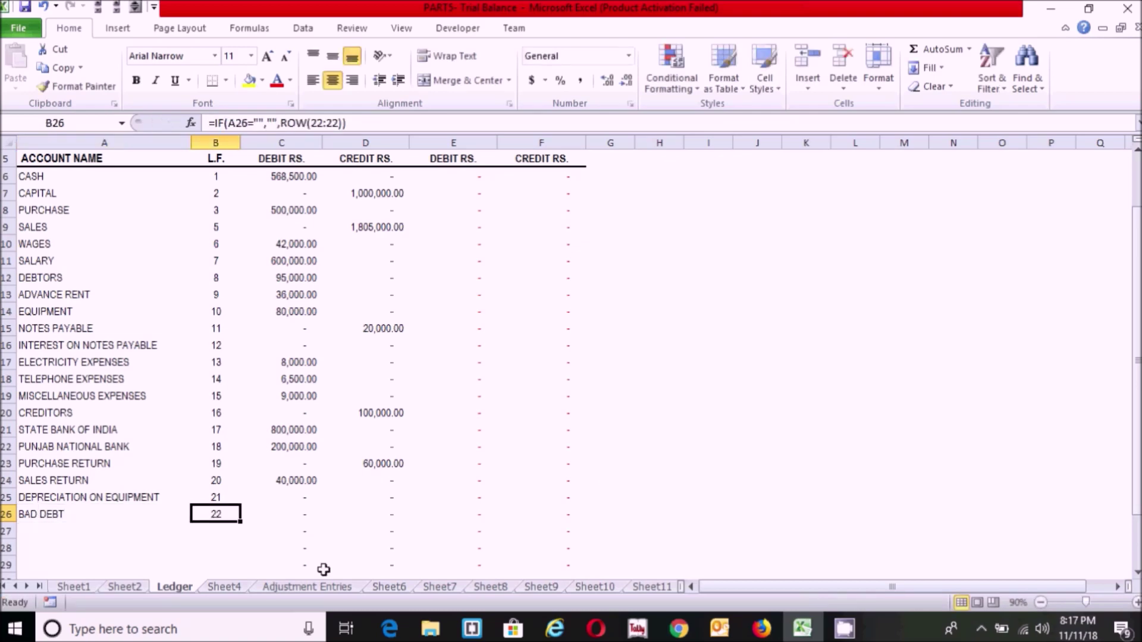
Step: On the Adjustment Entries sheet, date the third entry 31-12-2017 and enter BAD DEBT as its debit account
left_click(298, 589)
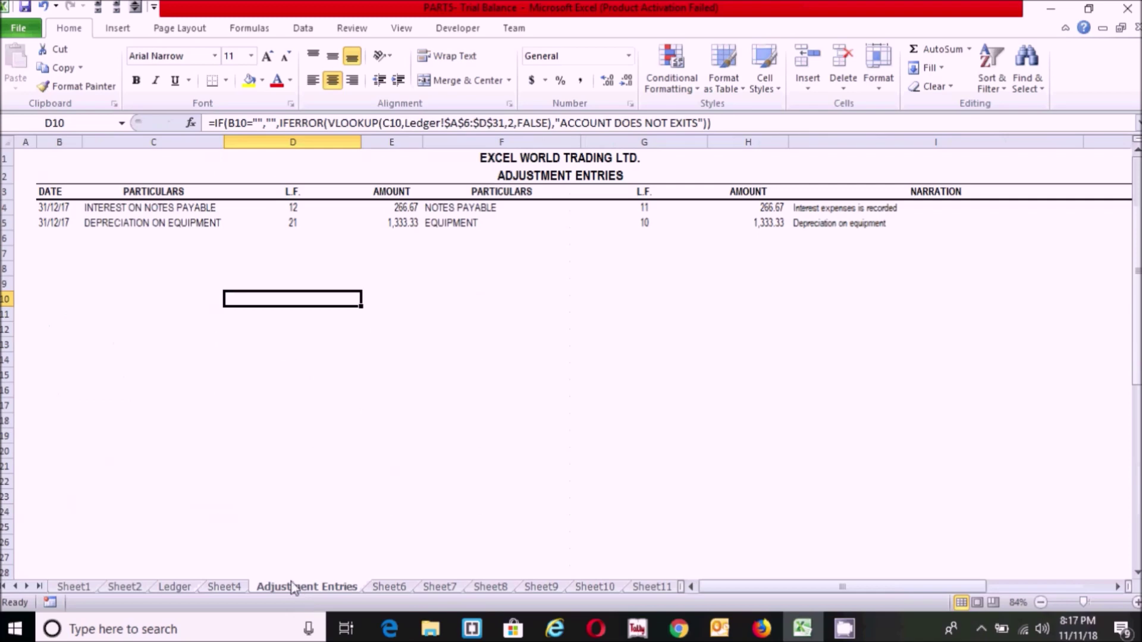
left_click(51, 239)
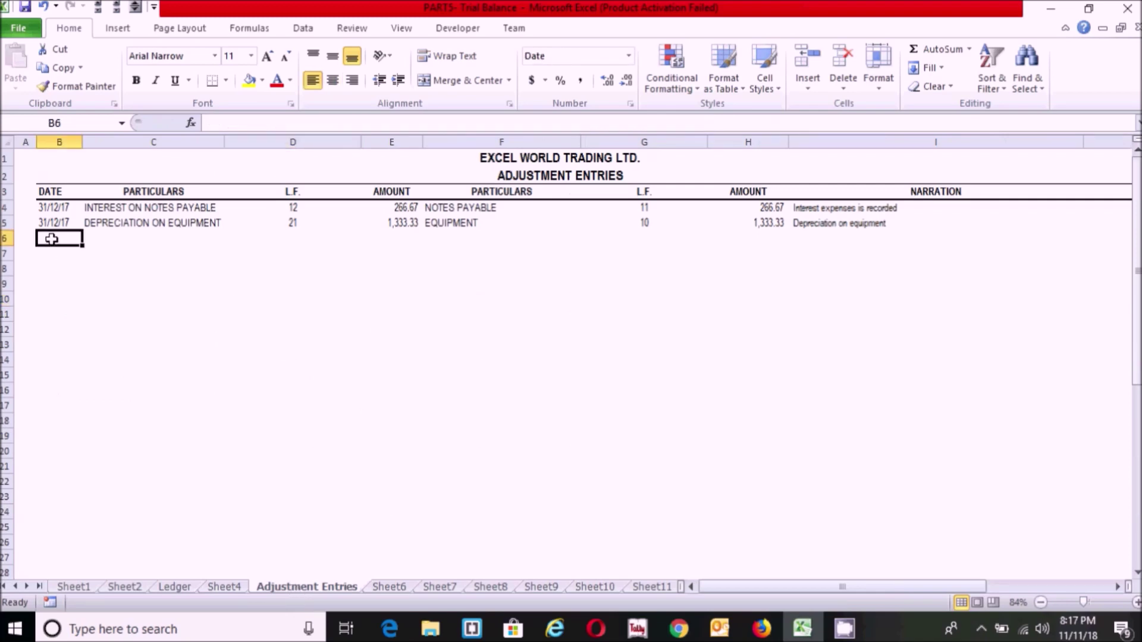
type("31-12-2017")
key("ctrl+Return")
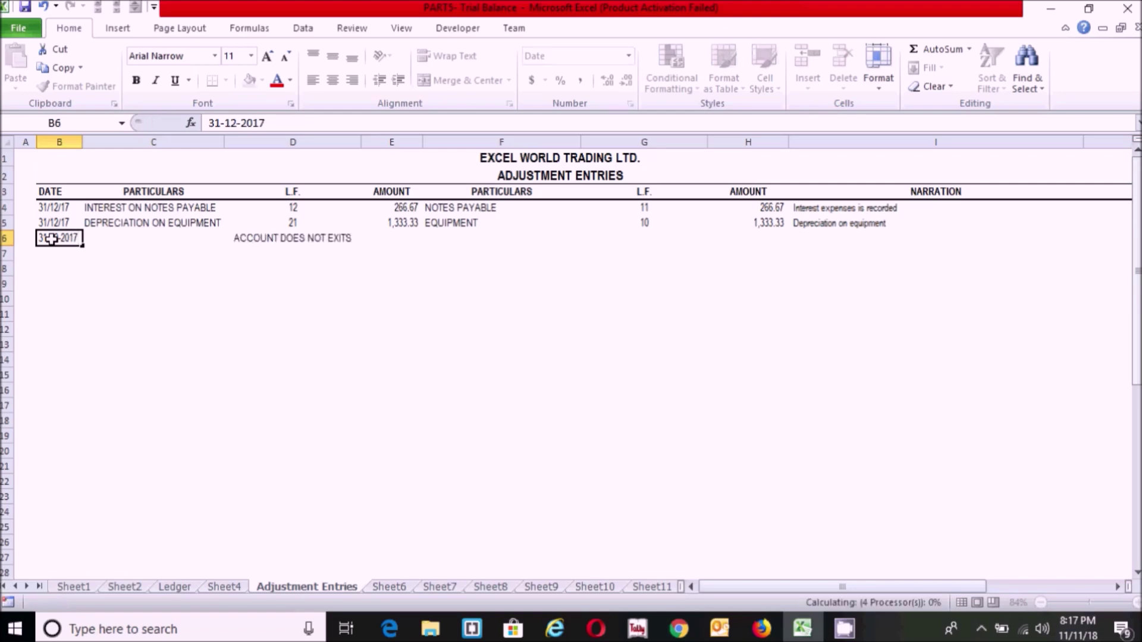
key("Tab")
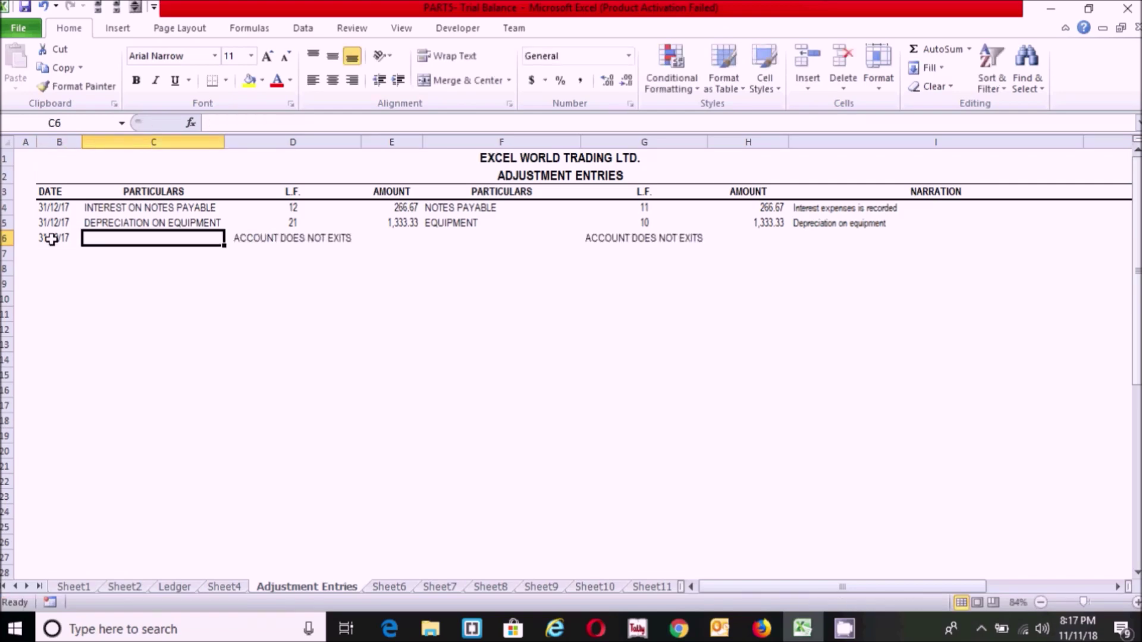
type("BAD DEBT")
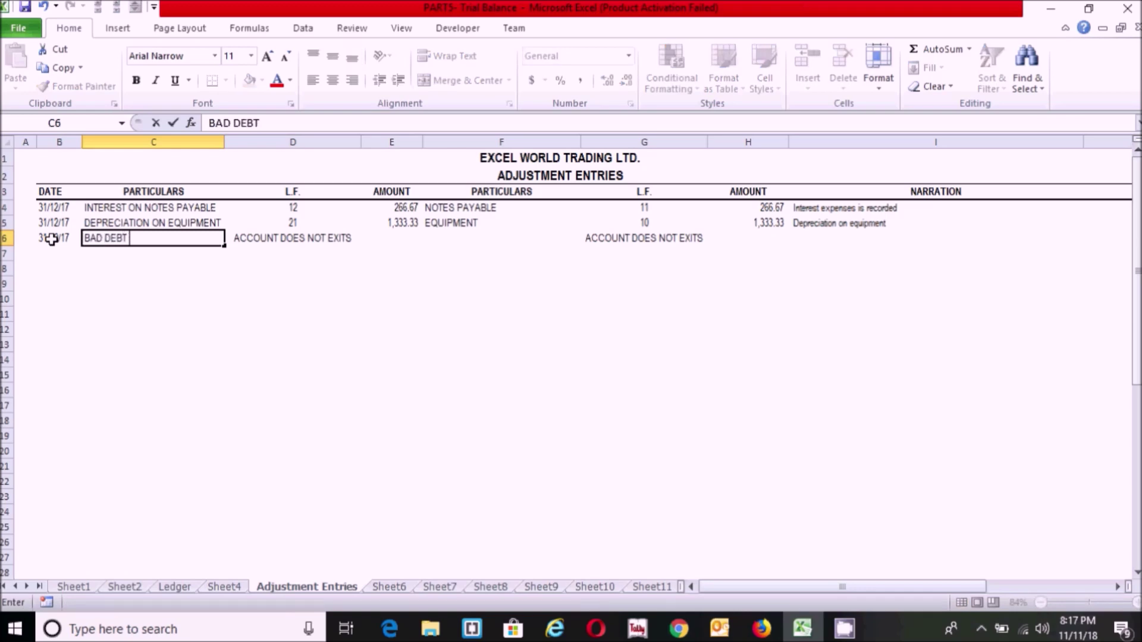
key("Tab")
Step: Complete the BAD DEBT entry in row 6 with a debit of 4750 and a matching 4750 credit to DEBTORS
key("Tab")
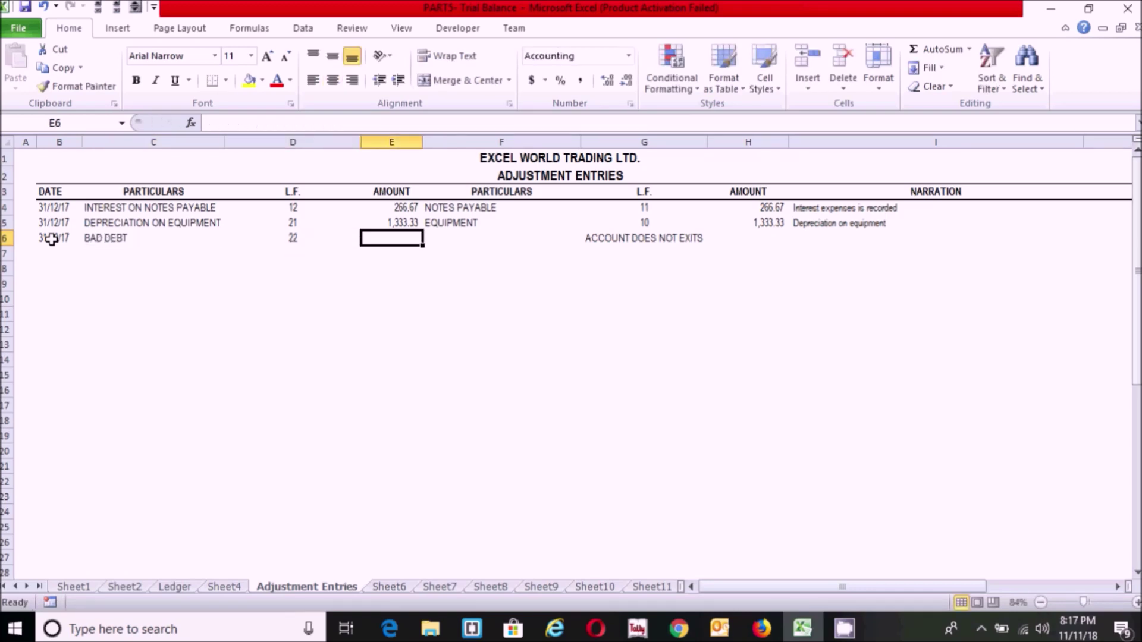
type("4750")
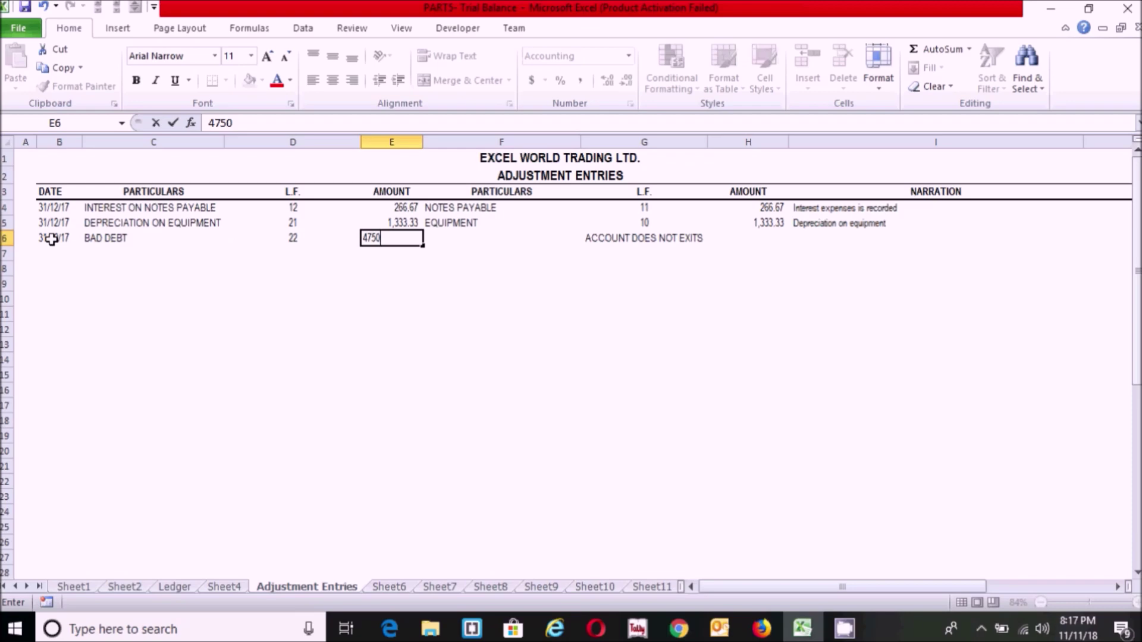
key("Tab")
type("DEBTORS")
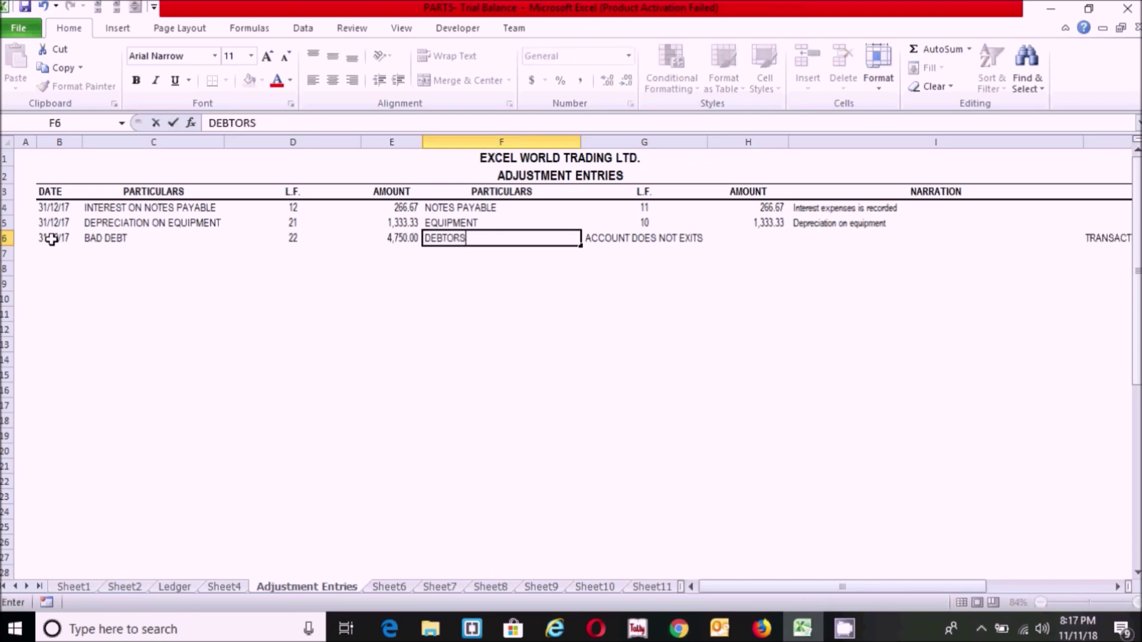
key("Tab")
key("Tab")
type("4750")
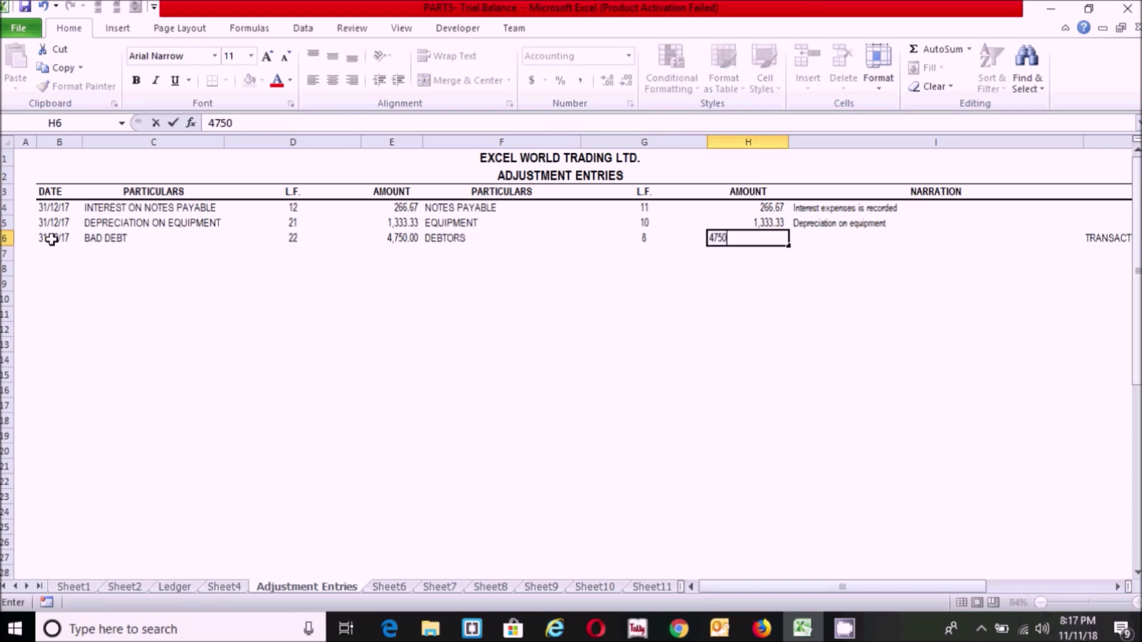
key("Tab")
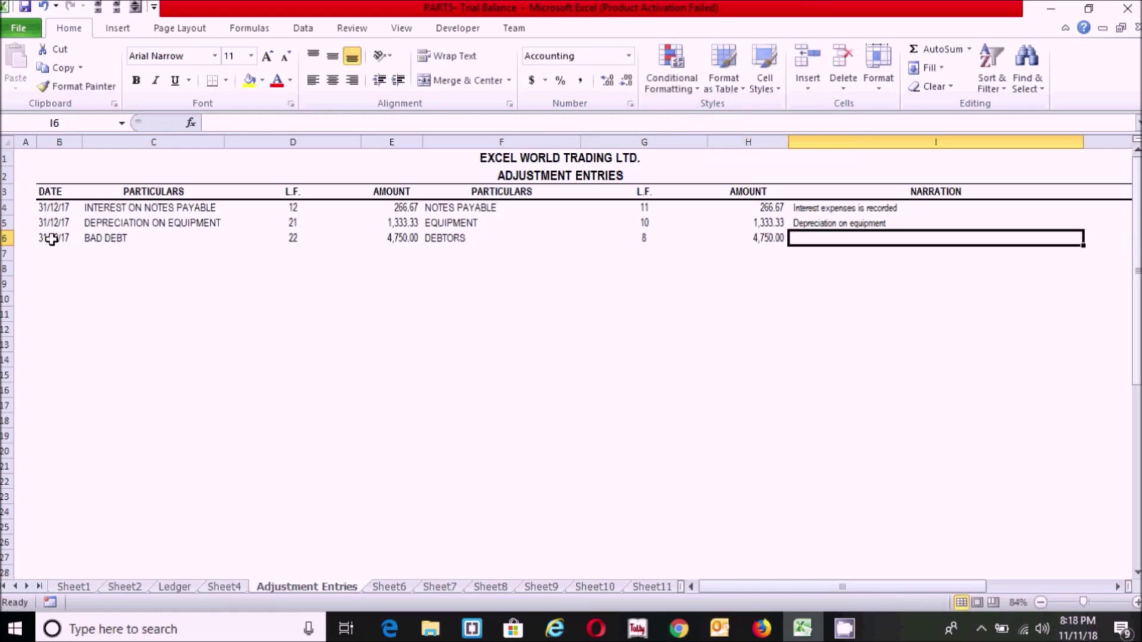
Step: Enter the narration "Bad debt is written off" for the bad debt entry in I6
type("Bad debt is written")
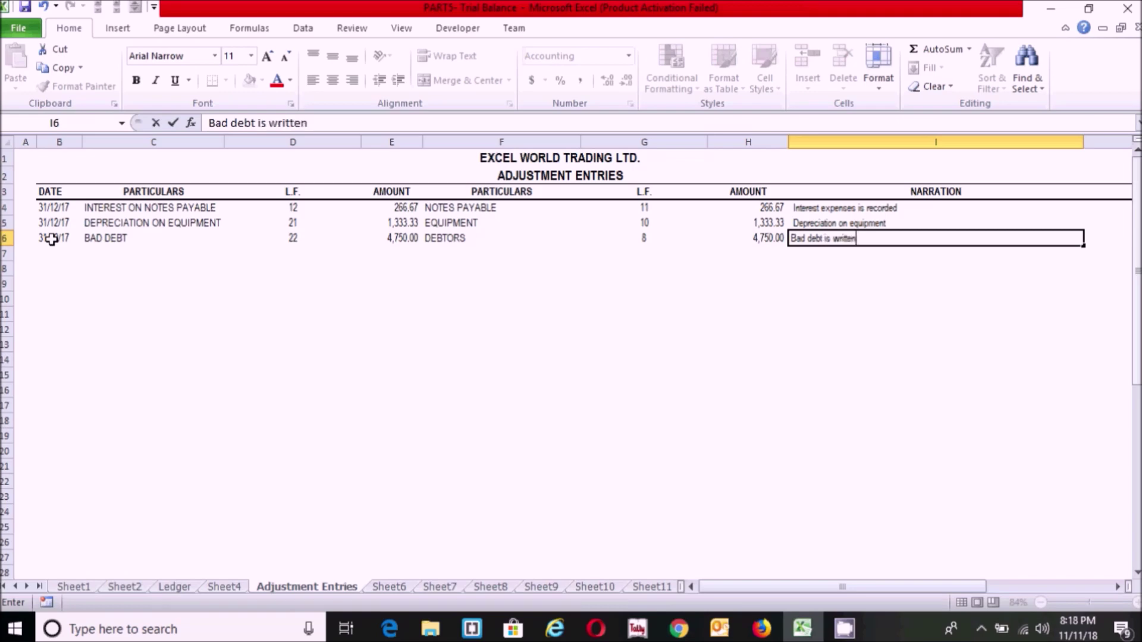
type(" off")
key("Return")
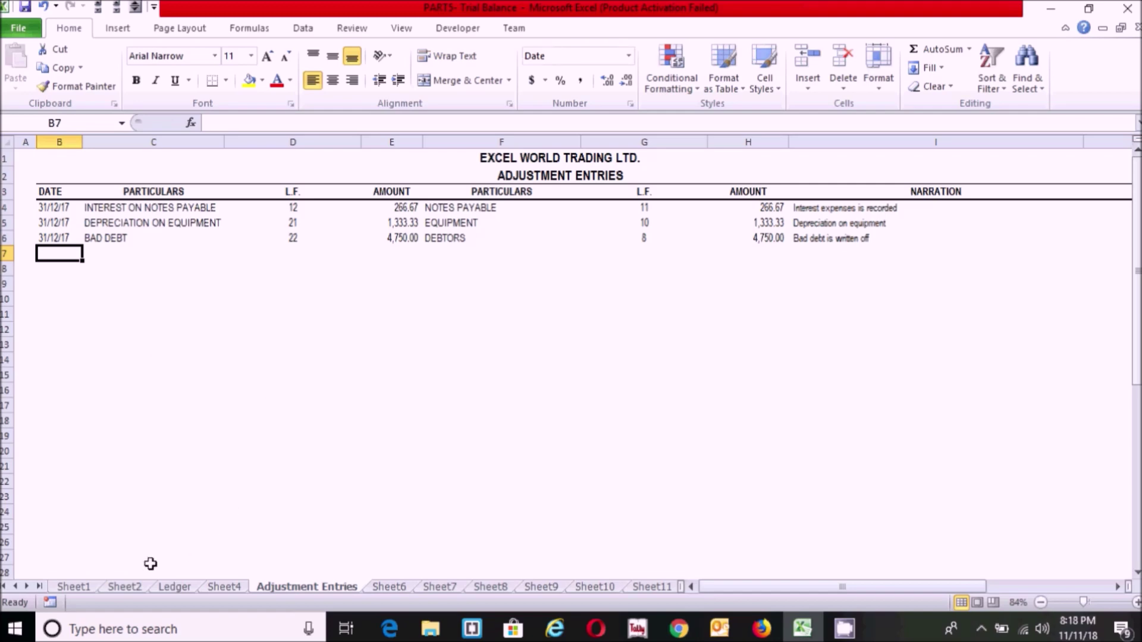
Step: Check the bad debt provision item in Sheet2's adjustments list and add the account PROVISION FOR BAD DEBT in A27 of the Ledger
left_click(129, 588)
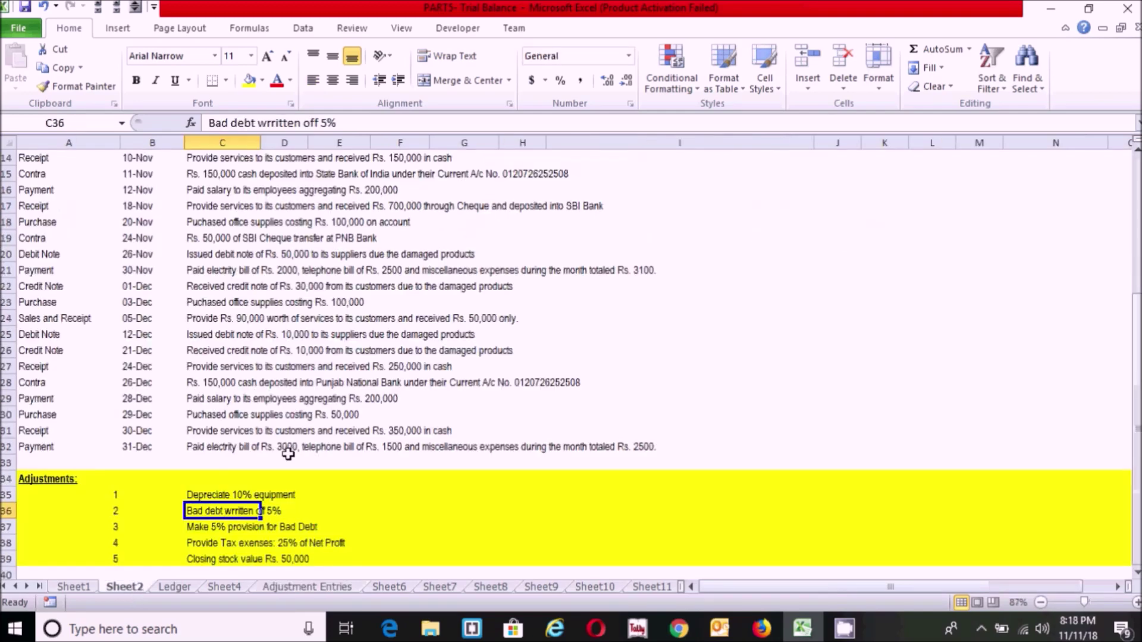
left_click(198, 529)
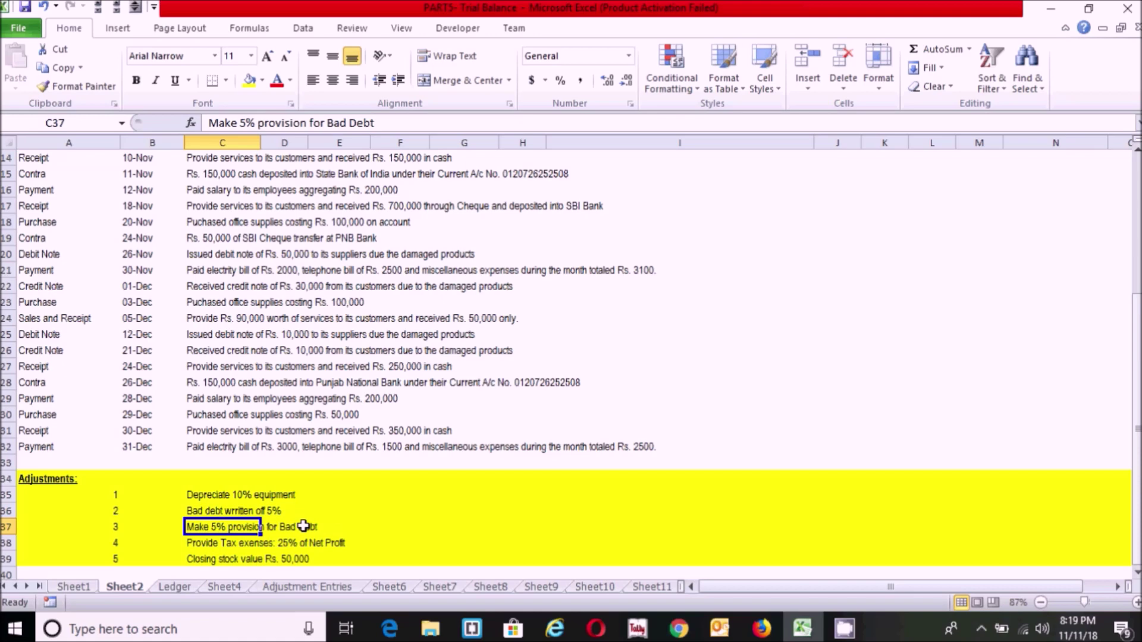
left_click(181, 585)
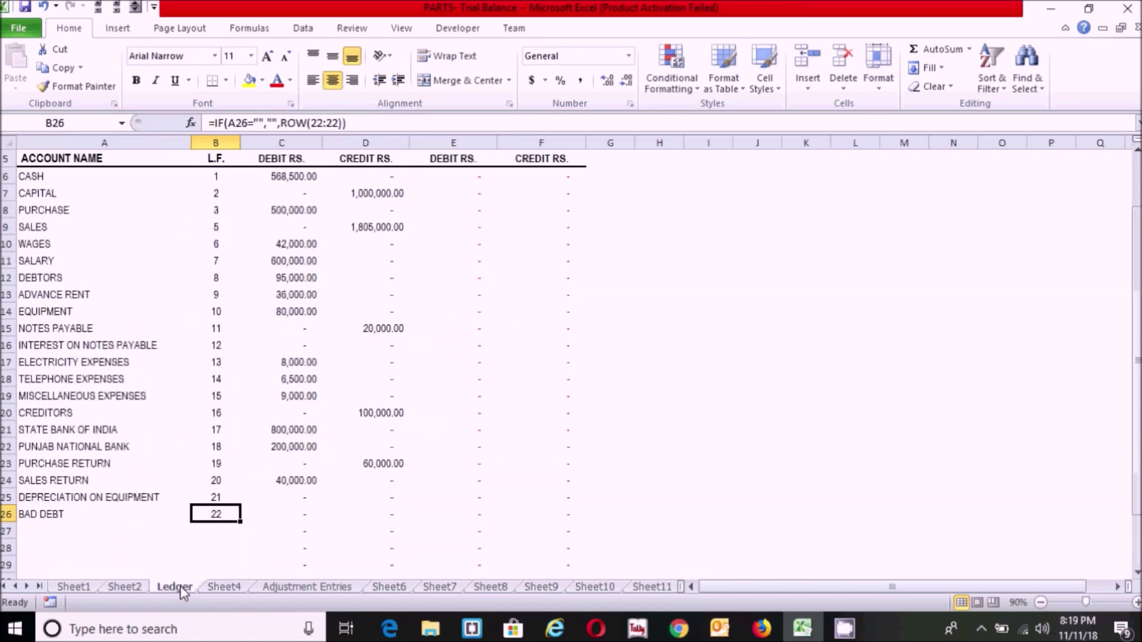
left_click(50, 535)
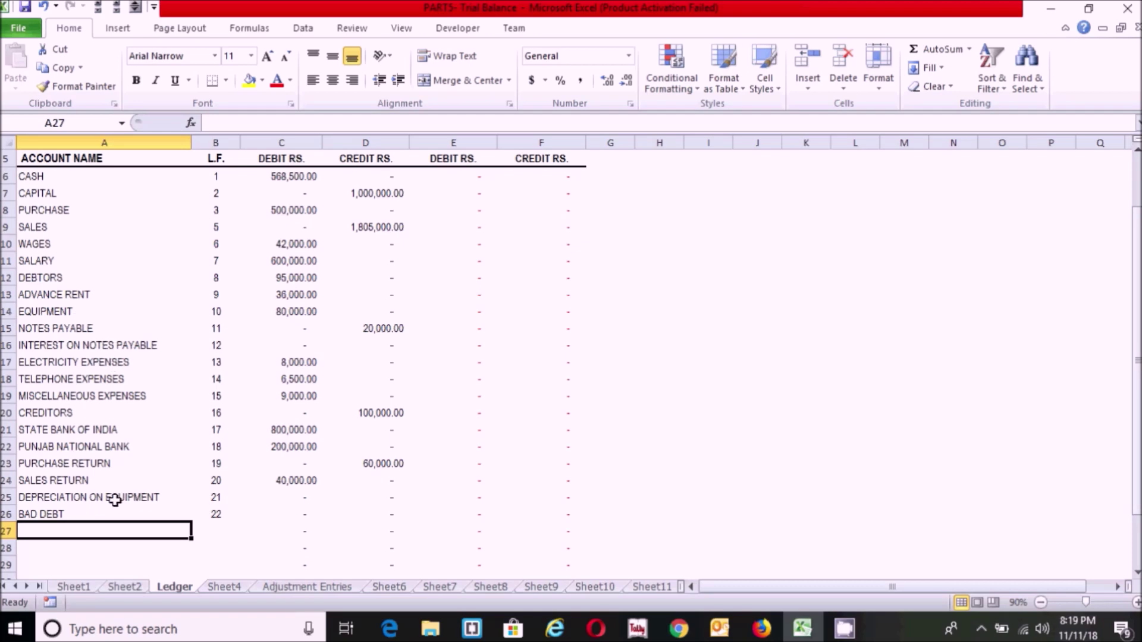
type("P")
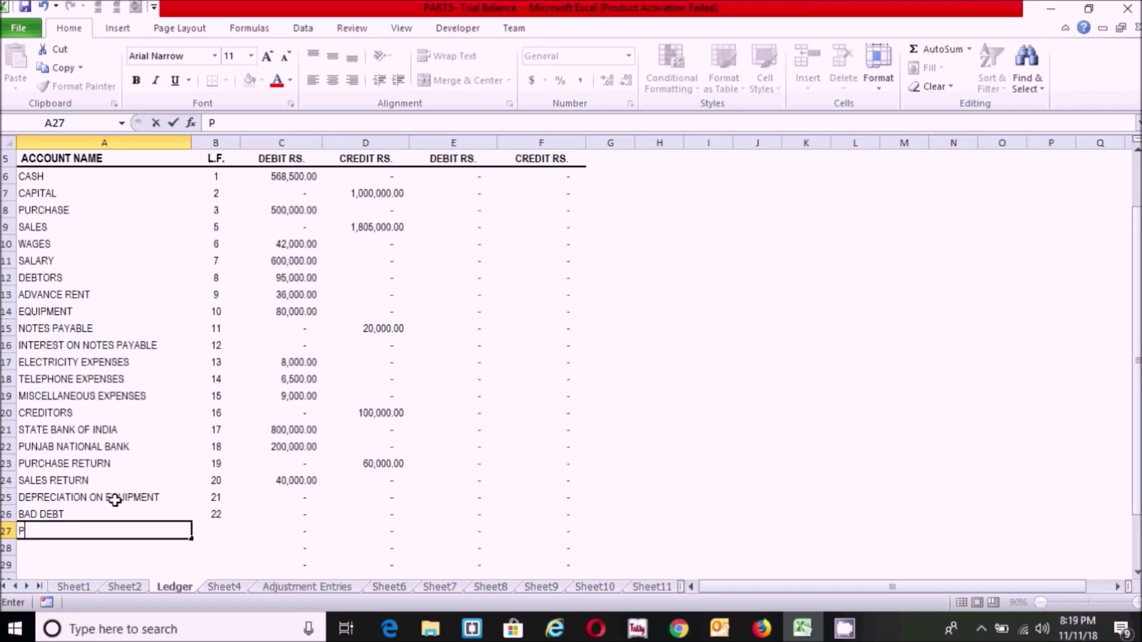
type("ROVISION F")
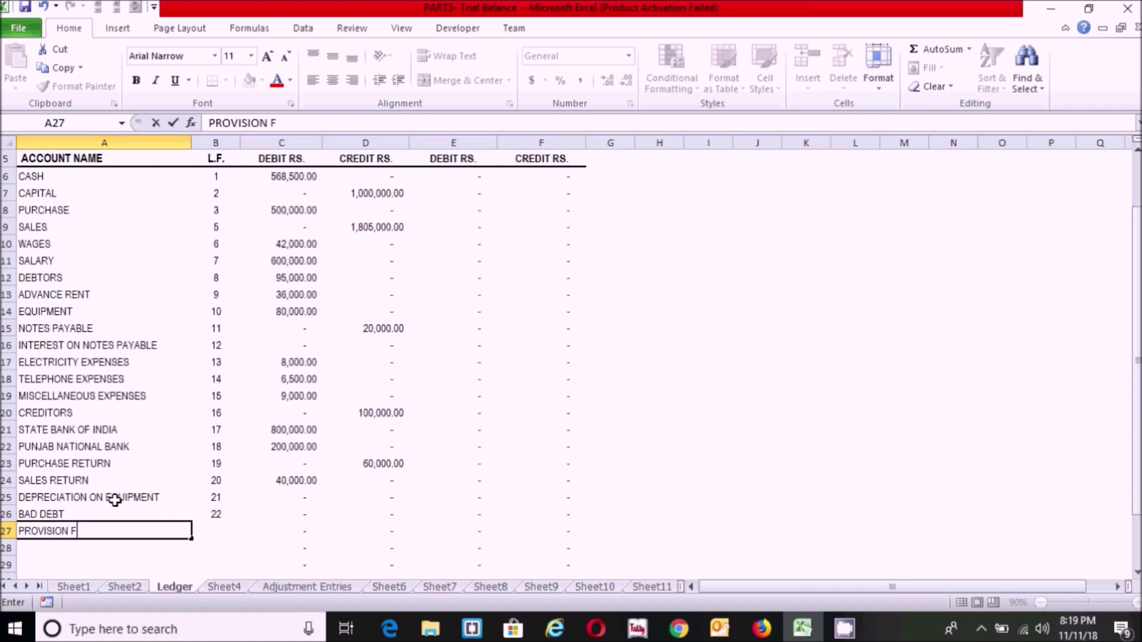
type("OR BAD DEBT")
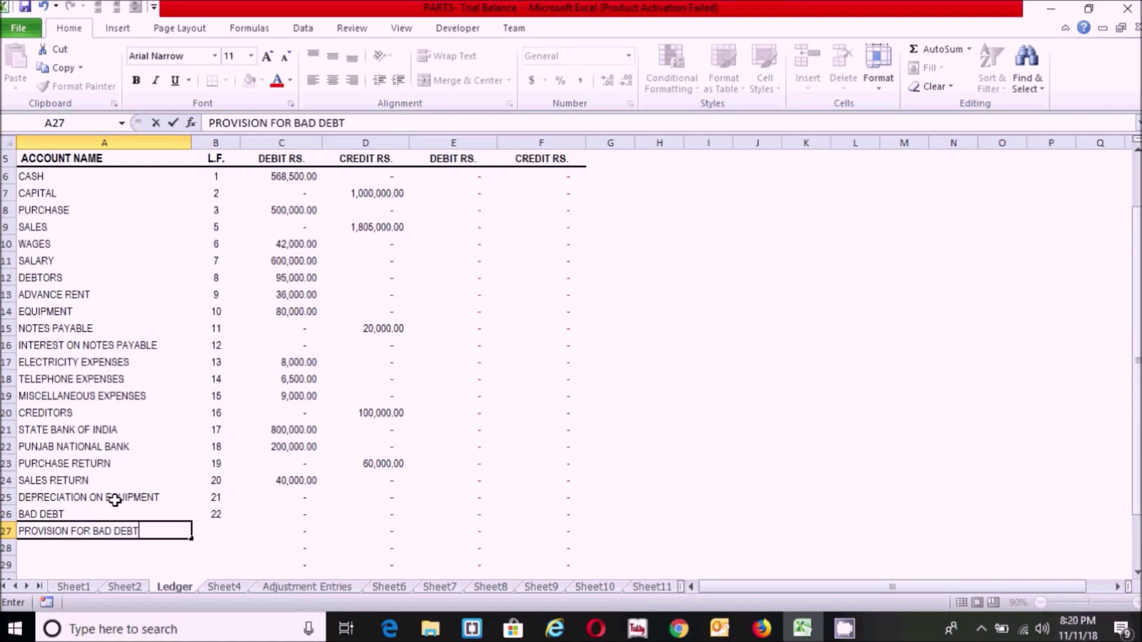
key("Tab")
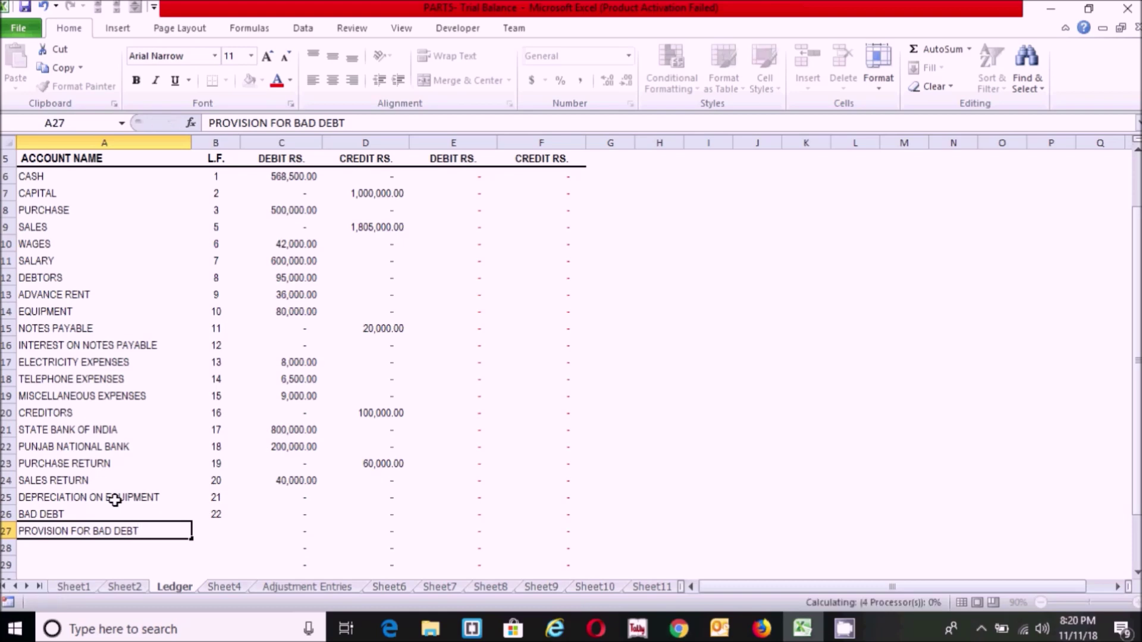
Step: On the Adjustment Entries sheet, date the fourth entry 31-12-2017 and enter PROVISION FOR BAD DEBT as its debit account
left_click(308, 588)
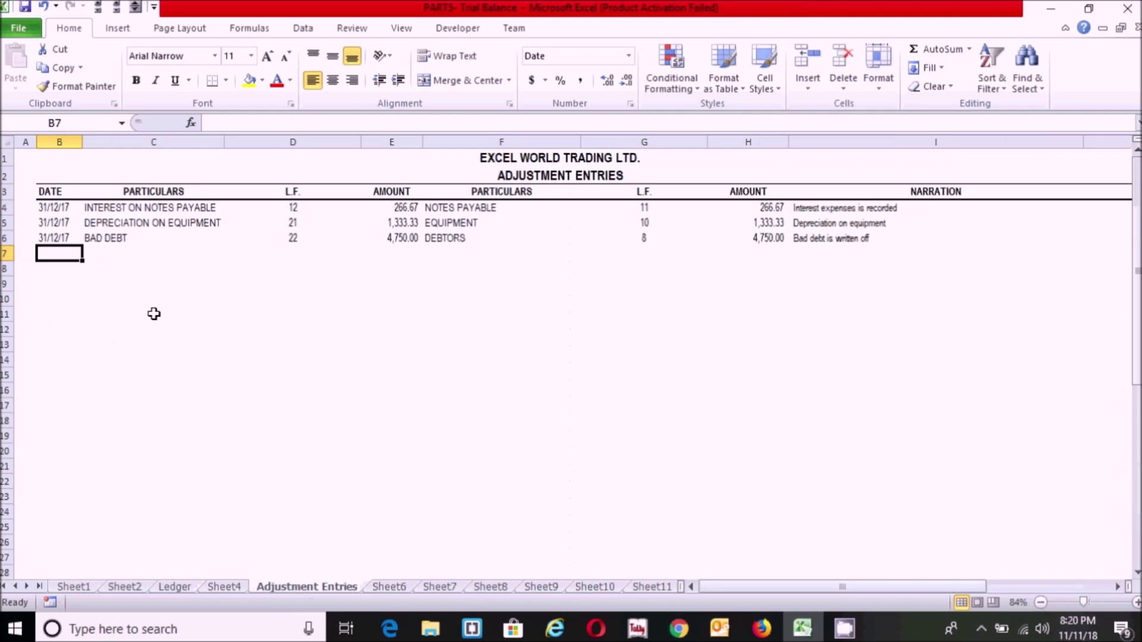
type("31-12-20")
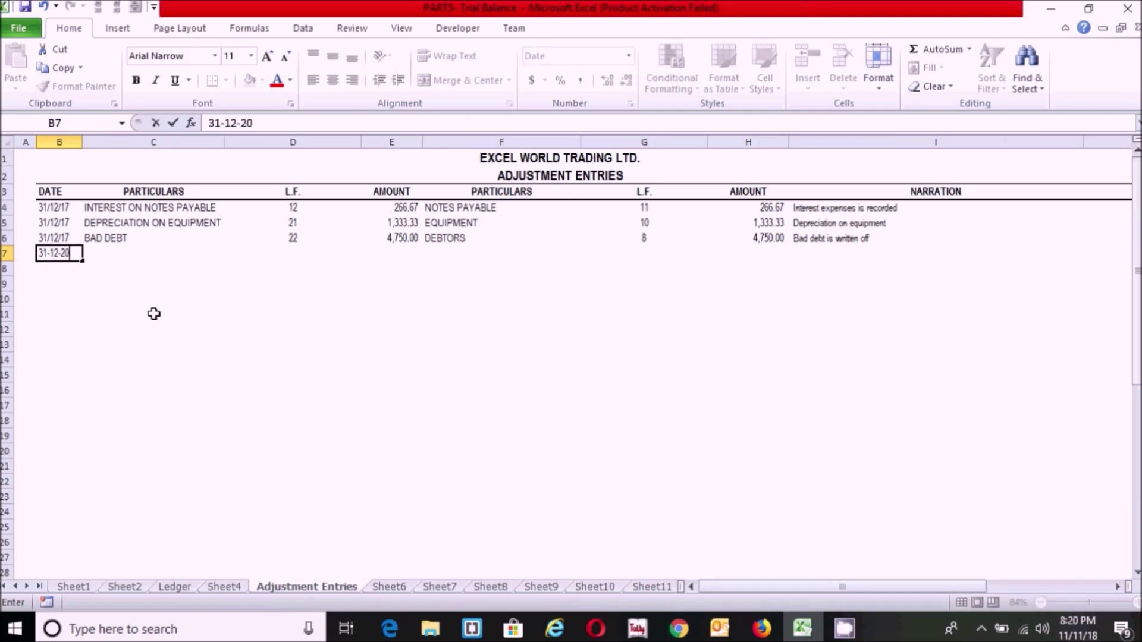
type("17")
key("Tab")
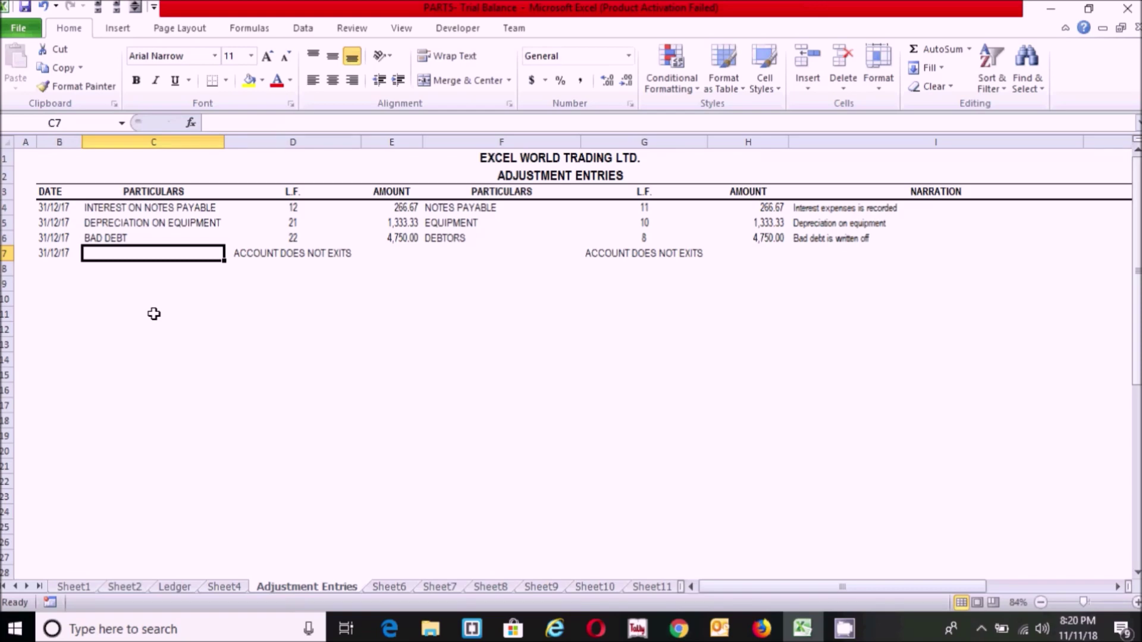
type("PROVISIO")
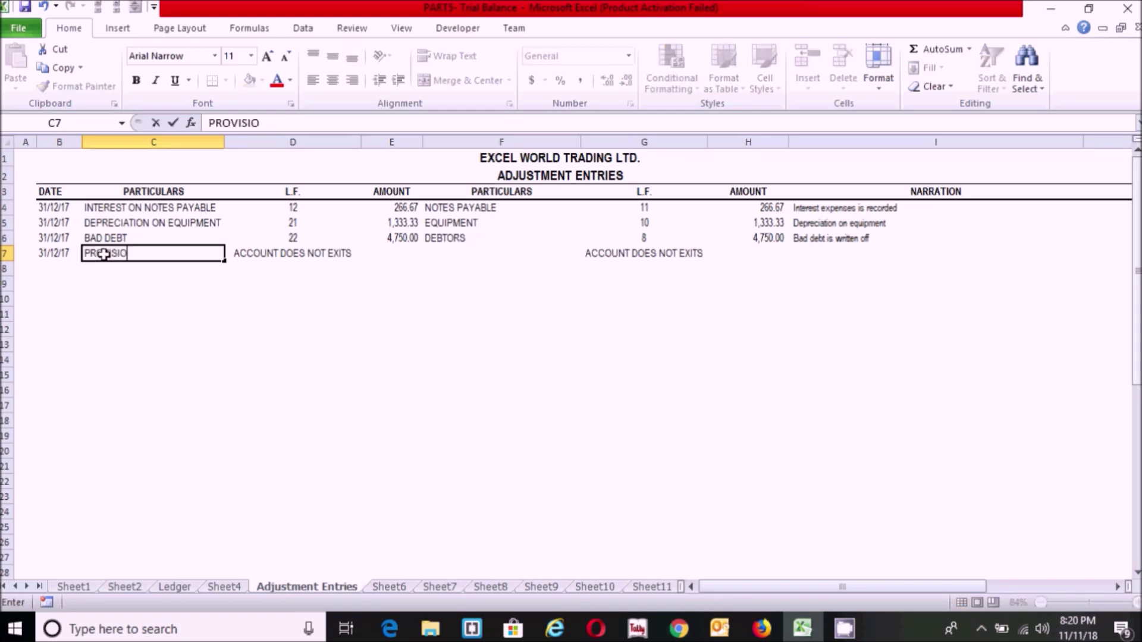
type("N FOR BA")
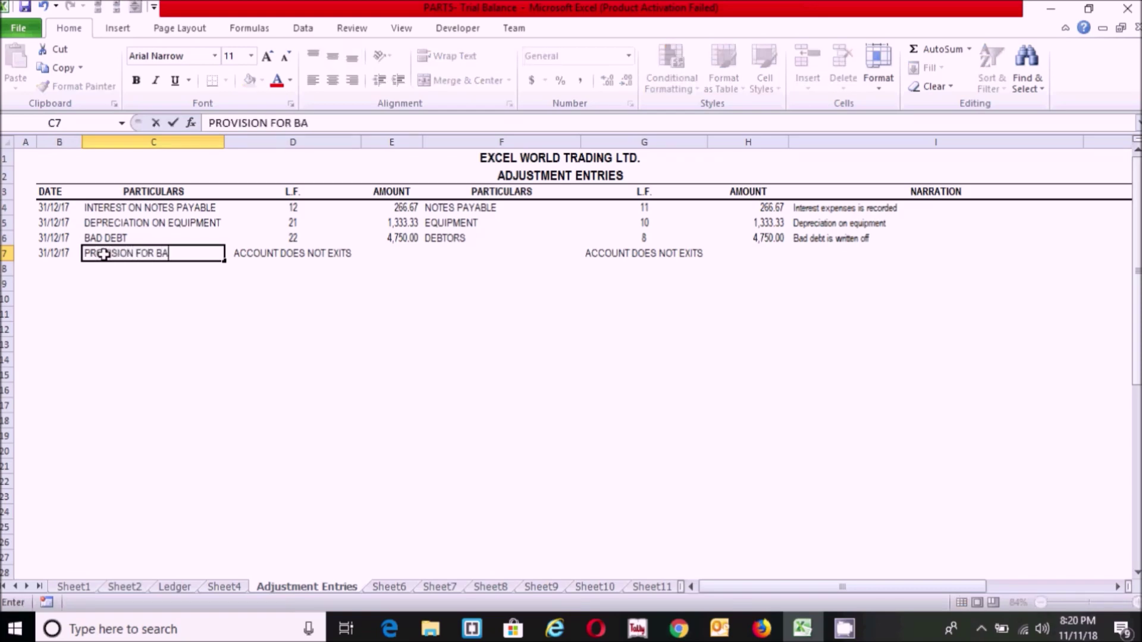
type("D DEBT")
key("Tab")
key("Tab")
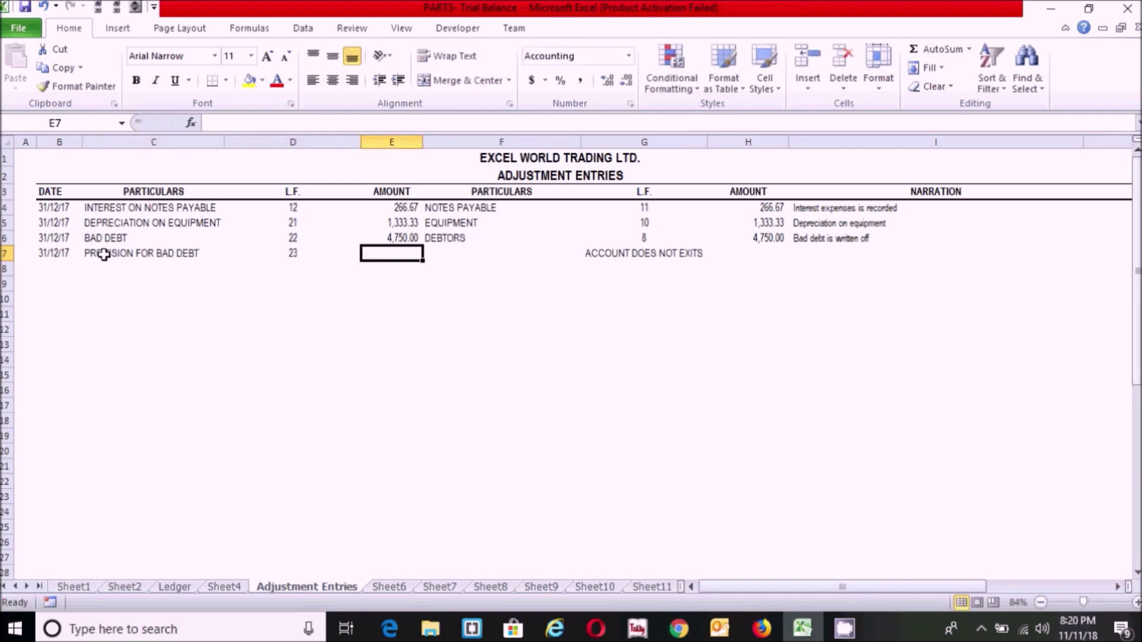
Step: Complete the provision entry in row 7 with a debit of 4512.50 and a matching 4512.50 credit to DEBTORS
type("4512.5")
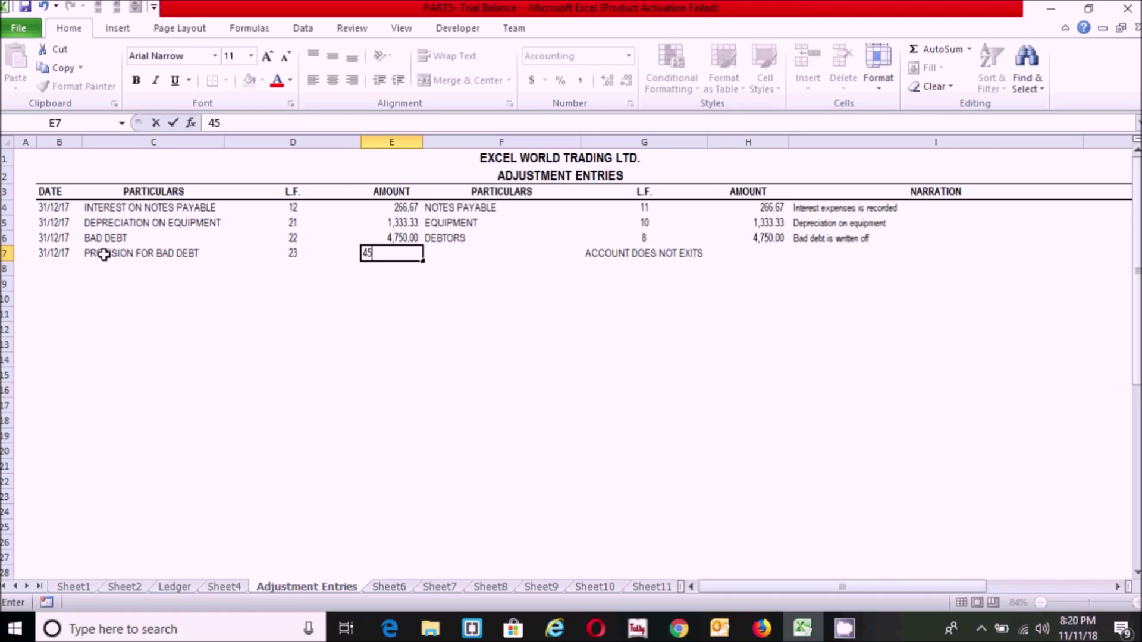
key("Tab")
type("DEBTORS")
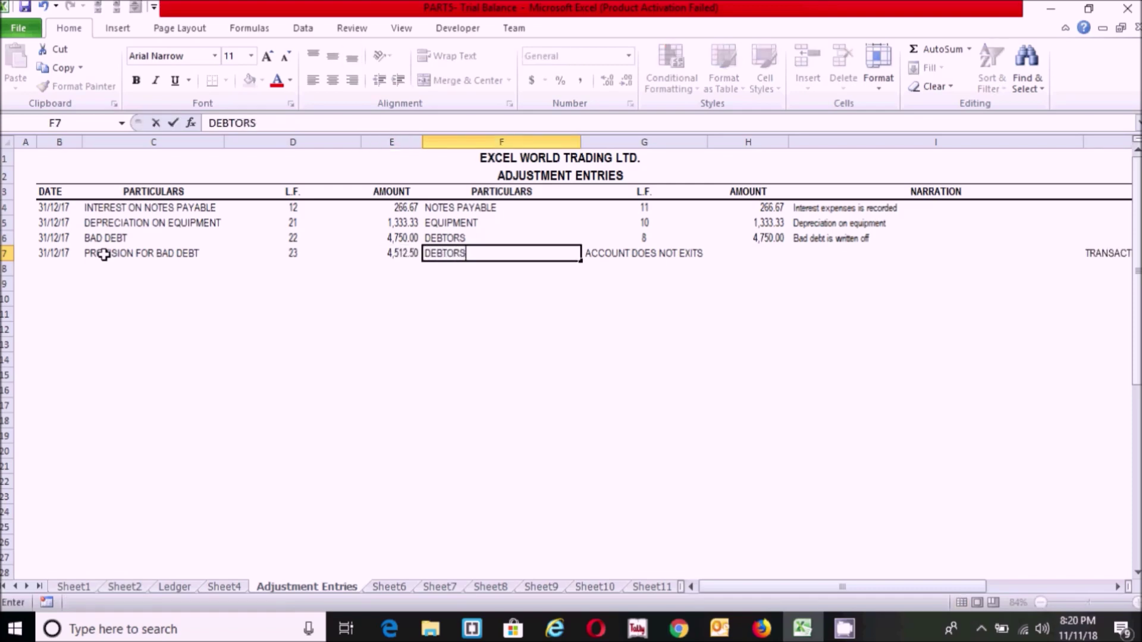
key("Tab")
key("Tab")
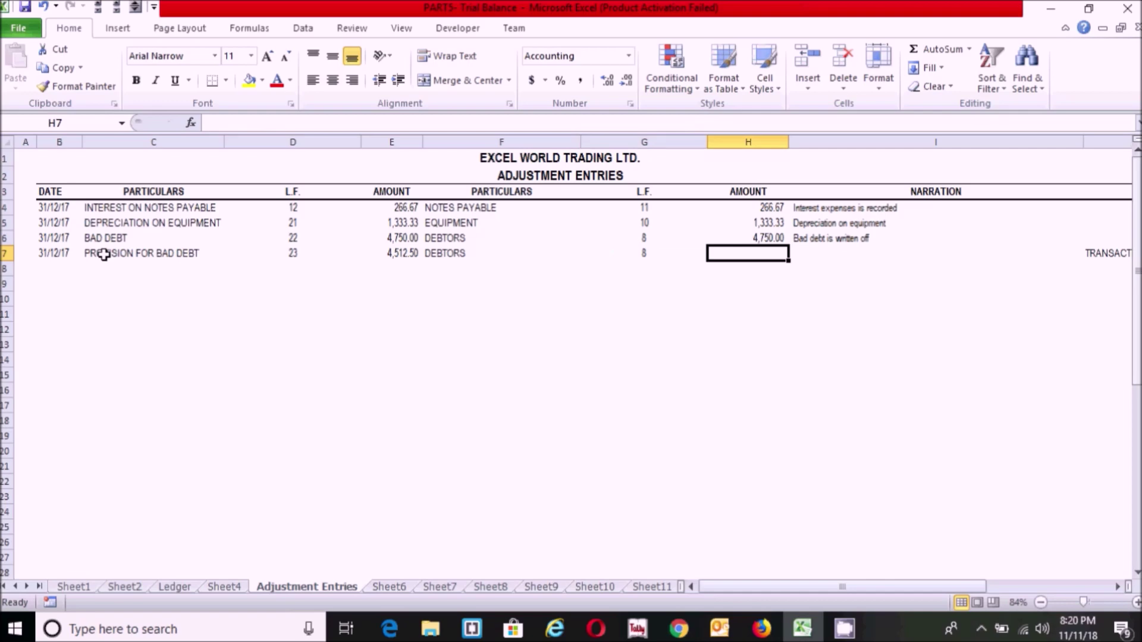
type("4512.50")
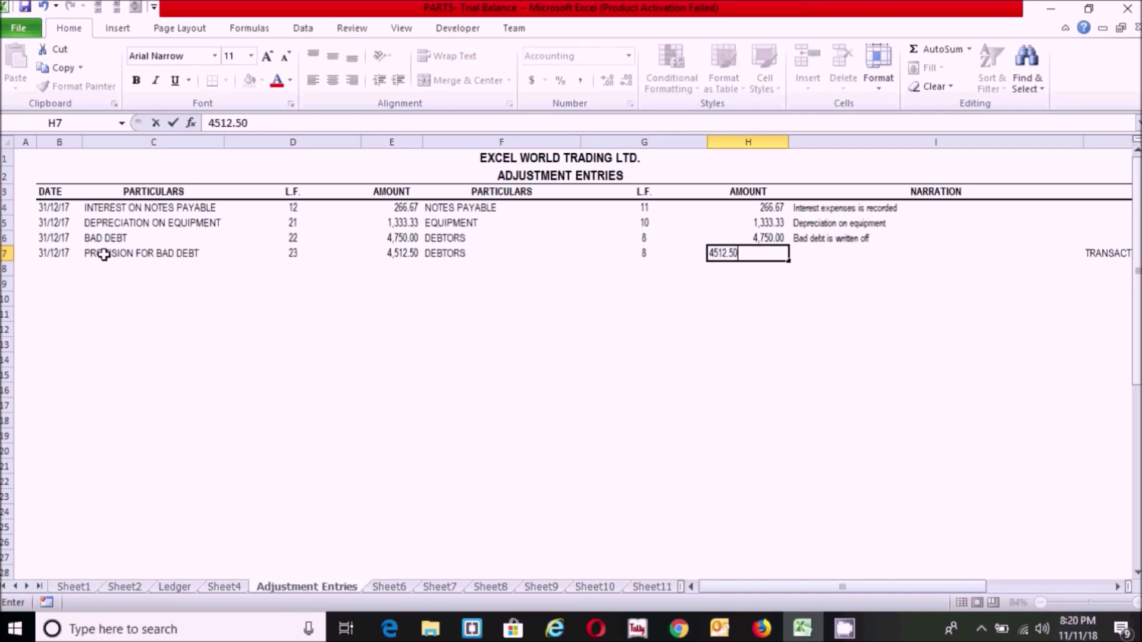
key("Tab")
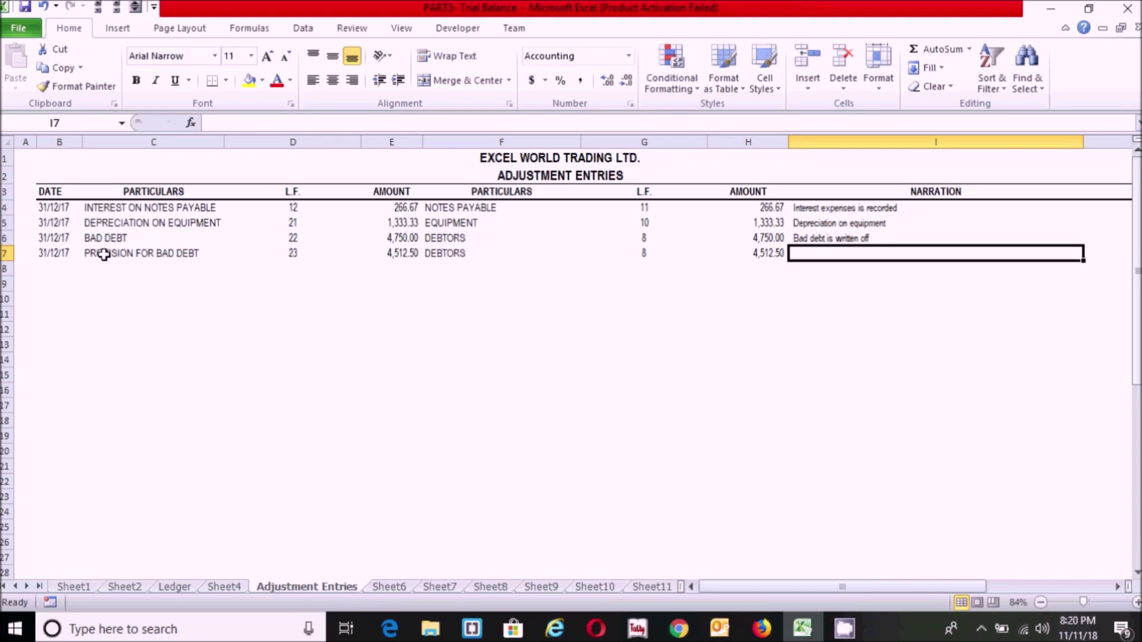
Step: Enter the narration "Provision for bad debt is recorded" for the provision entry in I7
type("Pro")
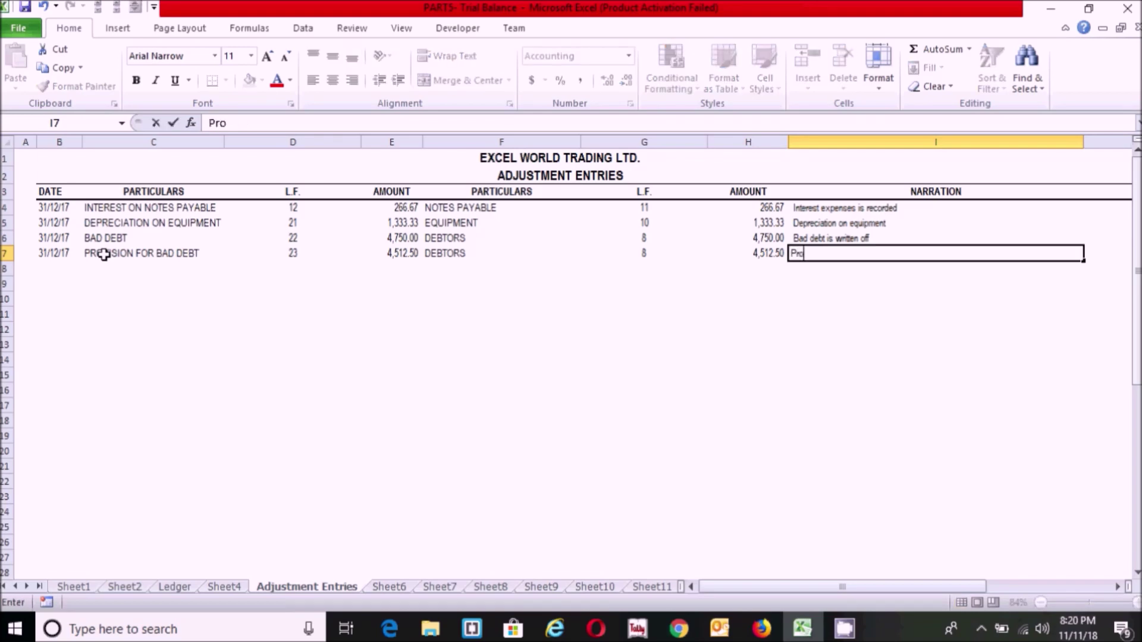
type("vision for bad d")
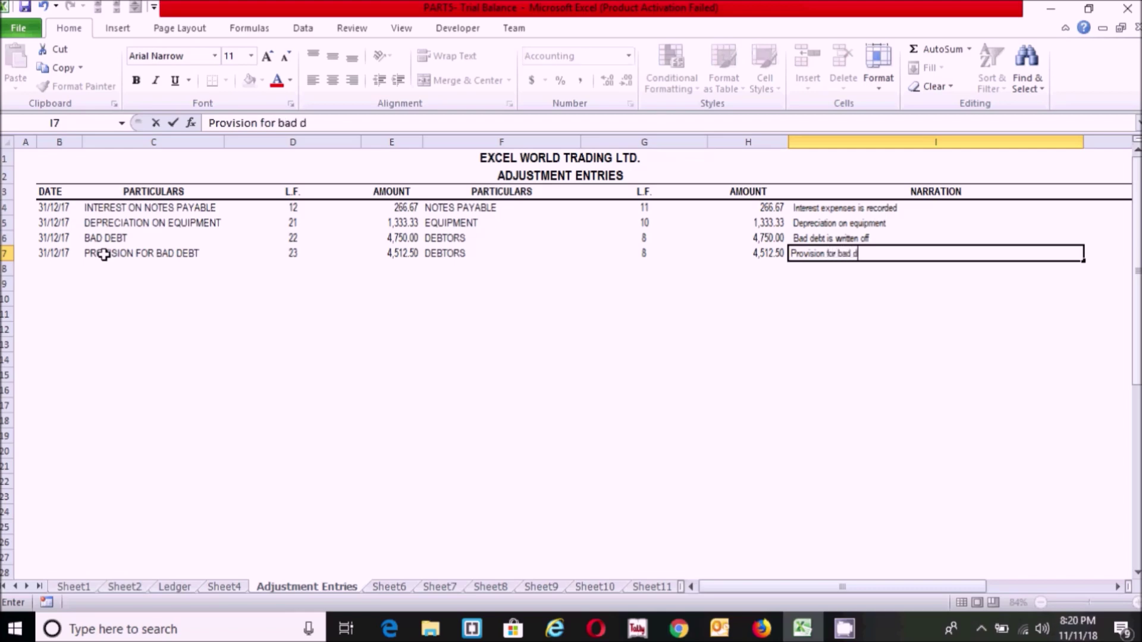
type("ebt is recorded")
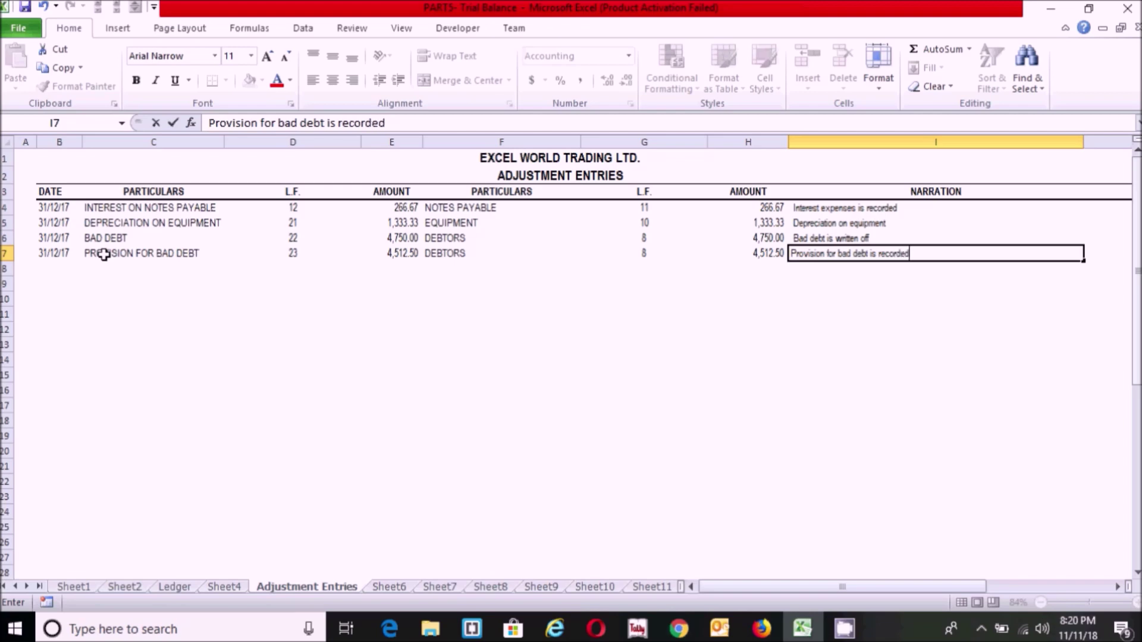
key("Return")
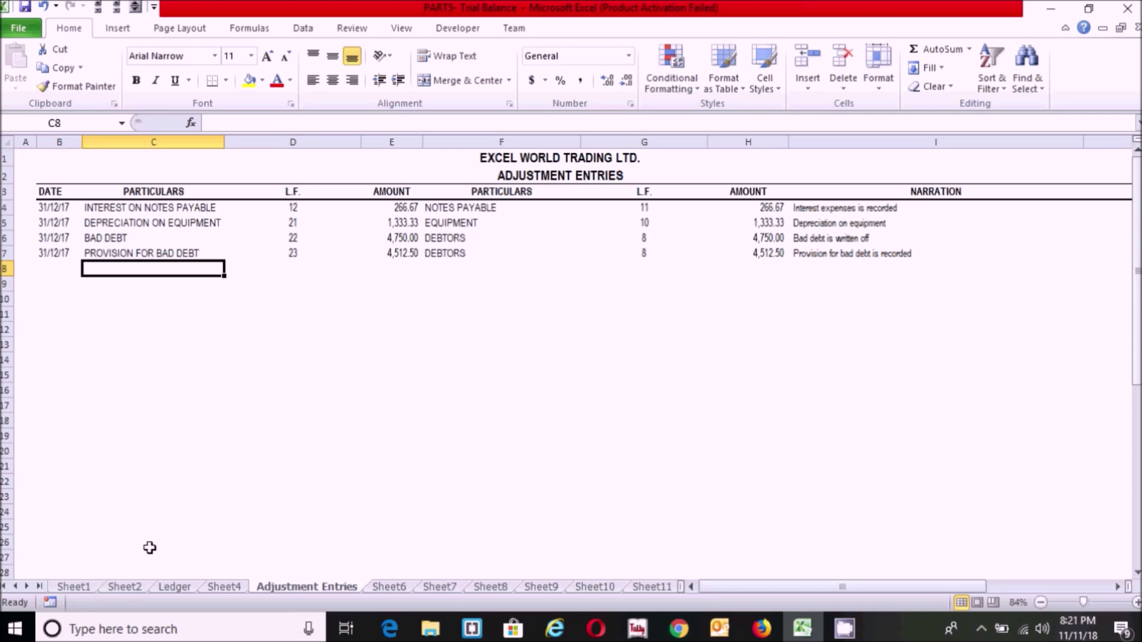
Step: Examine the tax expenses and closing stock items in Sheet2's adjustments list
left_click(128, 587)
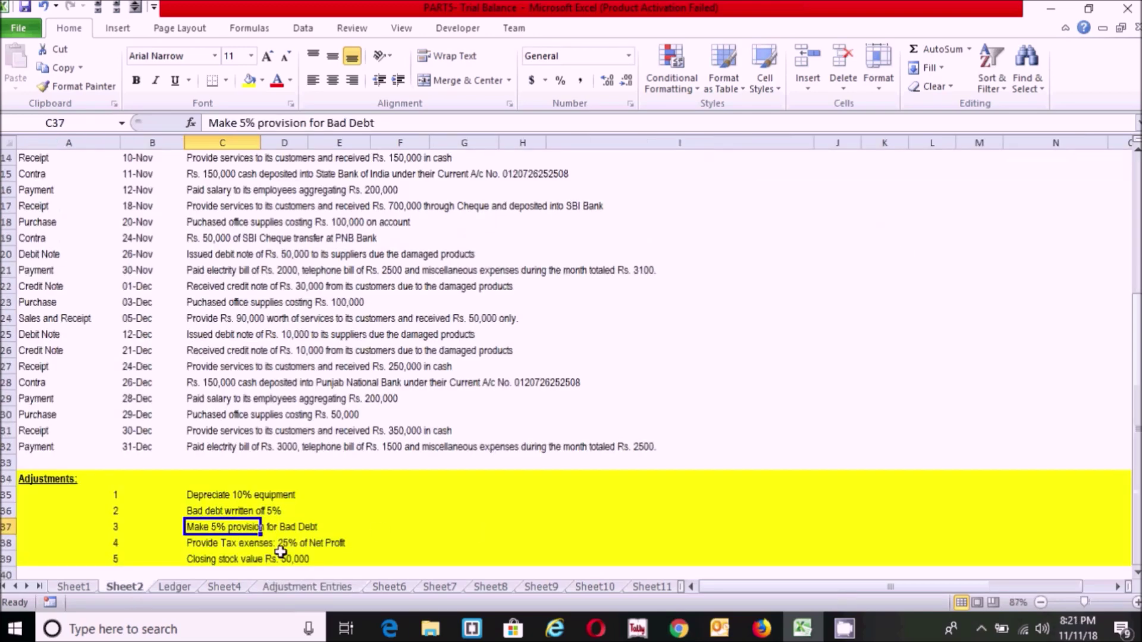
left_click(205, 543)
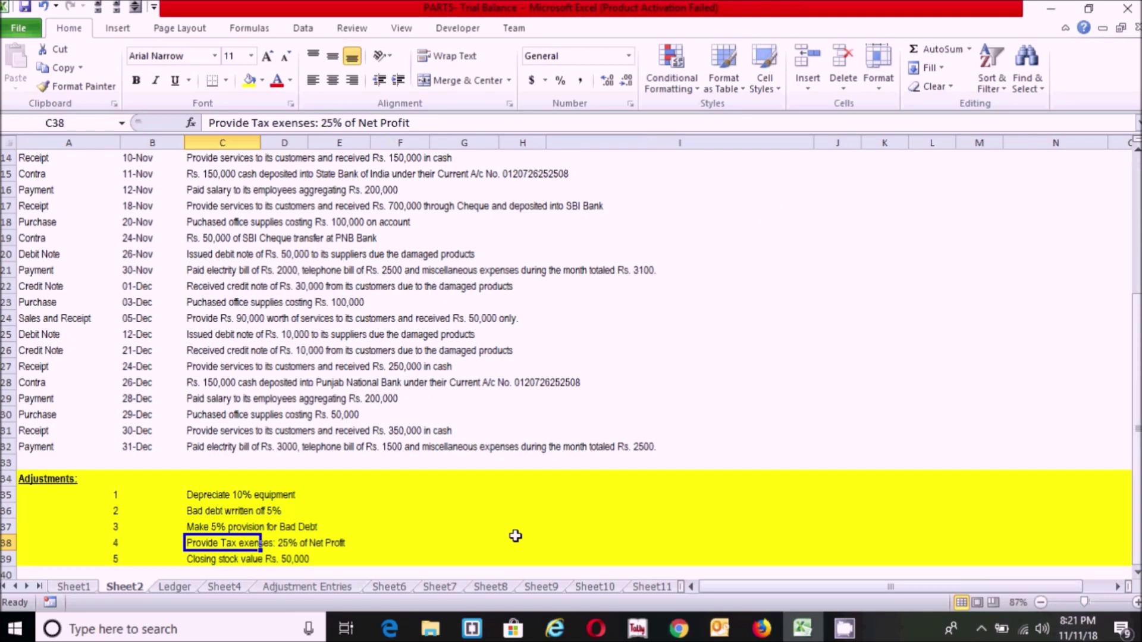
left_click(408, 539)
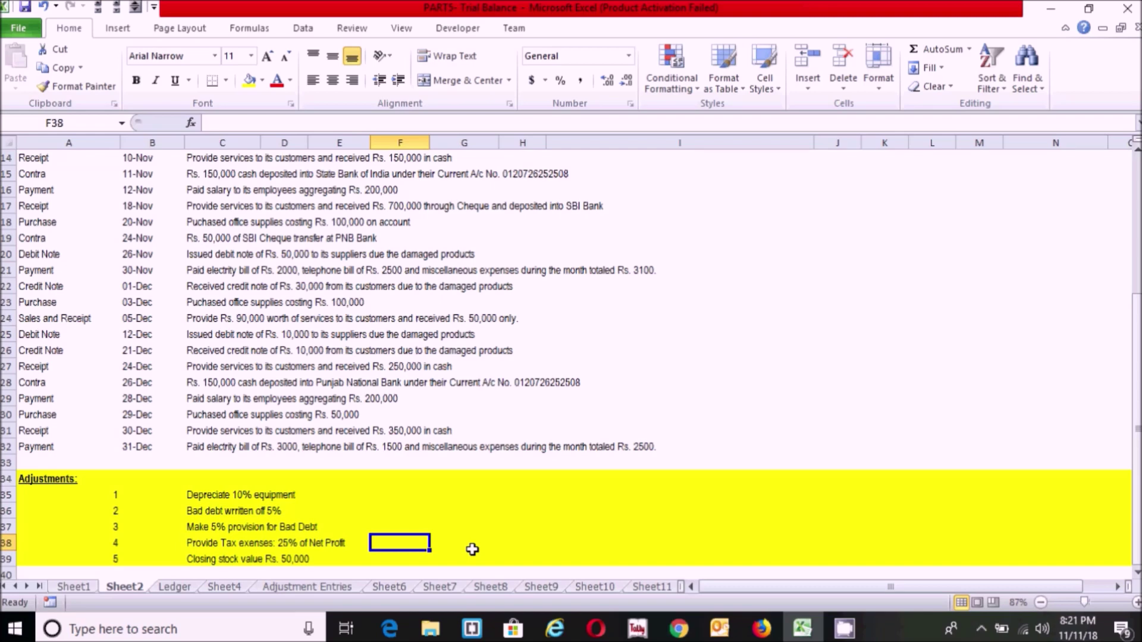
left_click(287, 558)
left_click_drag(360, 552, 282, 559)
left_click(344, 558)
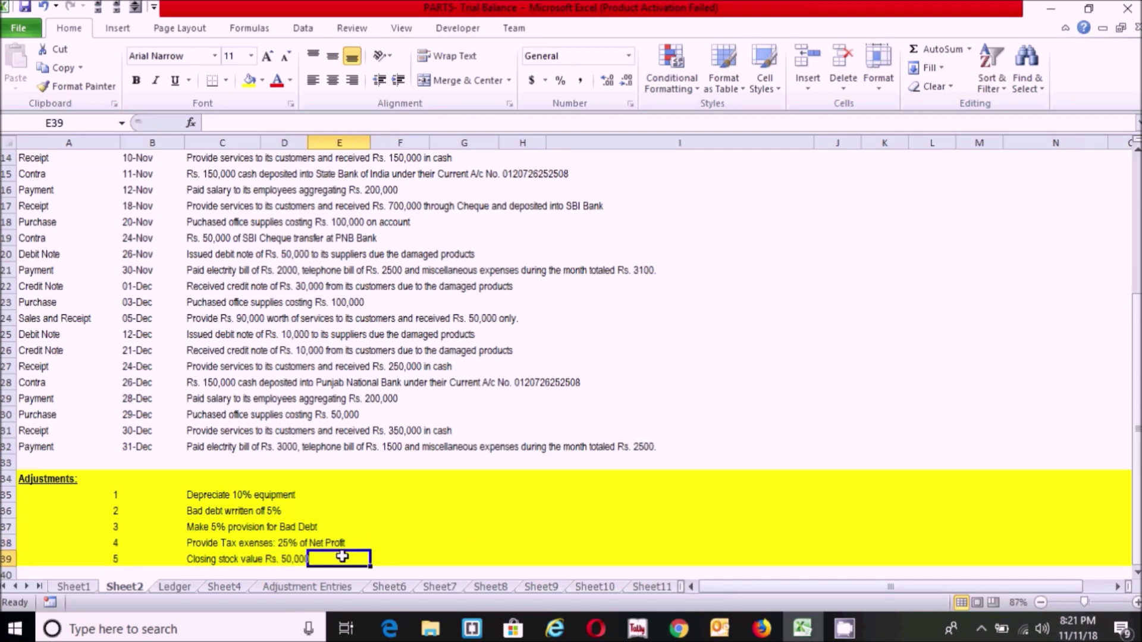
left_click(402, 557)
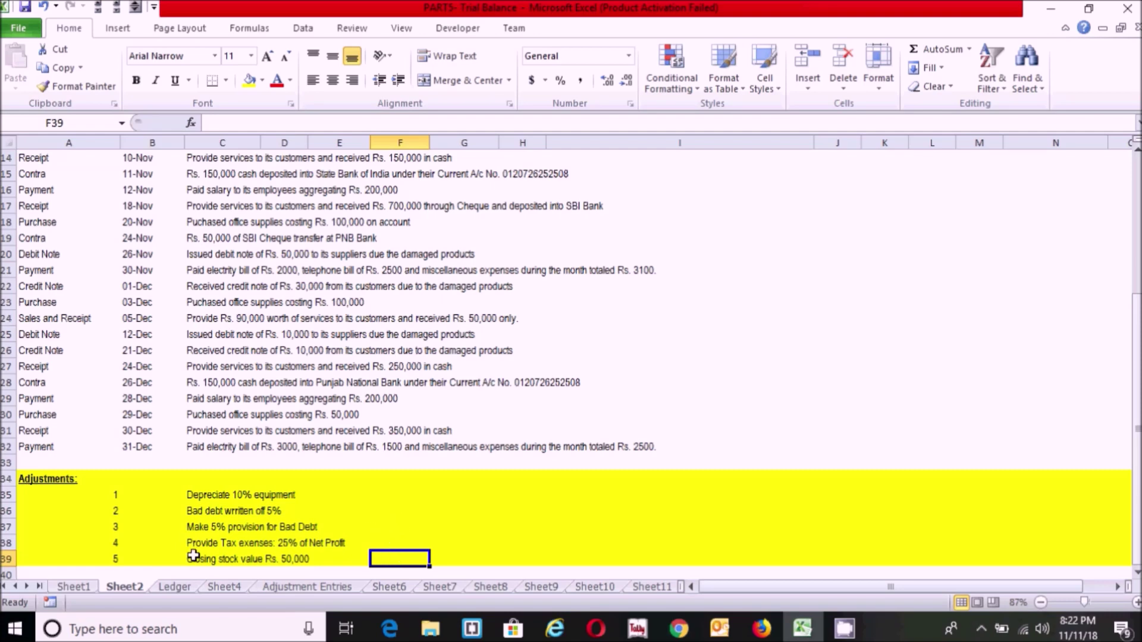
left_click(172, 587)
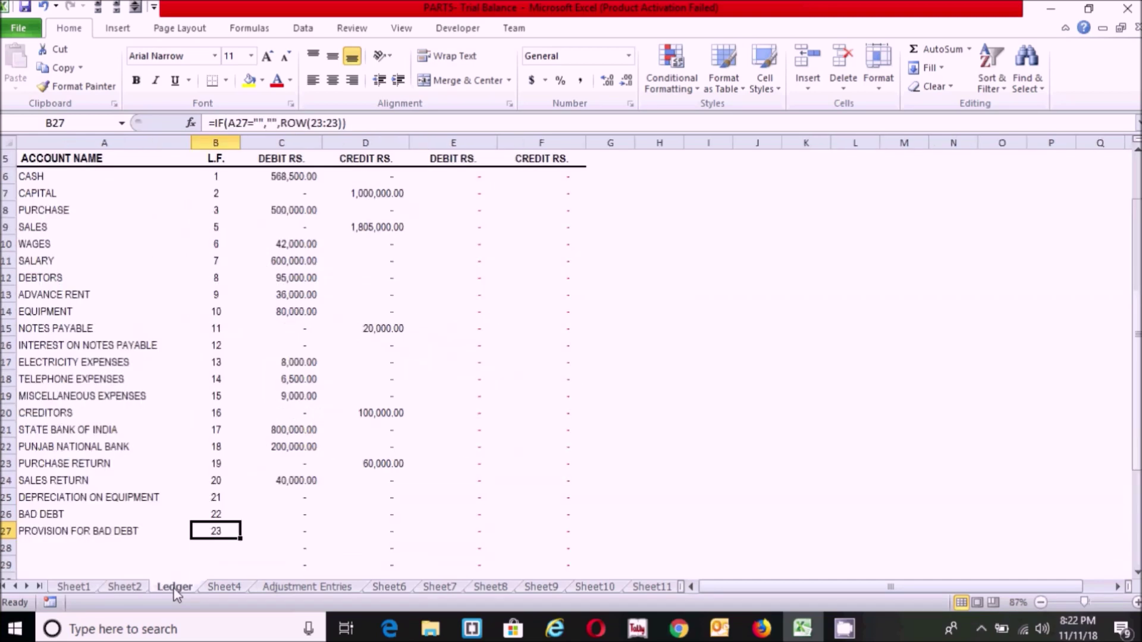
left_click(81, 549)
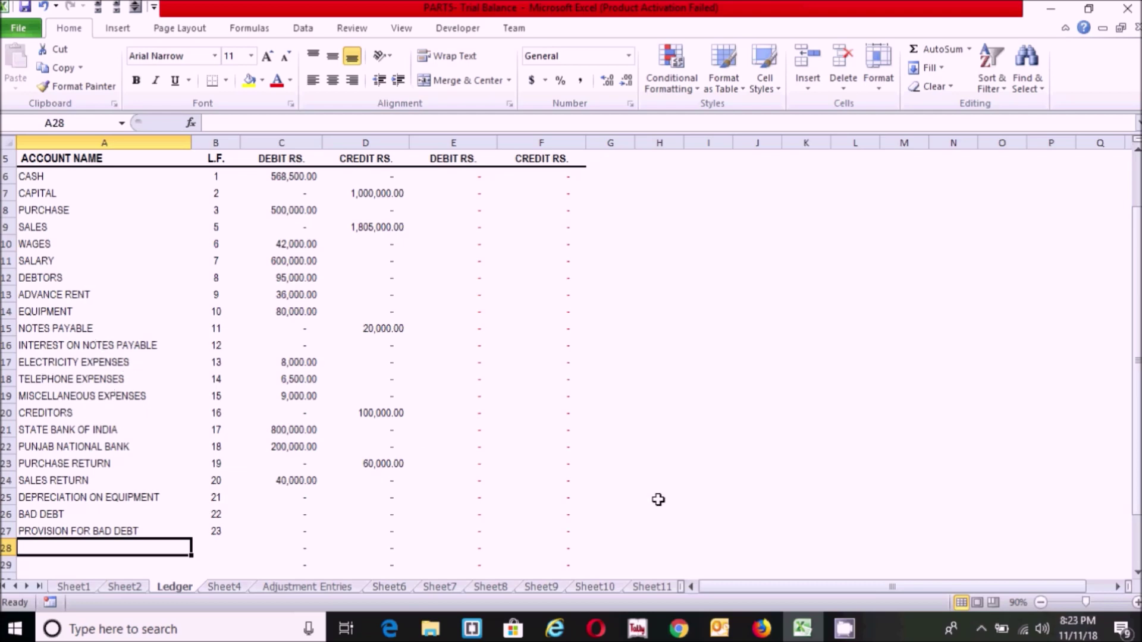
type("CL")
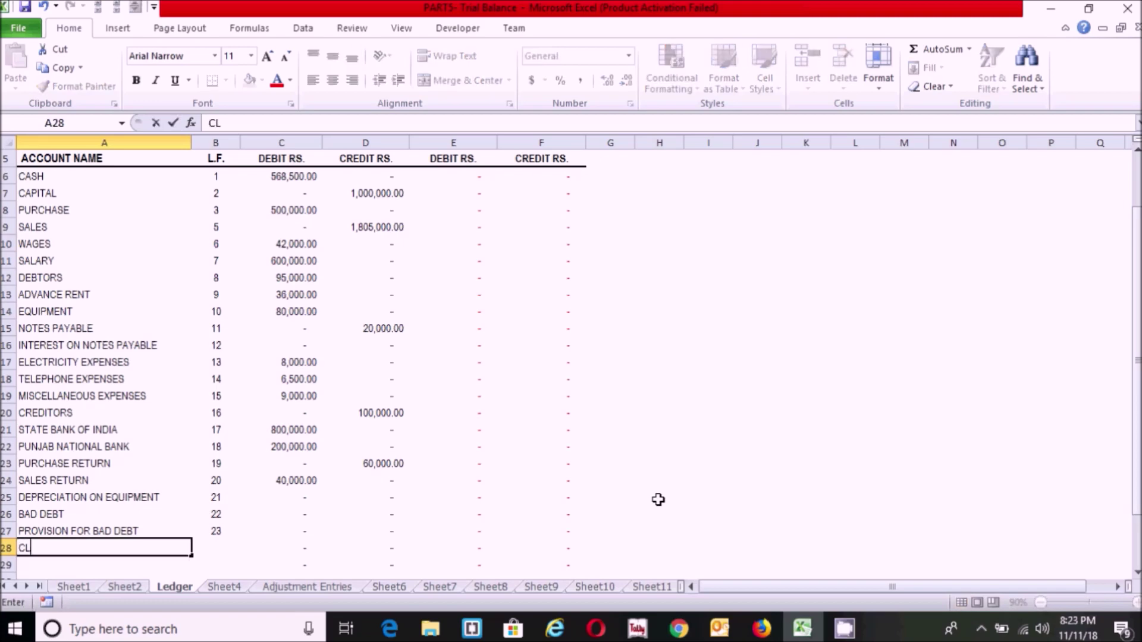
type("OSING STOCK")
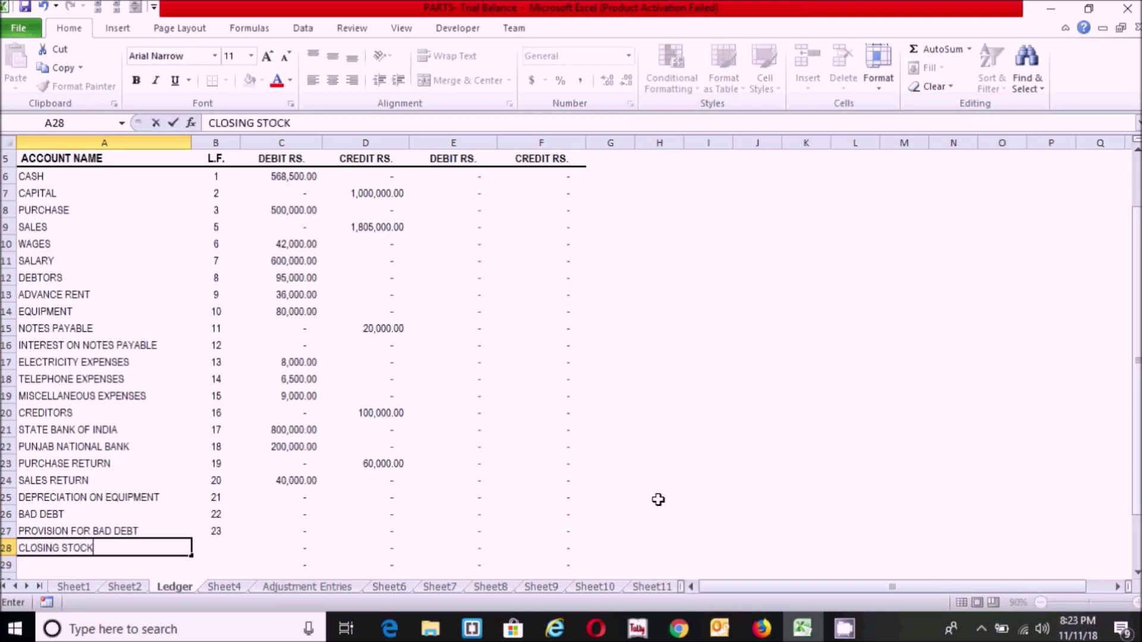
key("Tab")
key("Return")
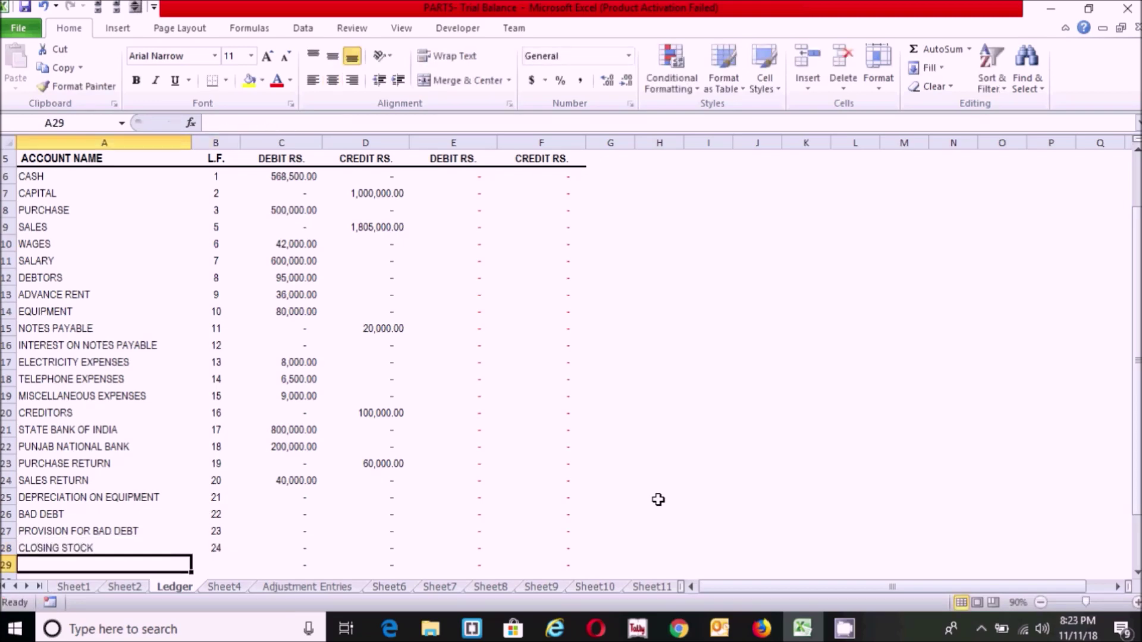
type("TRADIN")
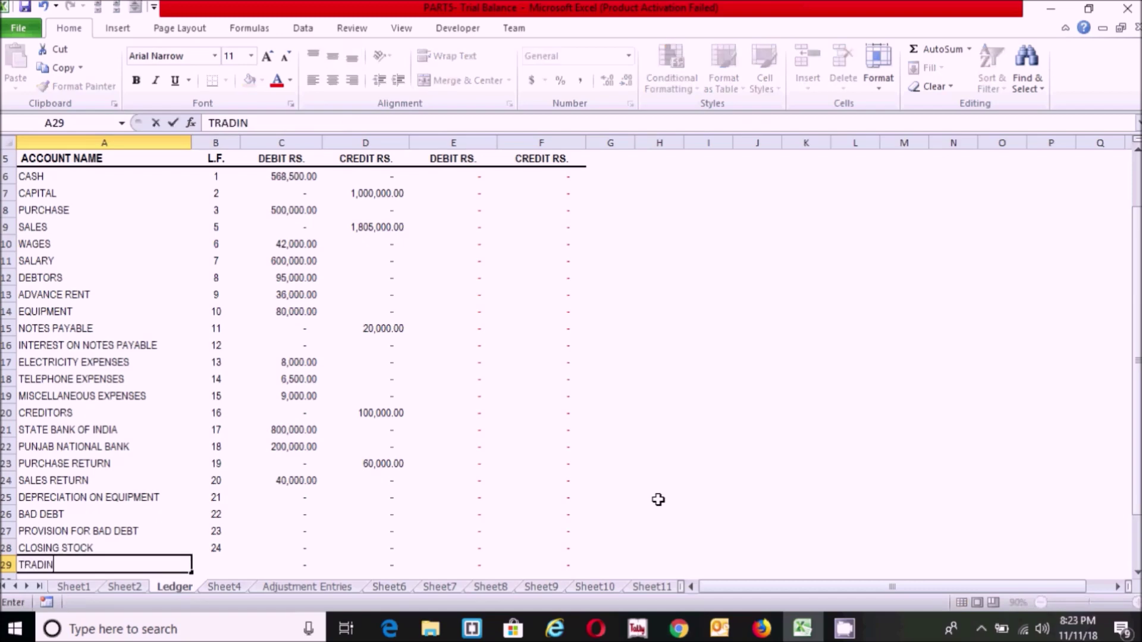
type("G A/C")
key("Tab")
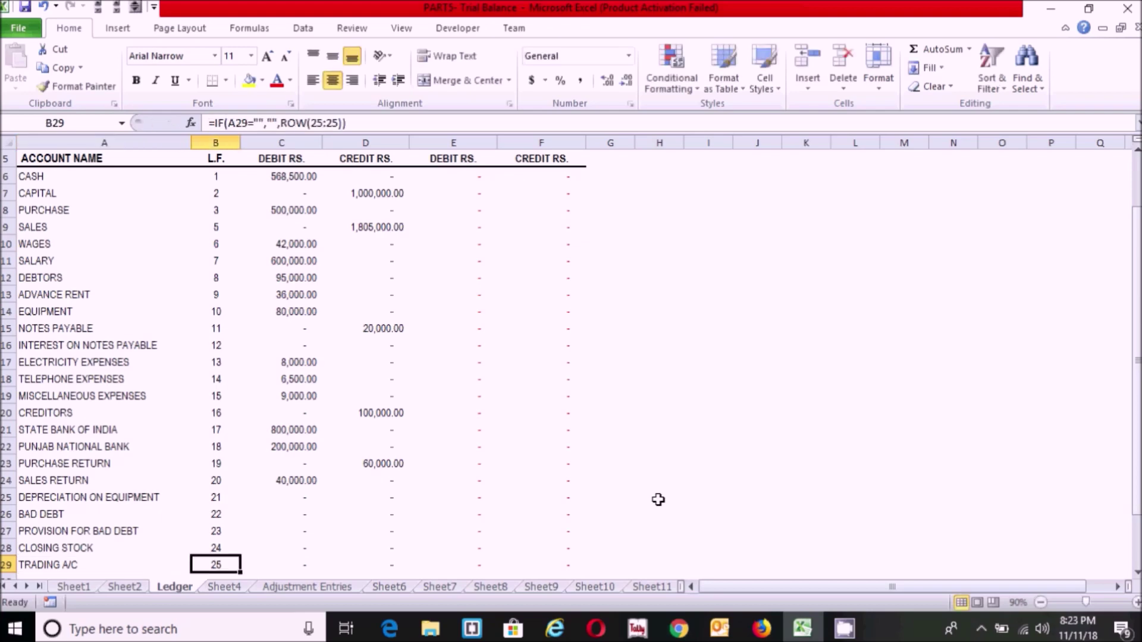
key("Return")
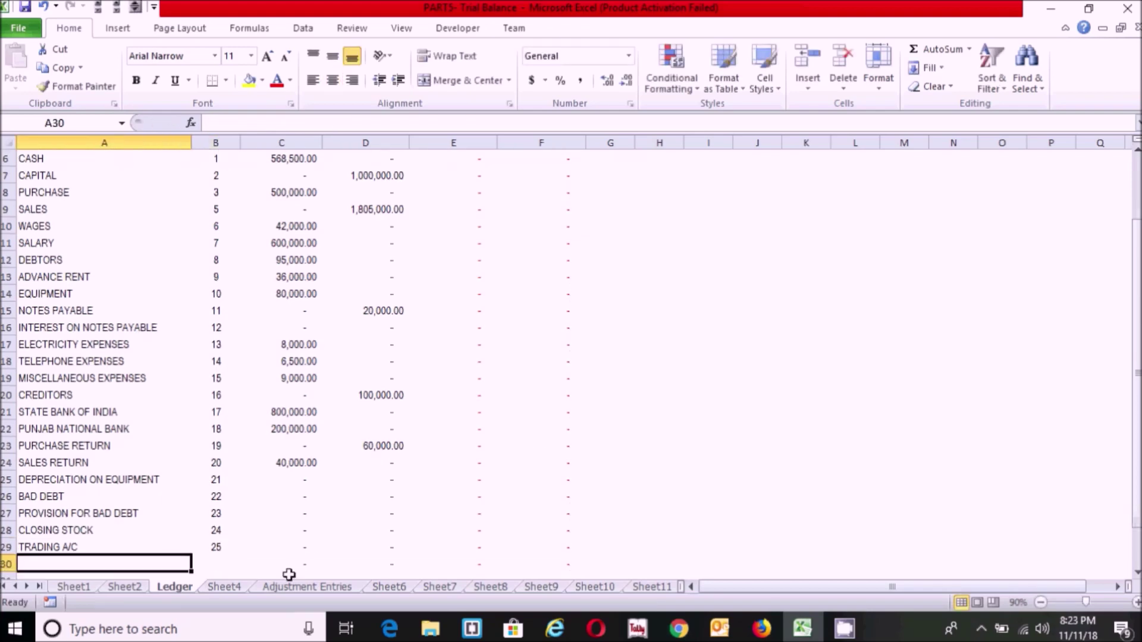
Step: On the Adjustment Entries sheet, date the row 8 entry 31-12-2017 and debit CLOSING STOCK with 50000
left_click(307, 587)
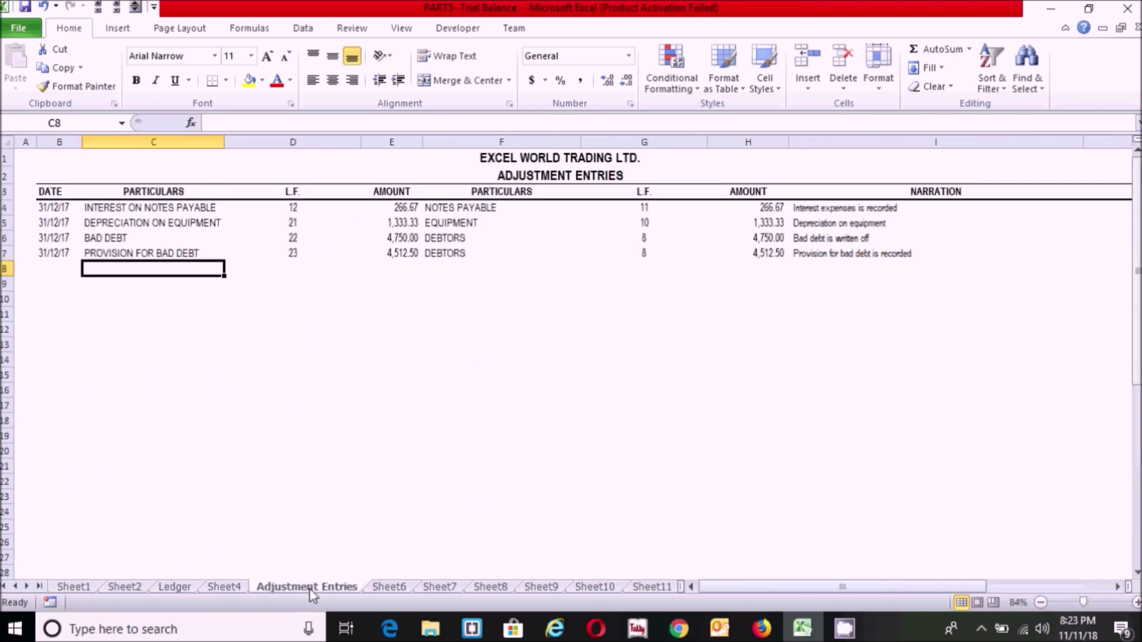
left_click(55, 270)
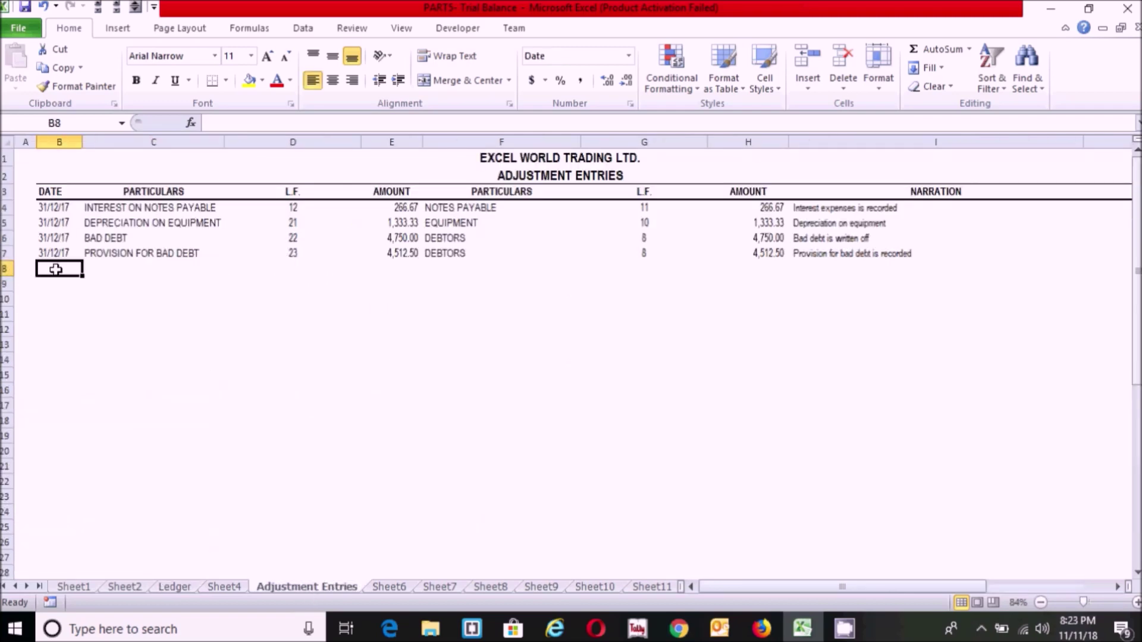
type("31")
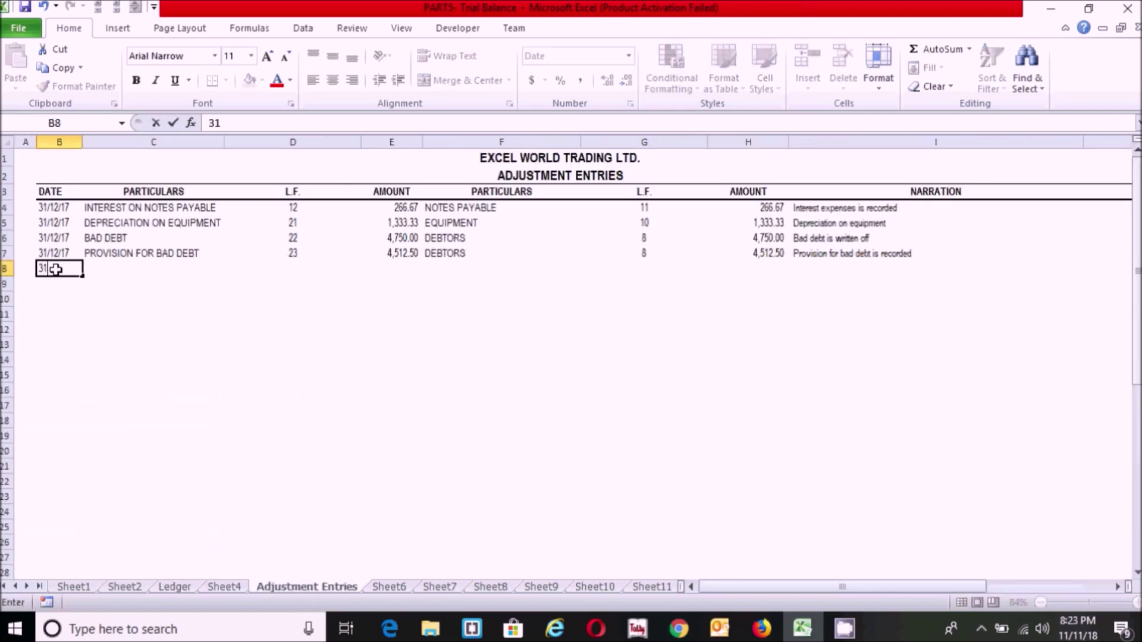
type("-12-2017")
key("Tab")
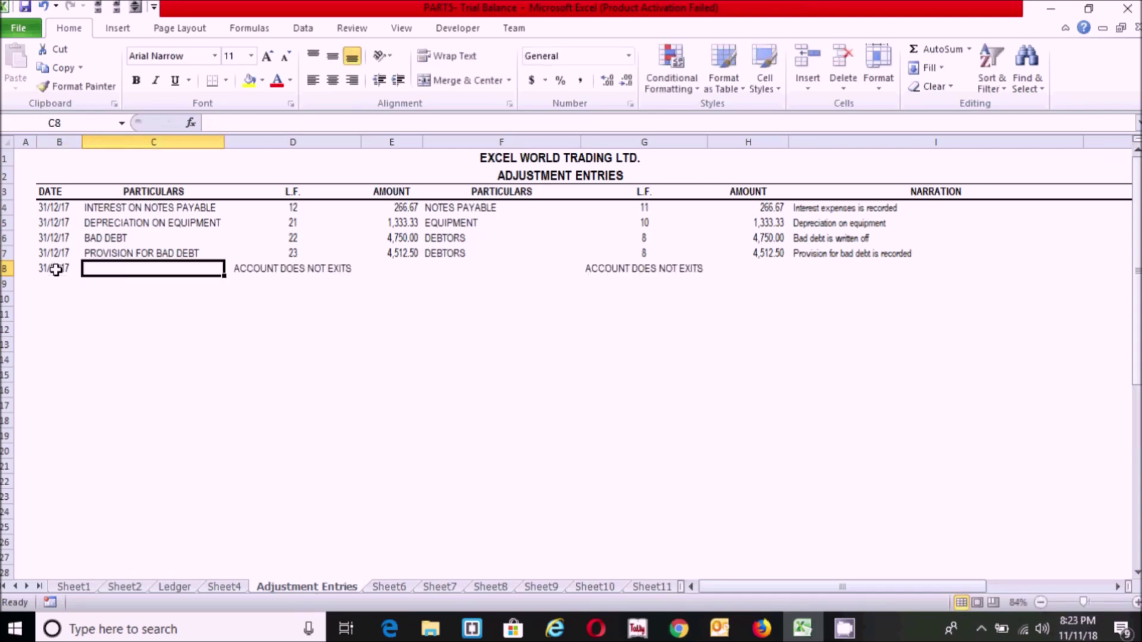
type("CLOSI")
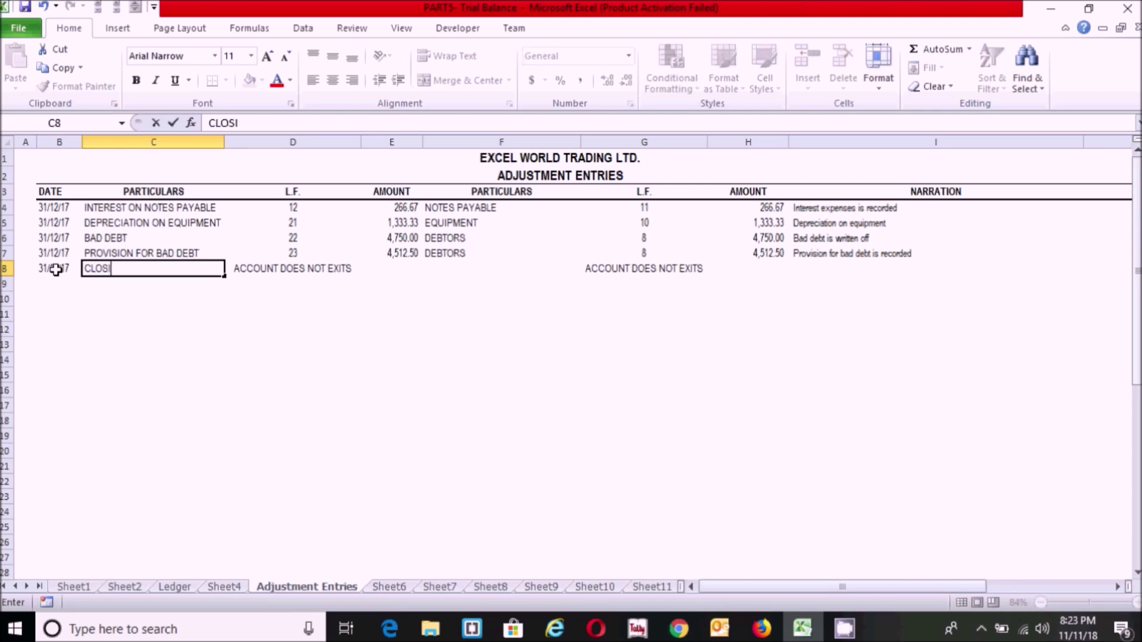
type("NG STOCK")
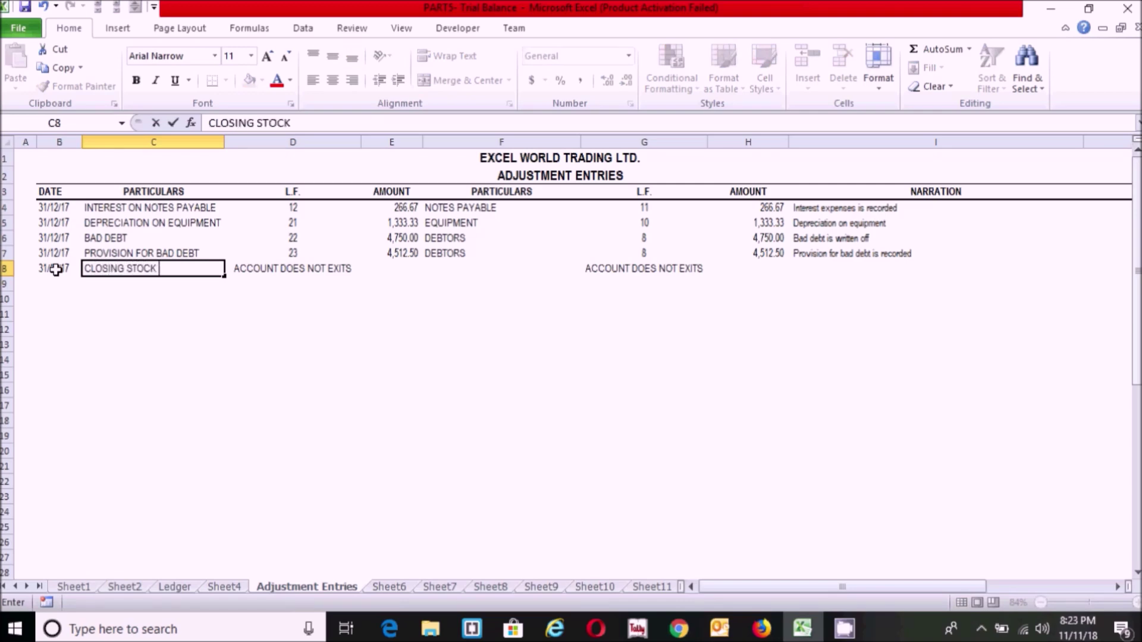
key("Tab")
key("Tab")
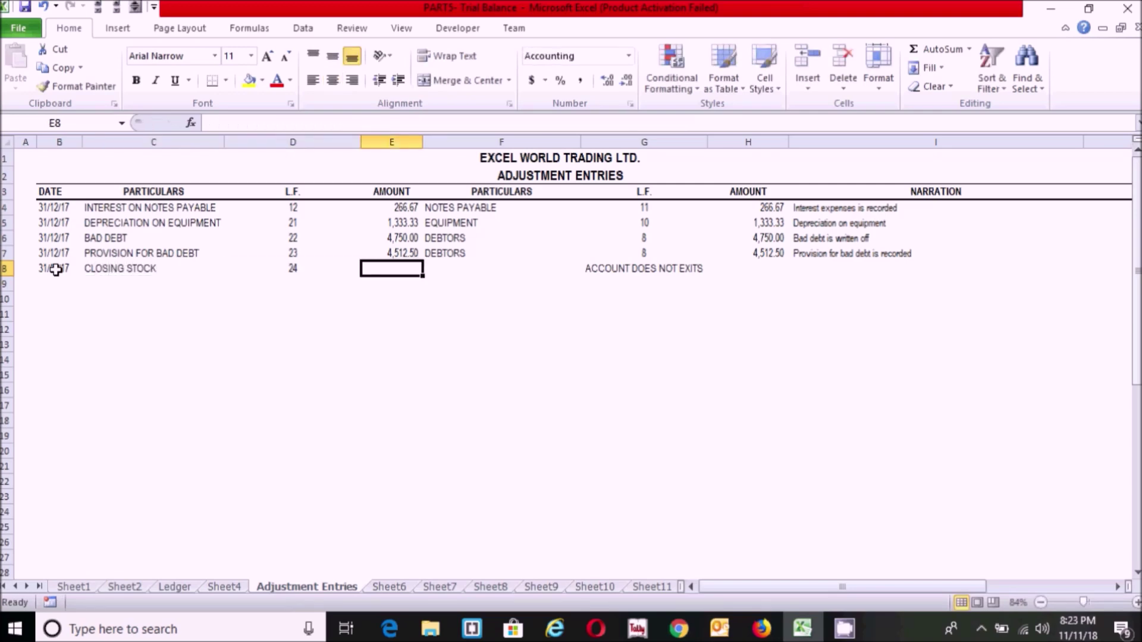
type("50000")
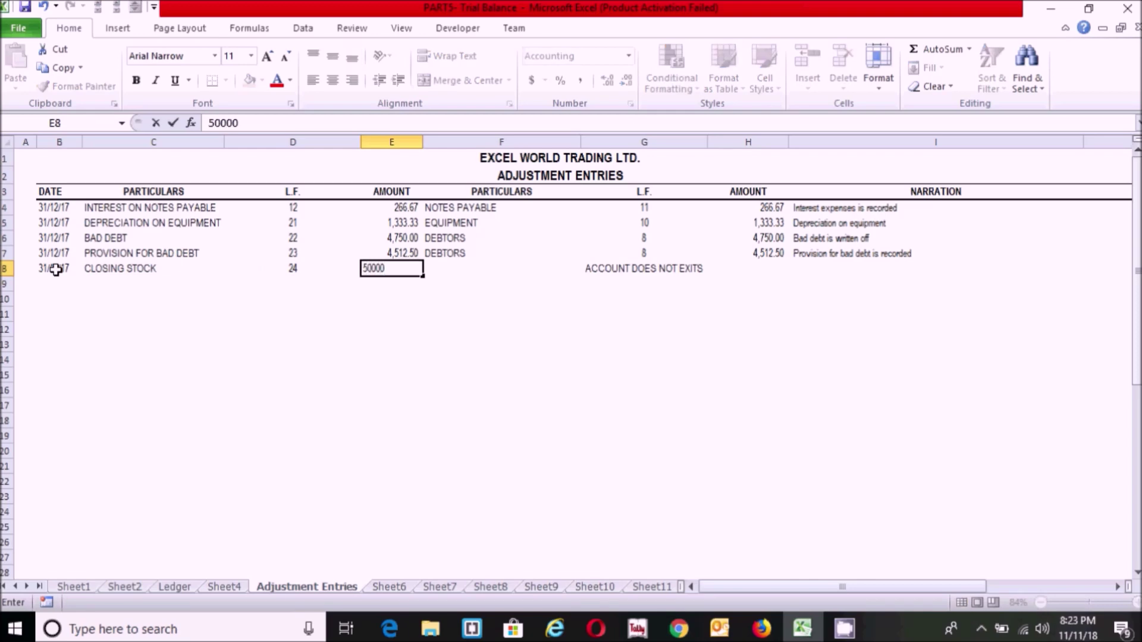
key("Tab")
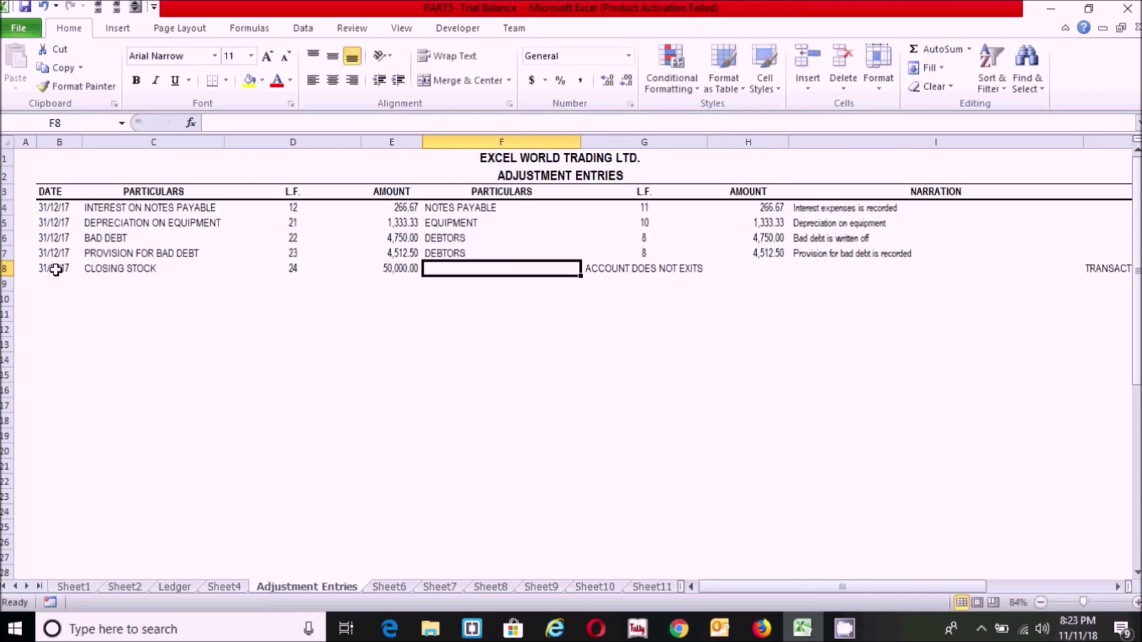
Step: Credit TRADING A/C with 50000 in the closing stock entry in row 8
type("TRADING A/C")
key("BackSpace")
type("/C")
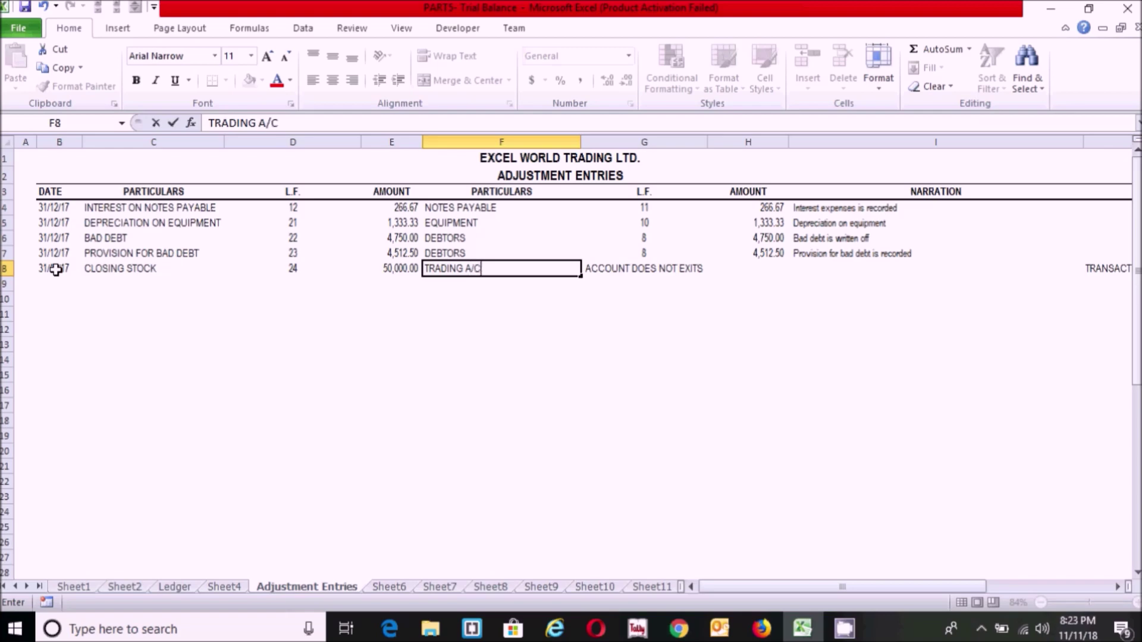
key("Tab")
key("Tab")
type("50000")
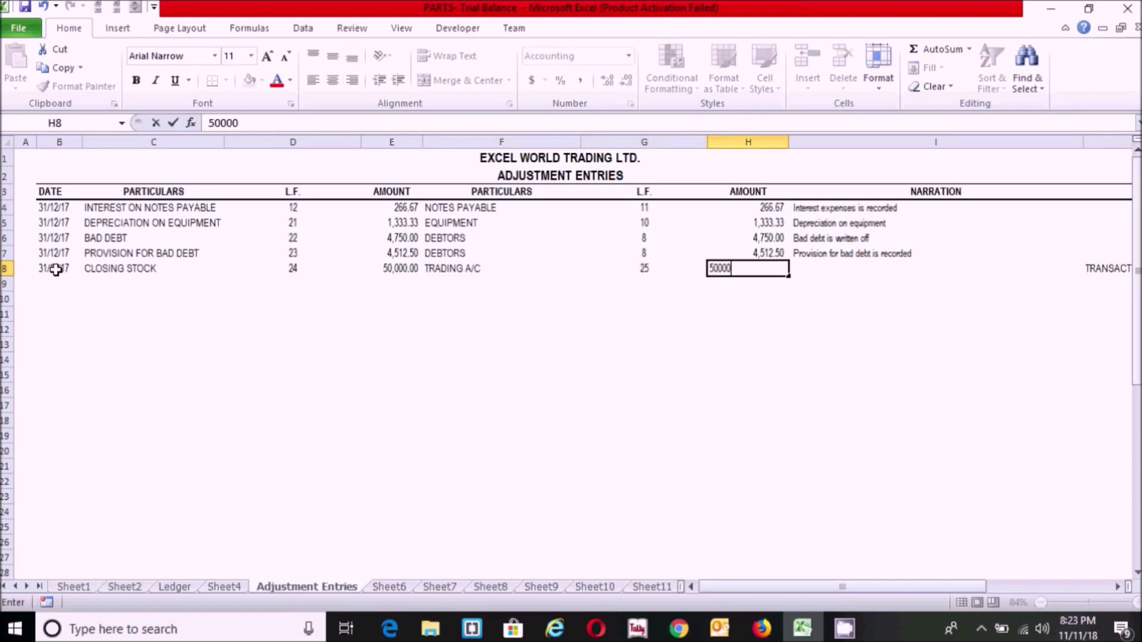
key("Tab")
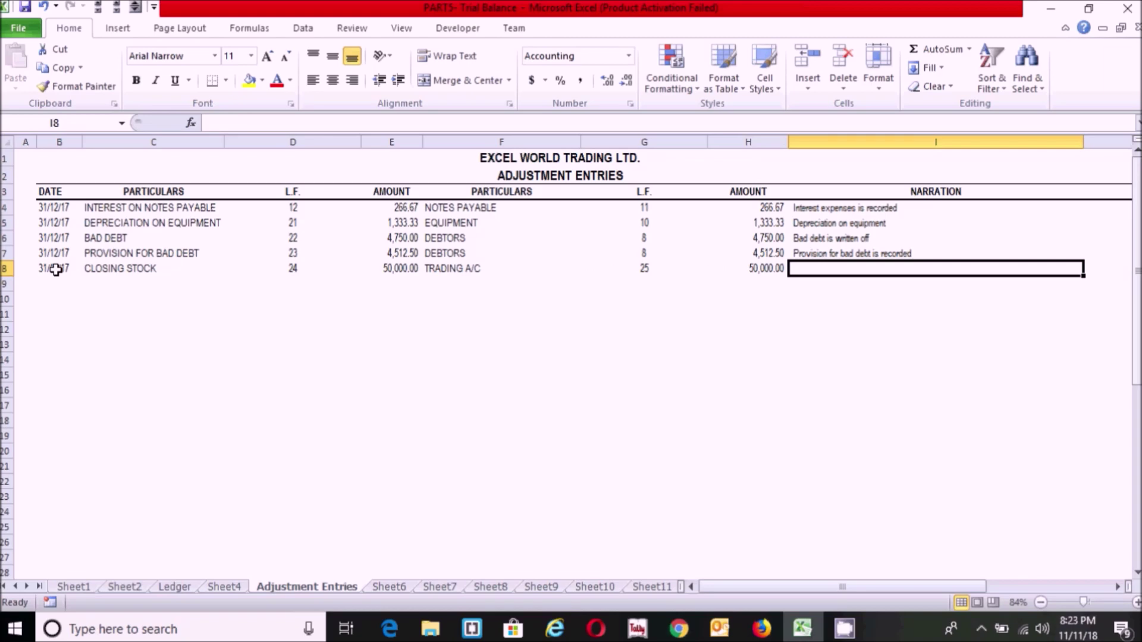
Step: Enter the narration "Closing stock is recorded" for the closing stock entry in I8
type("Closing stock is recorded")
left_click(56, 270)
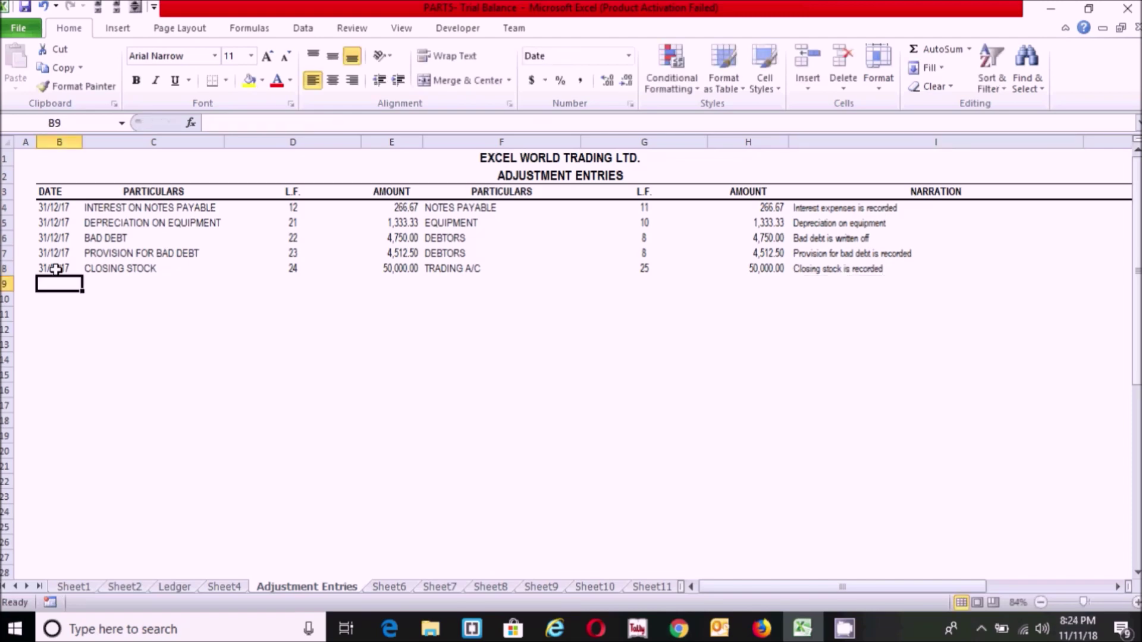
left_click(217, 345)
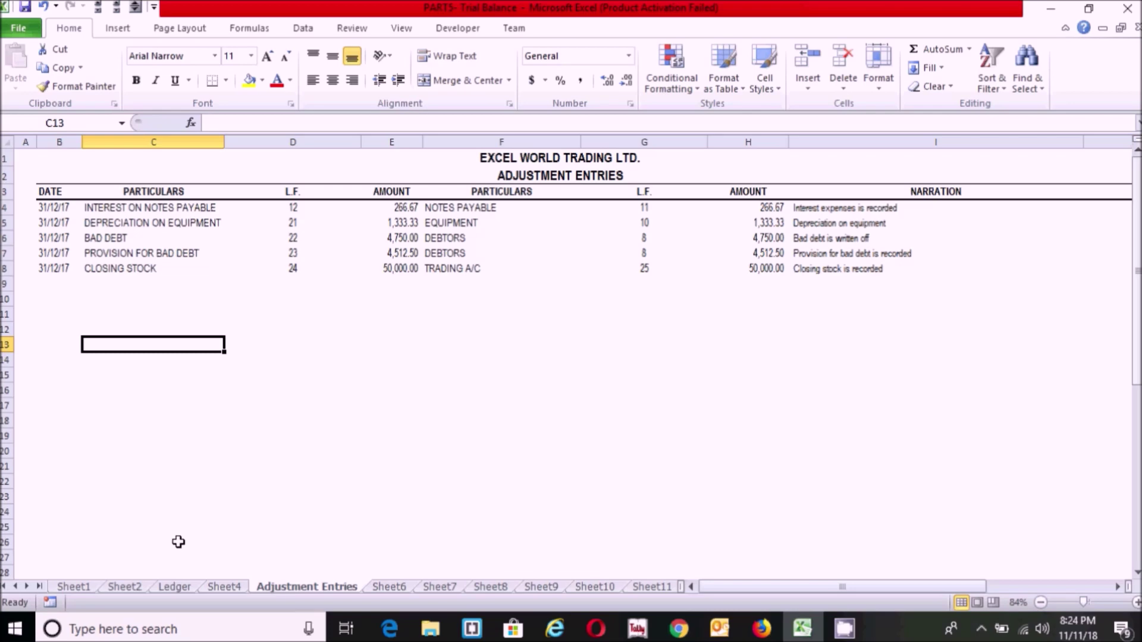
Step: In the Ledger's adjustments debit formula in E6, make the SUMIF range start absolute as $C$4
left_click(178, 588)
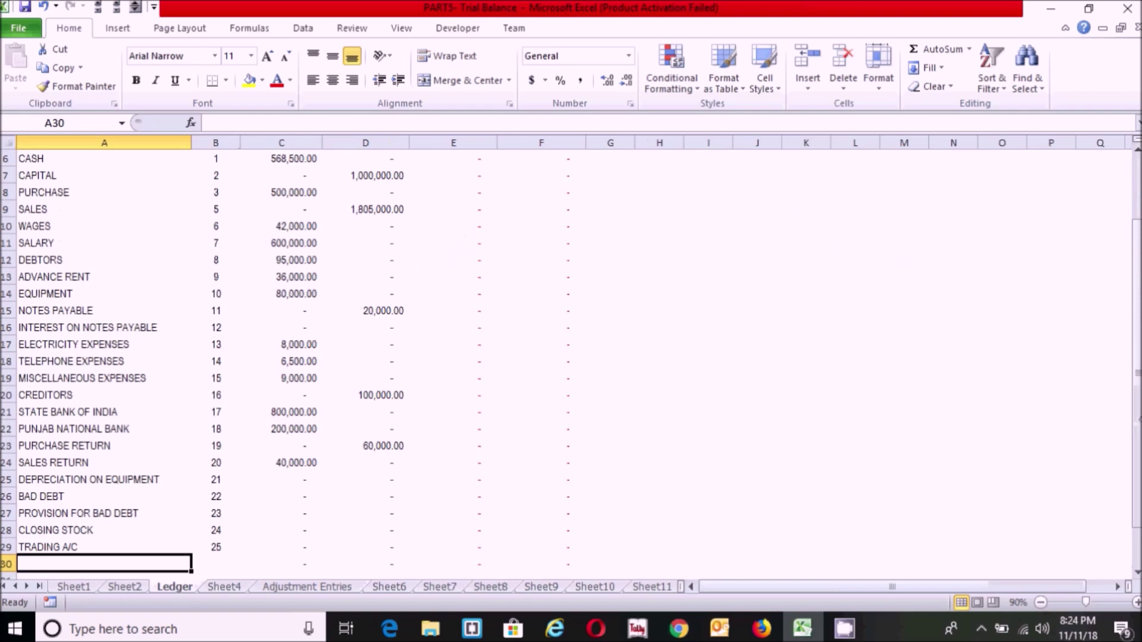
scroll(604, 444, "up", 2)
left_click(473, 227)
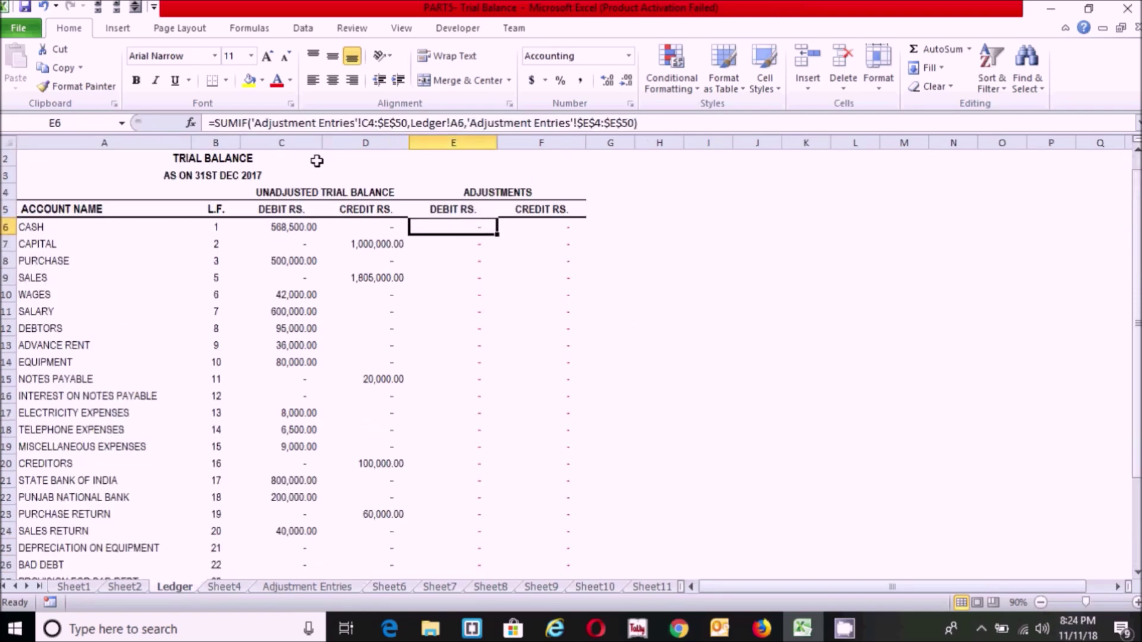
left_click(370, 122)
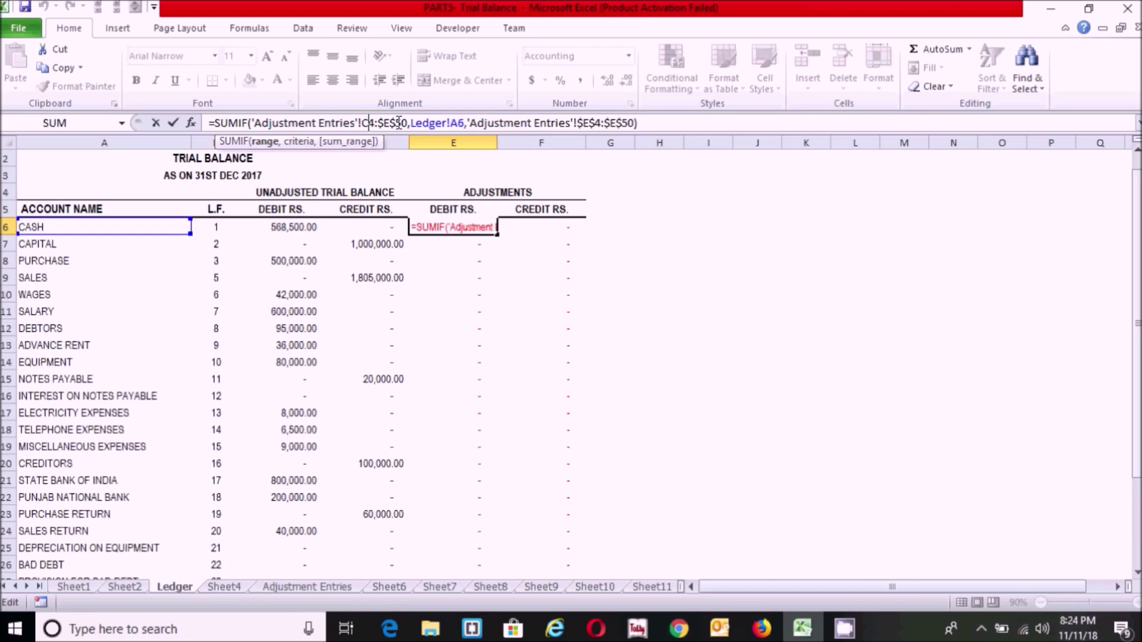
key("F4")
key("Return")
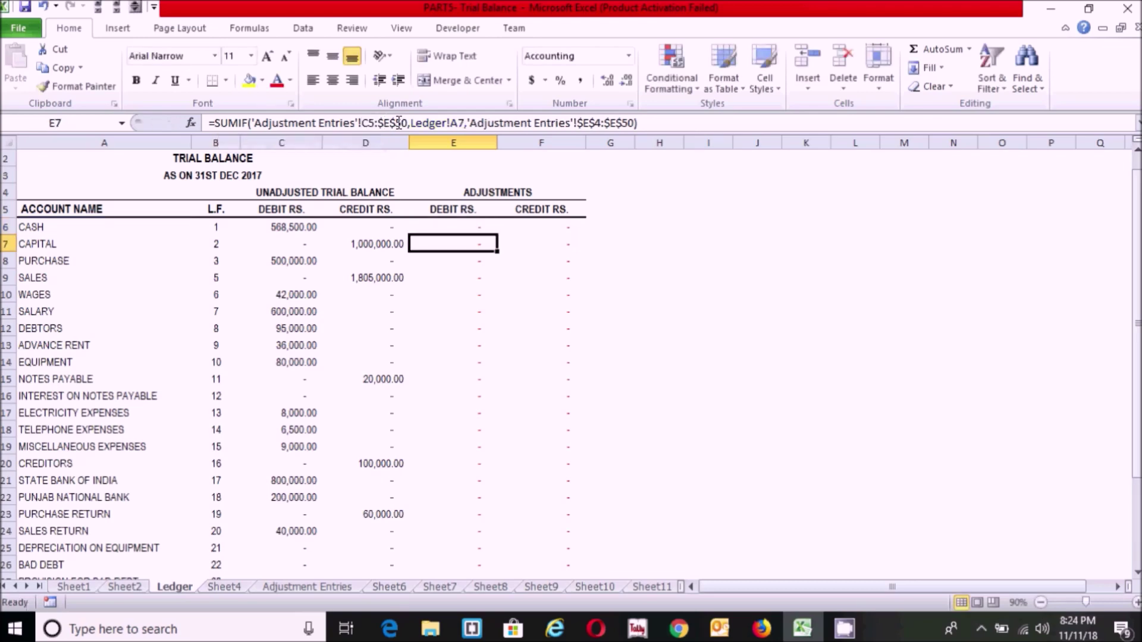
Step: In the adjustments credit formula in F6, make the SUMIF range start absolute as $F$4
left_click(557, 228)
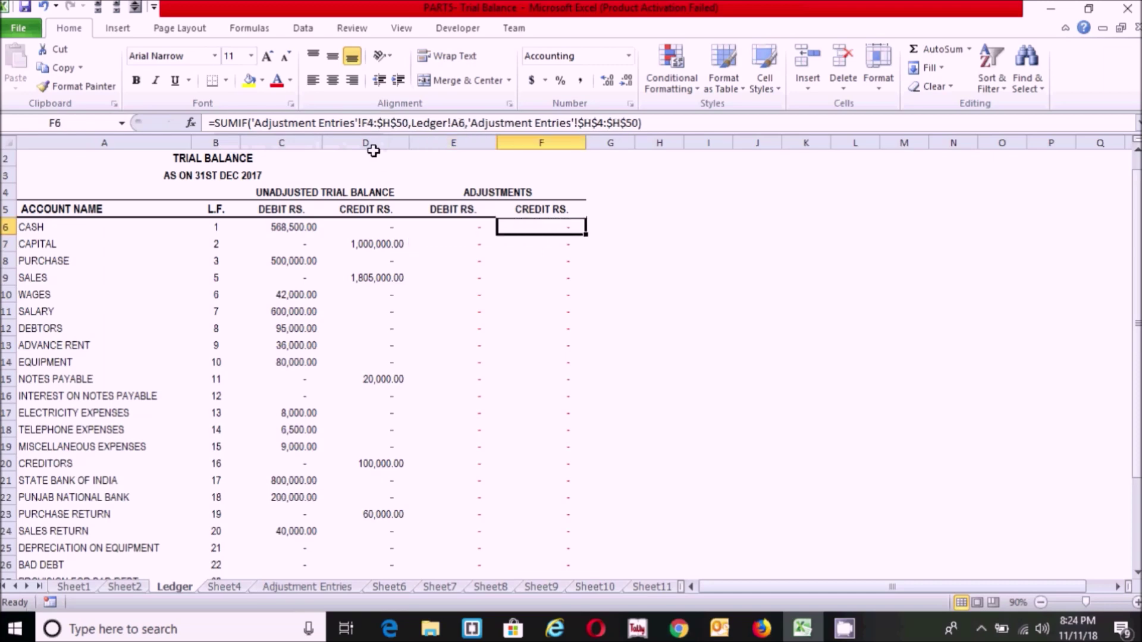
left_click(368, 123)
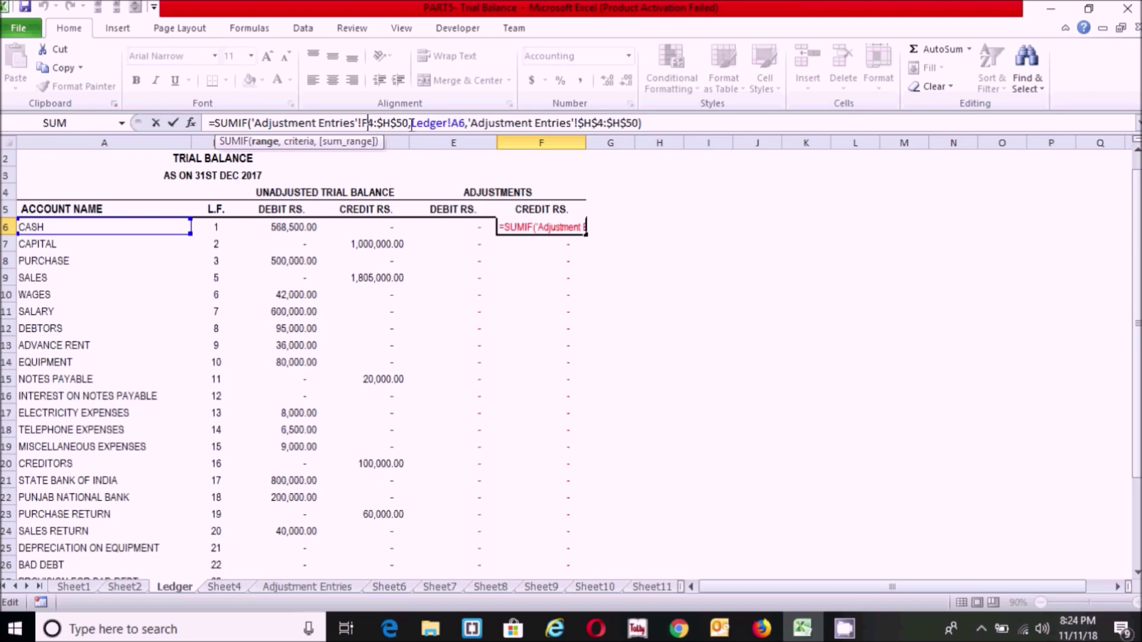
key("F4")
key("Return")
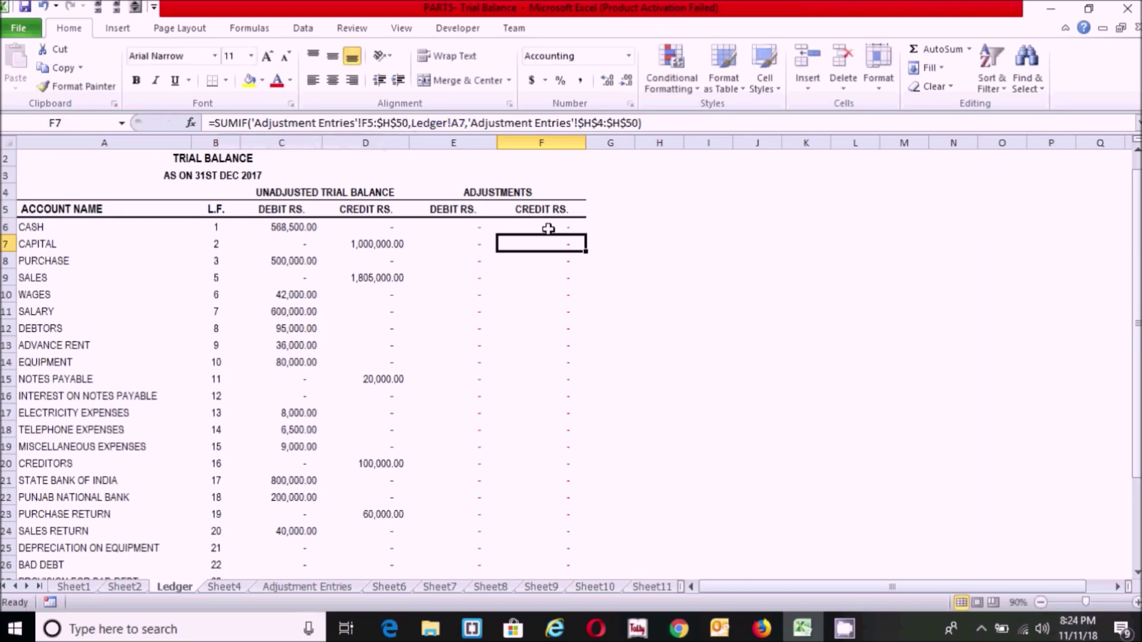
Step: Fill the corrected SUMIF formulas from E6:F6 down both adjustments columns through row 31
left_click_drag(476, 226, 515, 231)
left_click_drag(586, 233, 586, 570)
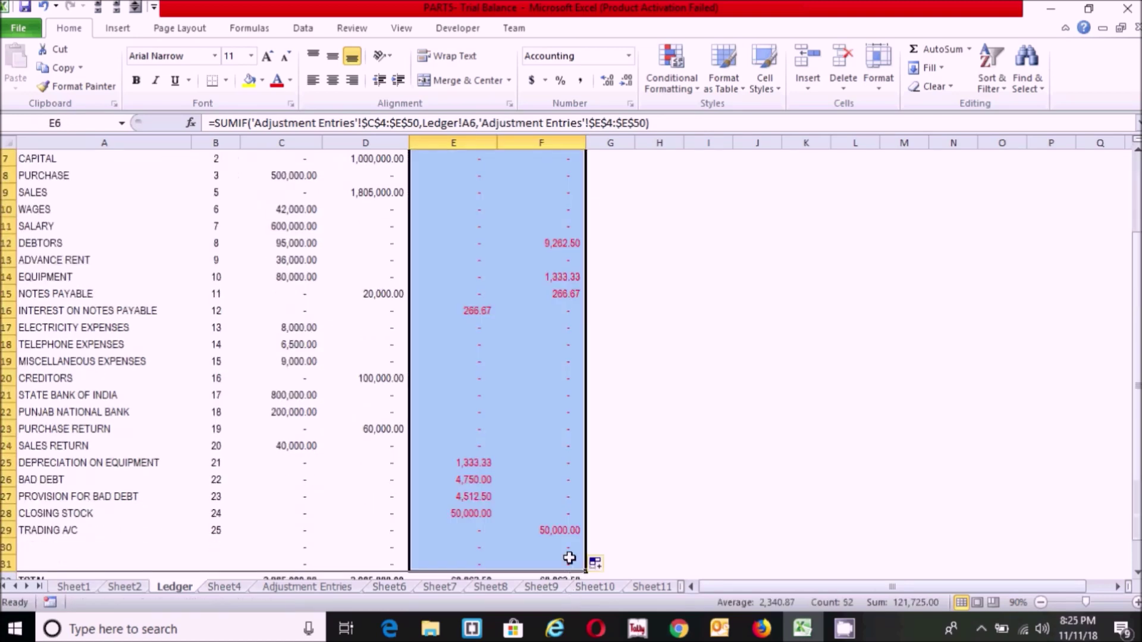
left_click(458, 576)
Step: Extend the unadjusted credit total's SUM range in D32 down to row 31
left_click(395, 547)
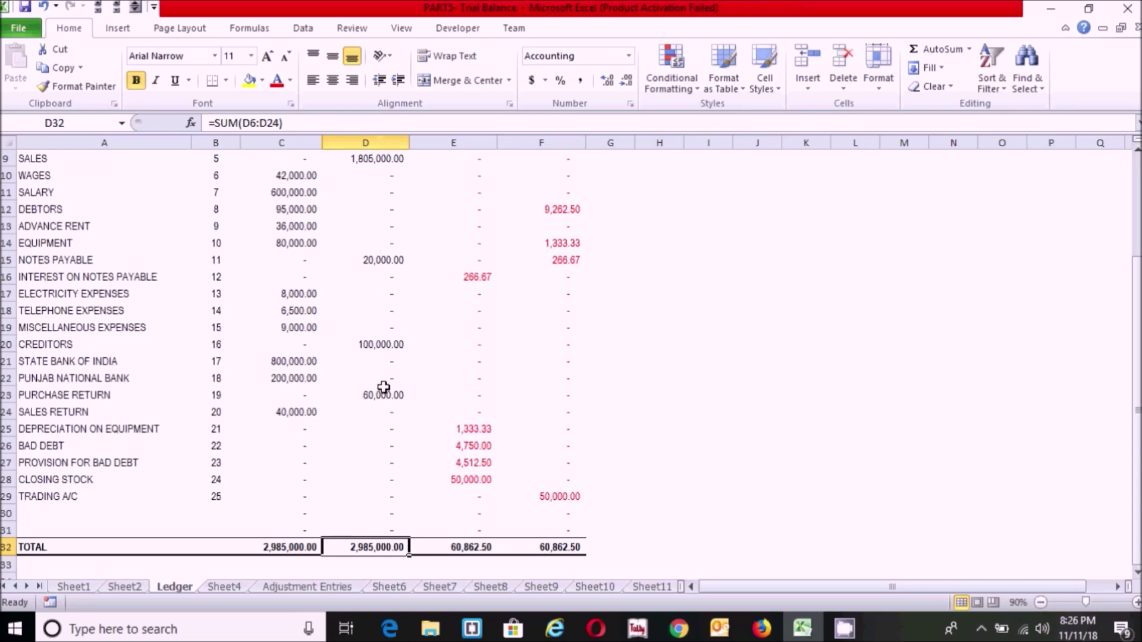
left_click(282, 123)
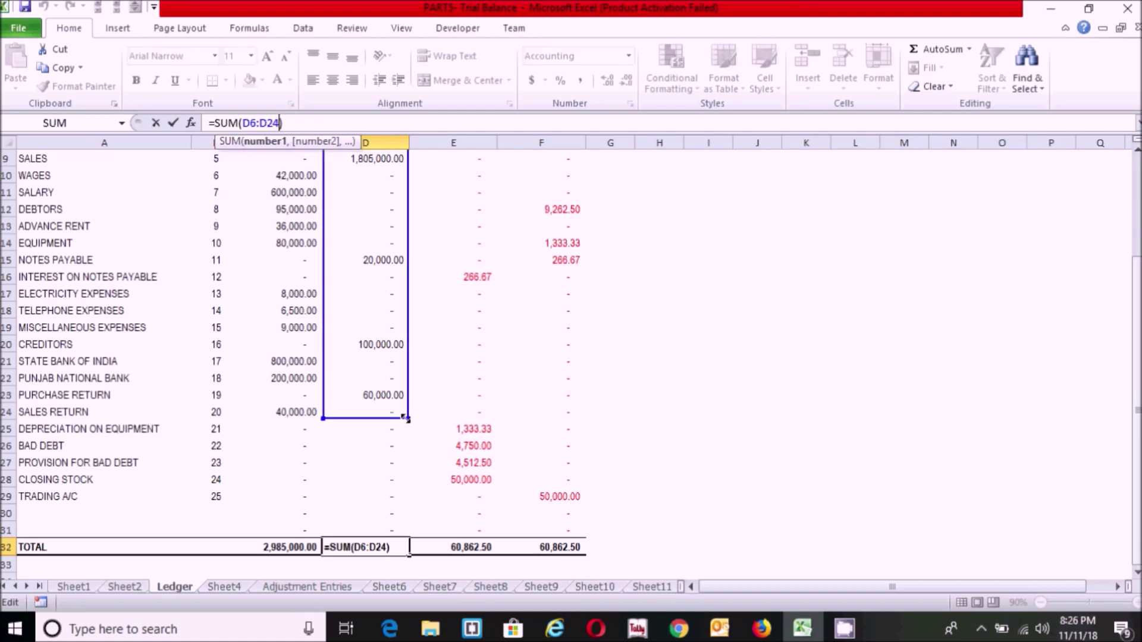
left_click_drag(405, 418, 389, 530)
key("Return")
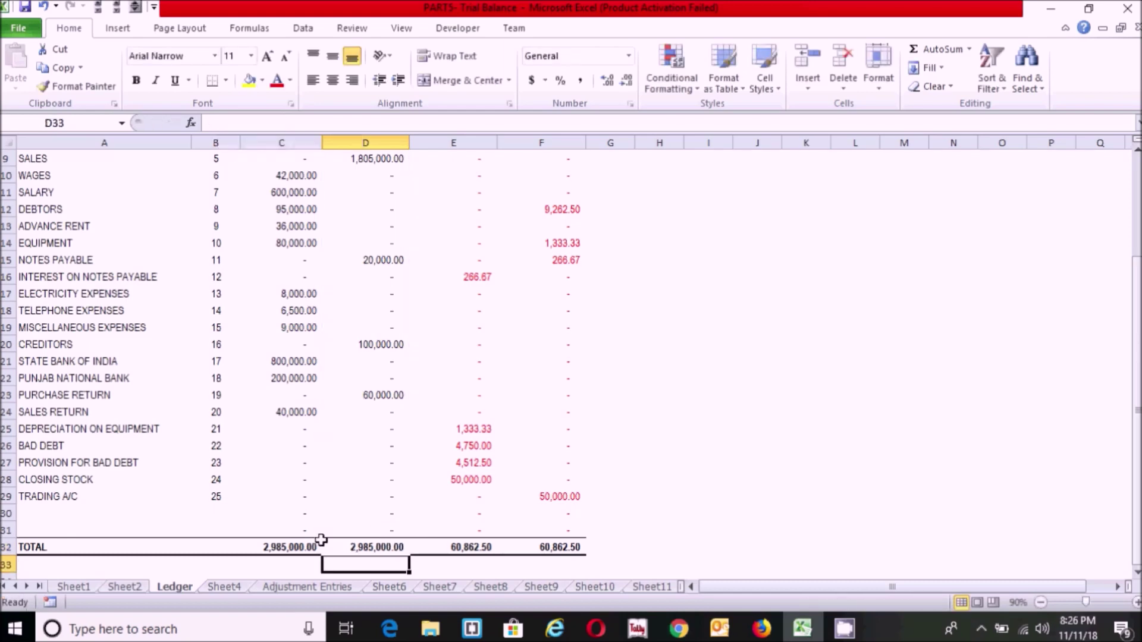
Step: Extend the unadjusted debit total's SUM range in C32 down to row 31
left_click(299, 545)
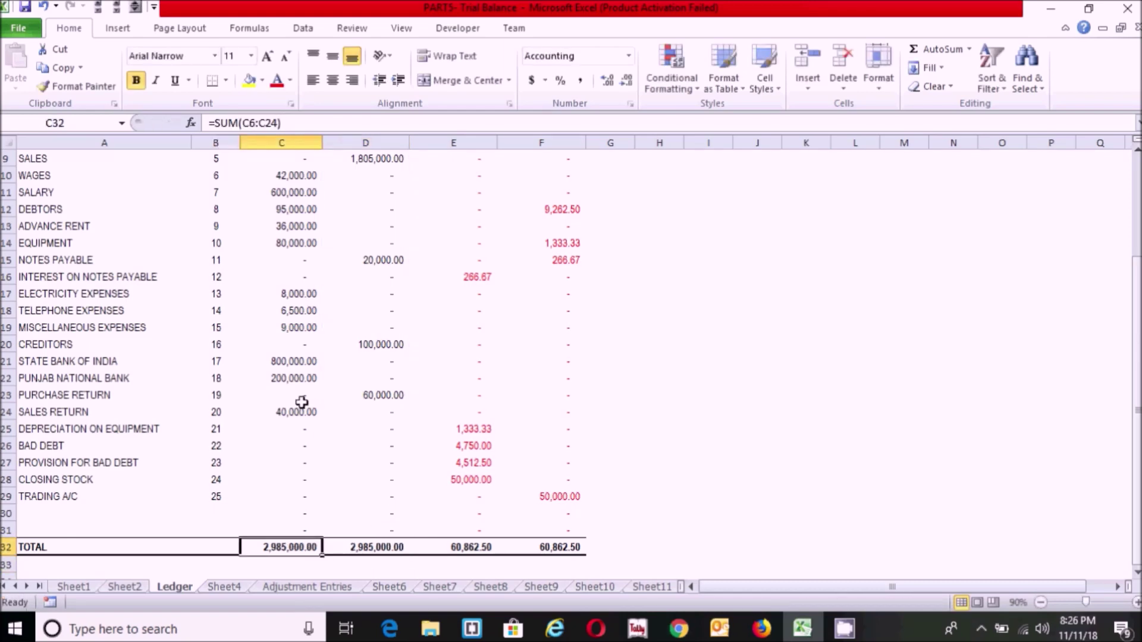
left_click(292, 123)
left_click_drag(320, 419, 296, 530)
key("Return")
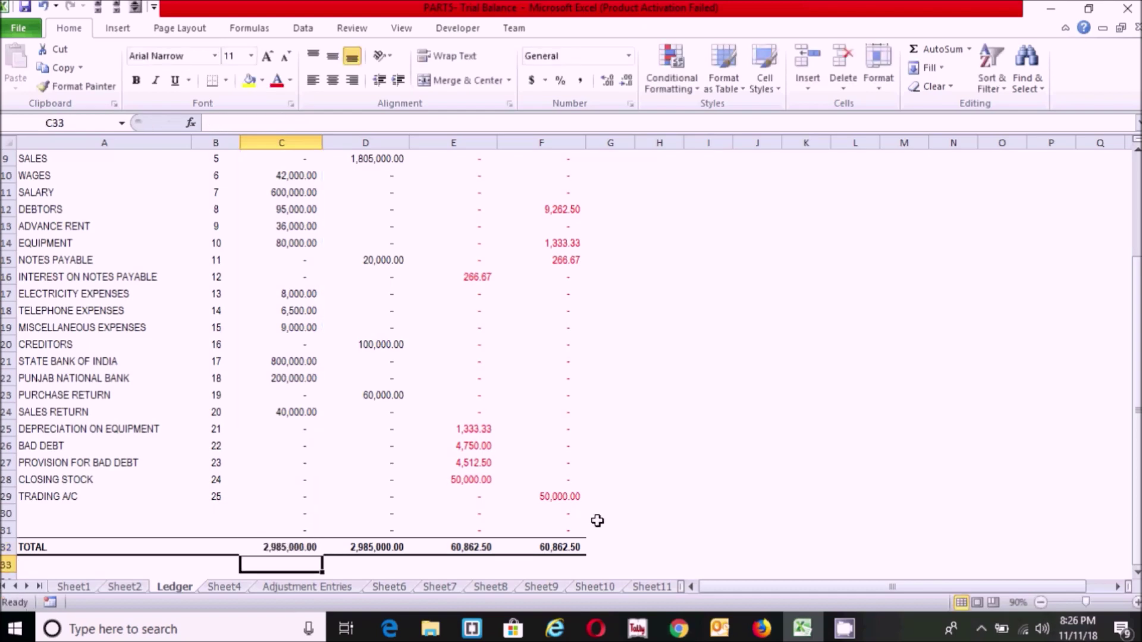
Step: Review the Ledger trial balance from its headings to the total row, checking the unadjusted and adjustments debit and credit columns
left_click(952, 513)
left_click(472, 545)
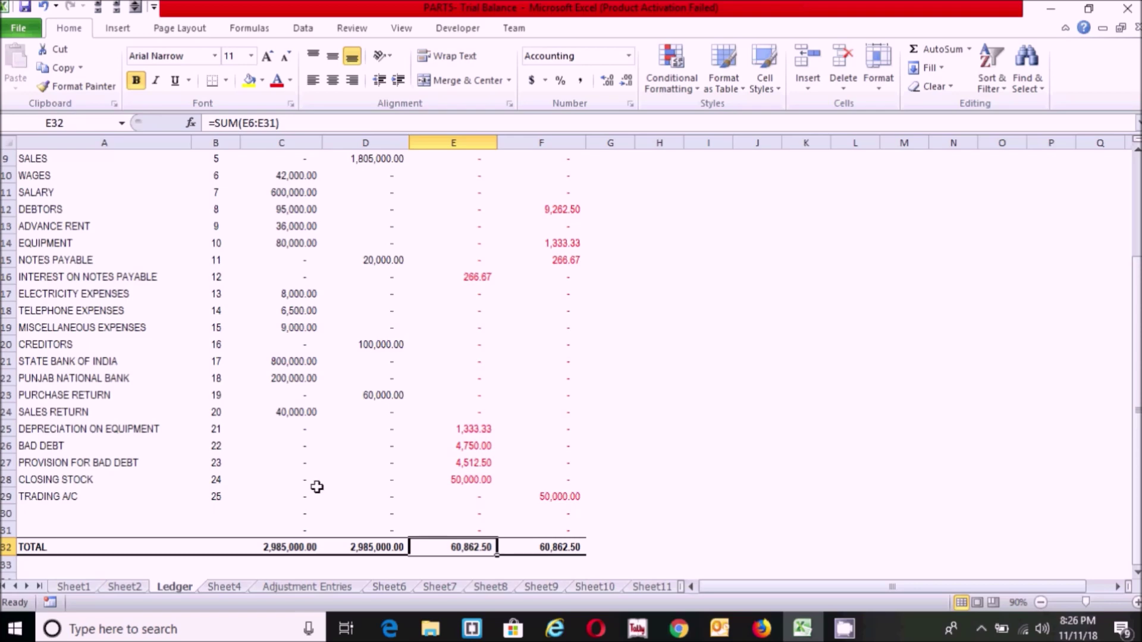
left_click_drag(1137, 431, 1137, 431)
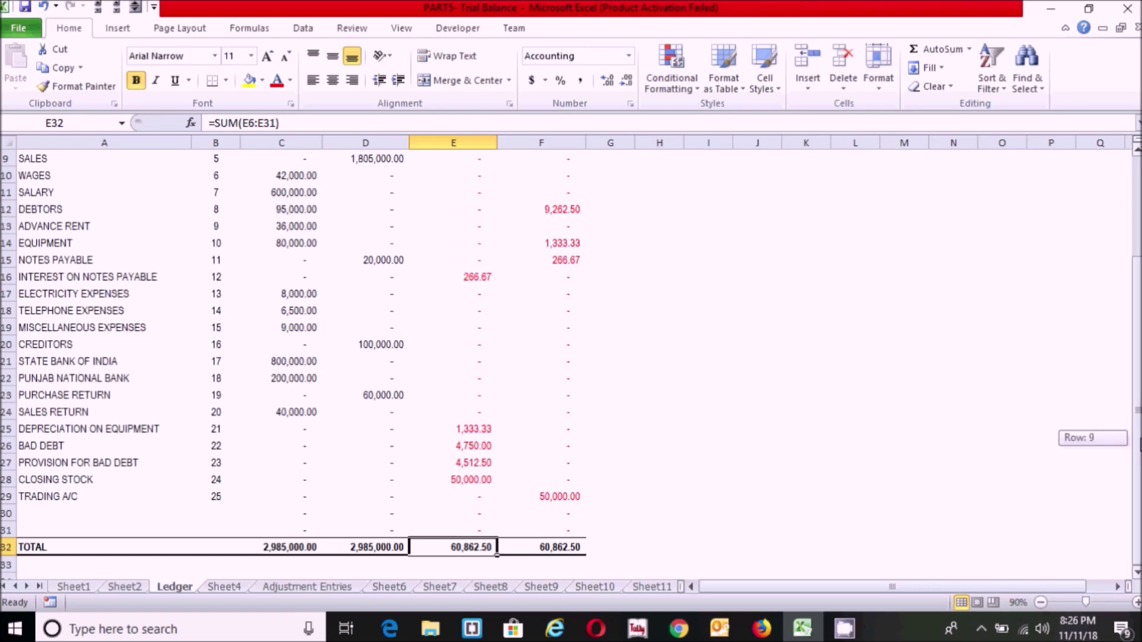
left_click_drag(1138, 443, 1137, 441)
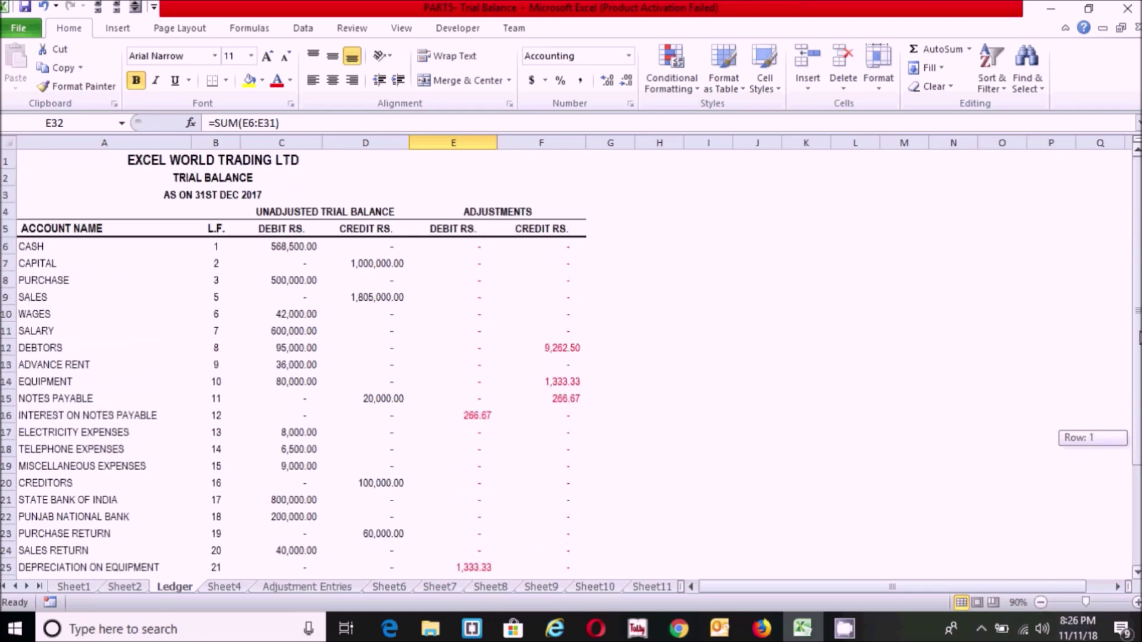
left_click_drag(1141, 337, 1141, 424)
left_click_drag(1138, 469, 1138, 382)
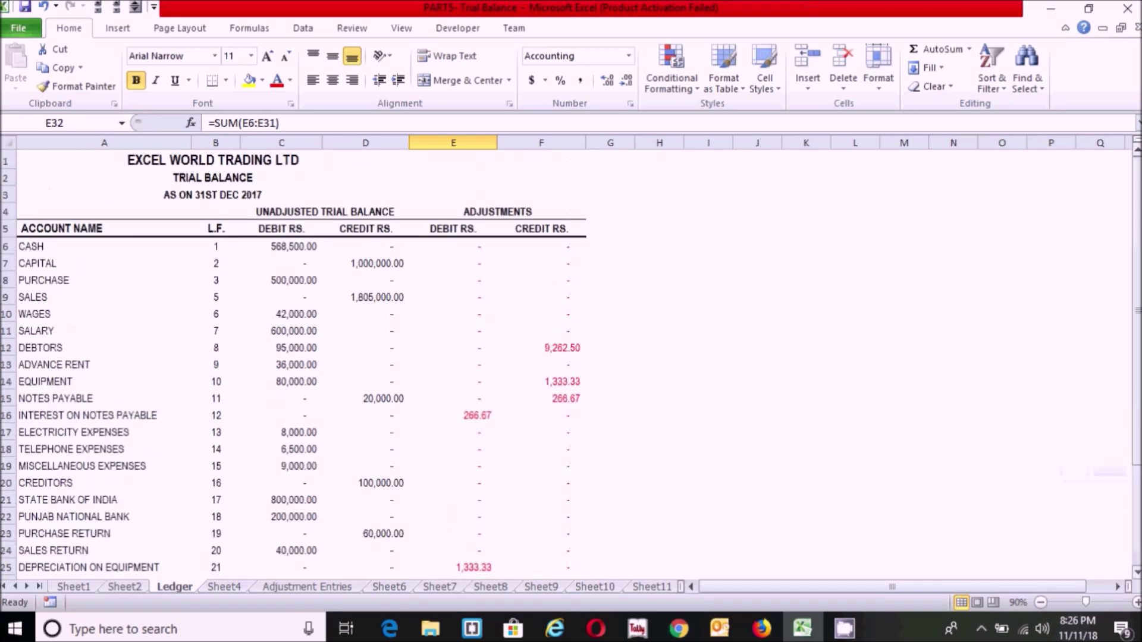
left_click(602, 263)
left_click(670, 232)
left_click(613, 196)
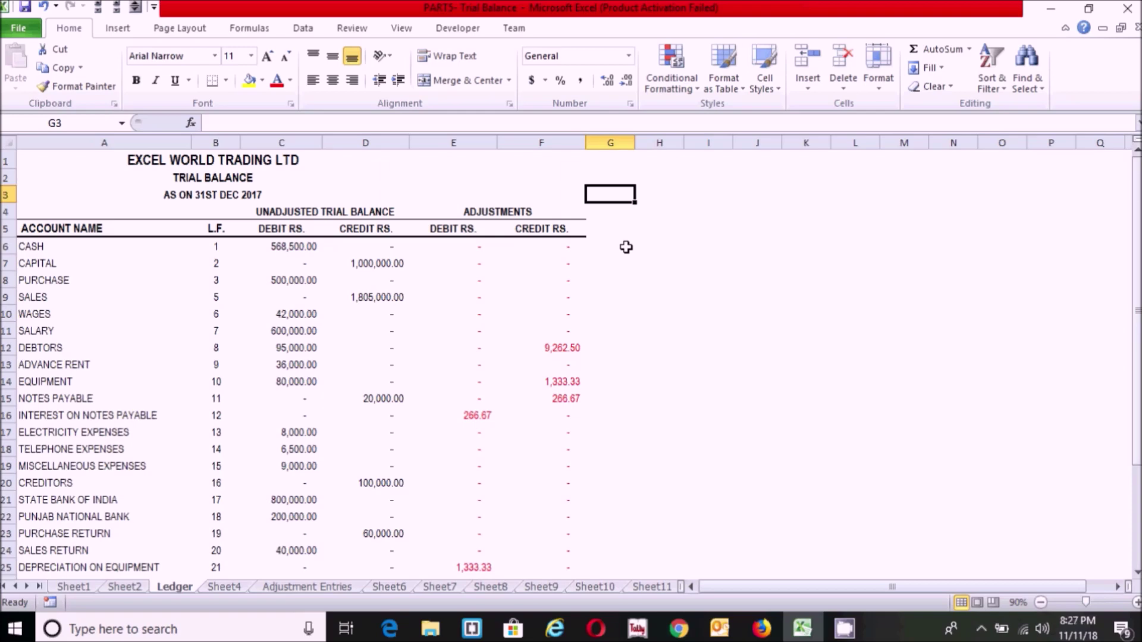
left_click_drag(1138, 202, 1138, 196)
left_click_drag(1139, 311, 1139, 209)
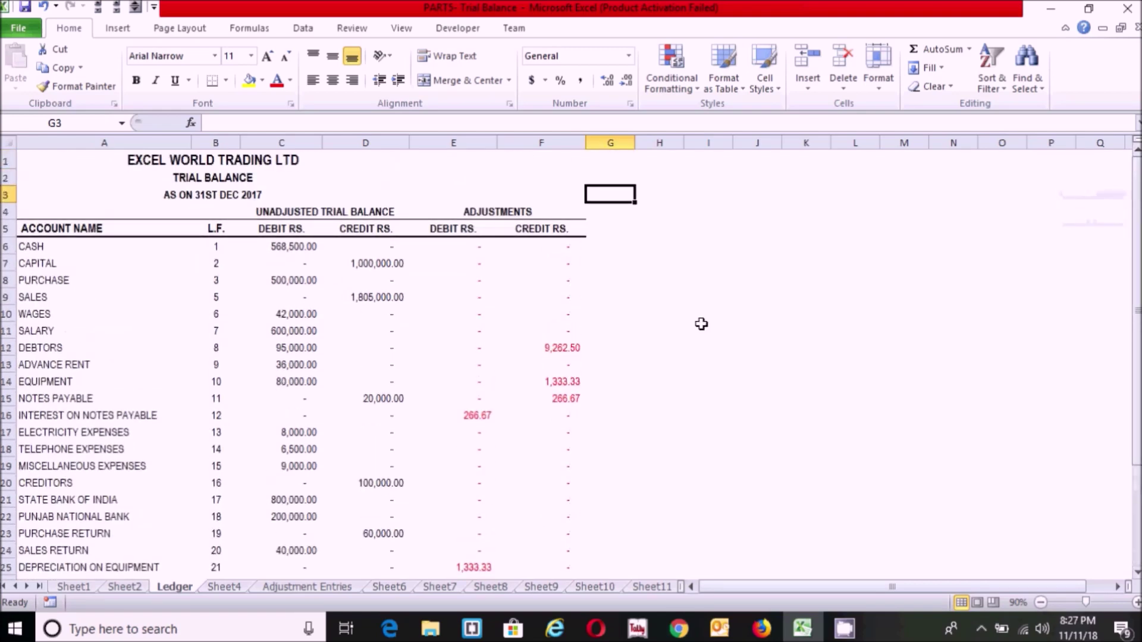